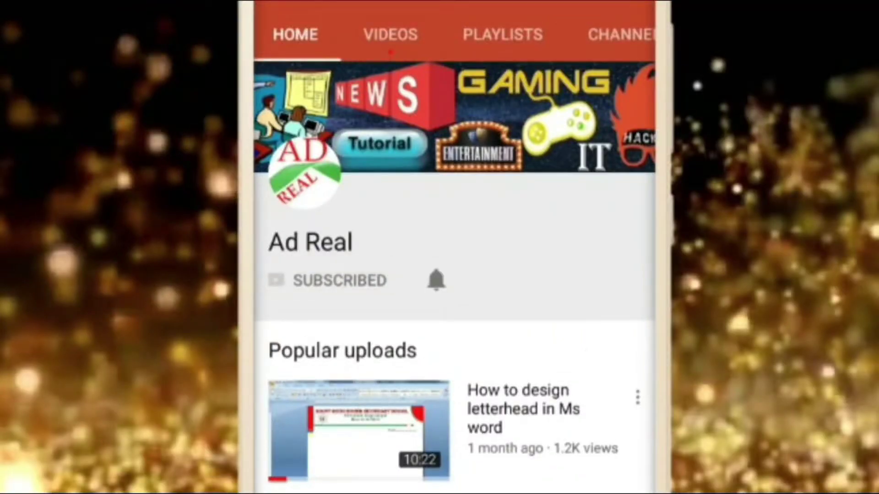
Step: Review the business-card contact lines in Notepad, then minimize Notepad and Word
{"action": "left_click", "coordinate": [436, 280]}
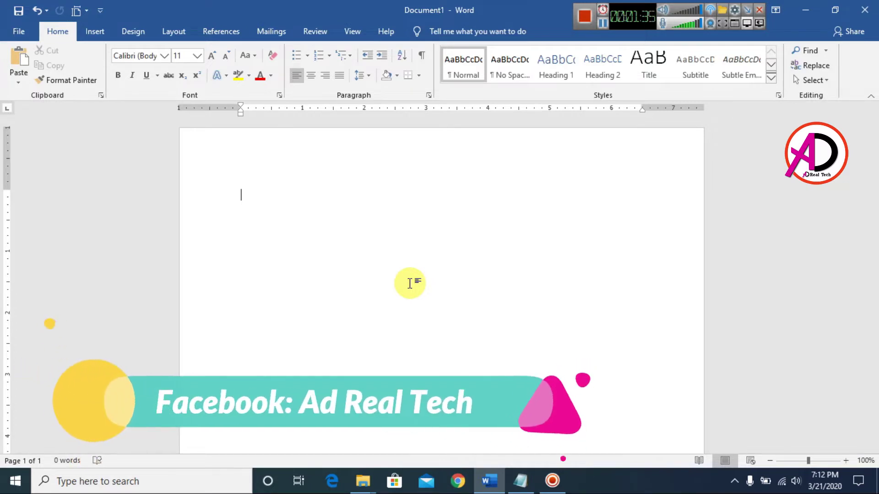
{"action": "left_click", "coordinate": [519, 481]}
{"action": "left_click_drag", "start_coordinate": [349, 227], "coordinate": [152, 108]}
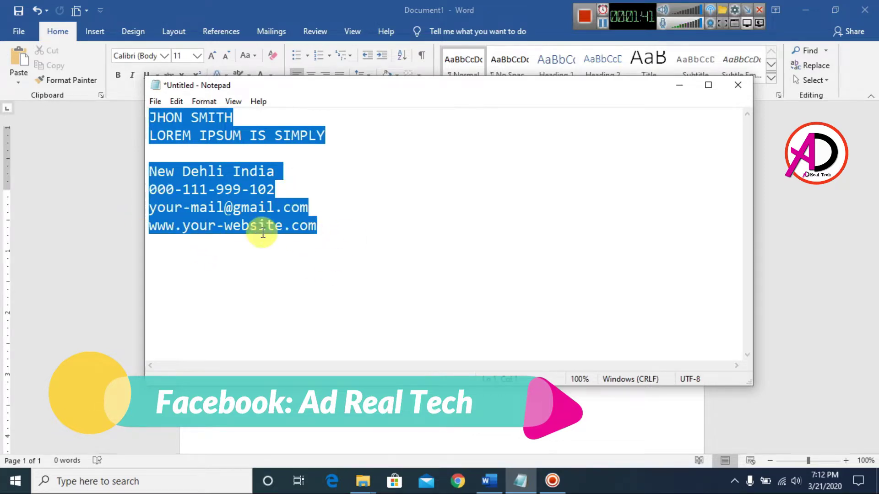
{"action": "left_click", "coordinate": [377, 245]}
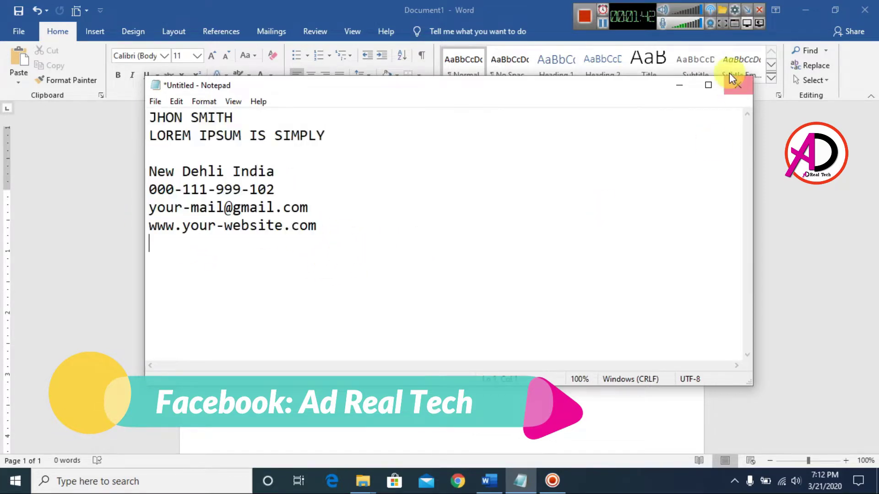
{"action": "left_click", "coordinate": [680, 86]}
{"action": "left_click", "coordinate": [806, 10]}
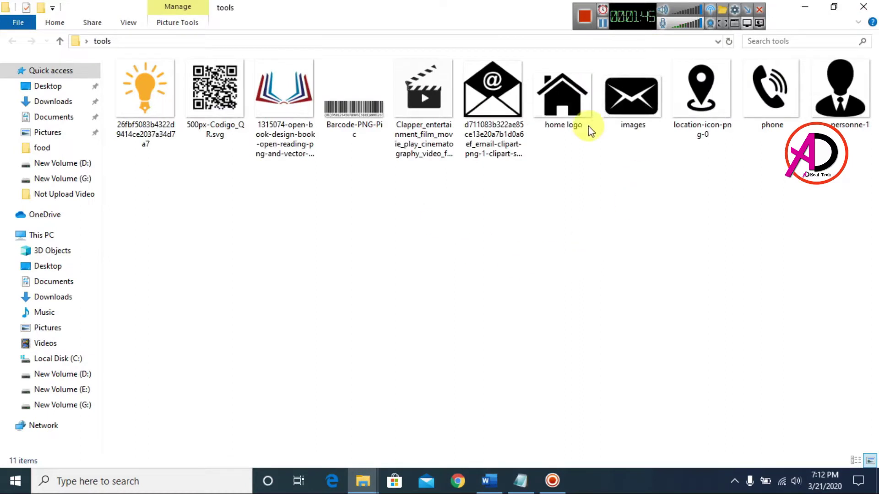
Step: Look through the icon images in the tools folder, including the home logo
{"action": "left_click_drag", "start_coordinate": [408, 216], "coordinate": [760, 64]}
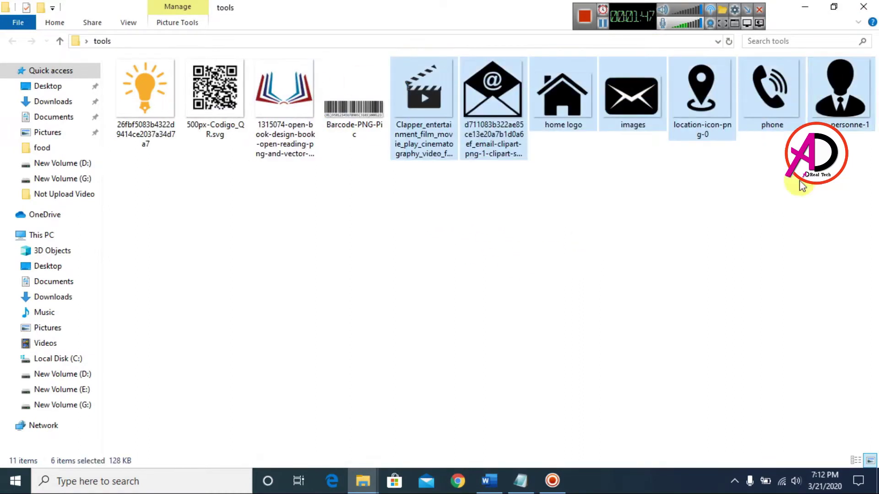
{"action": "left_click", "coordinate": [631, 138]}
{"action": "left_click", "coordinate": [567, 113]}
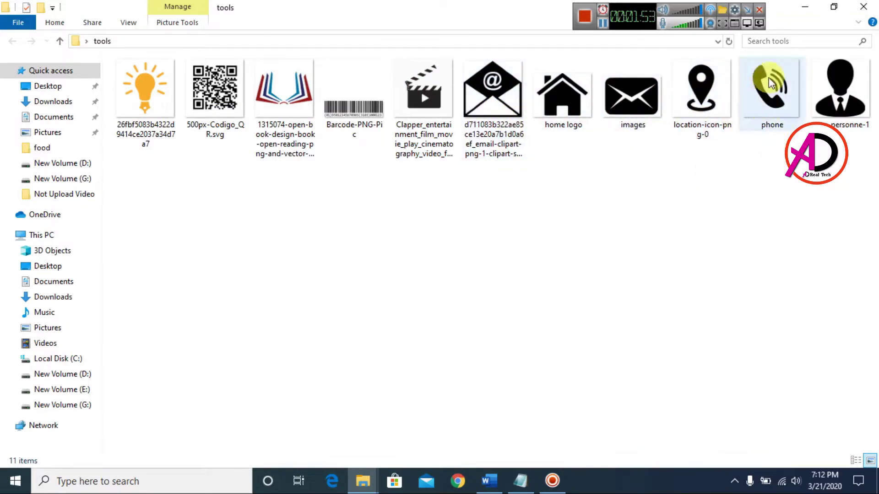
{"action": "left_click", "coordinate": [804, 7]}
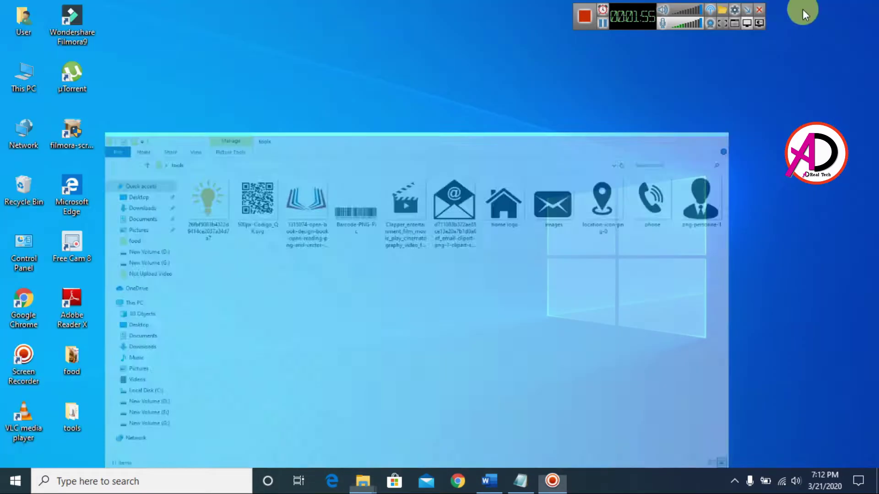
Step: Open the desktop food folder of sandwich photos and return to Word
{"action": "double_click", "coordinate": [69, 364]}
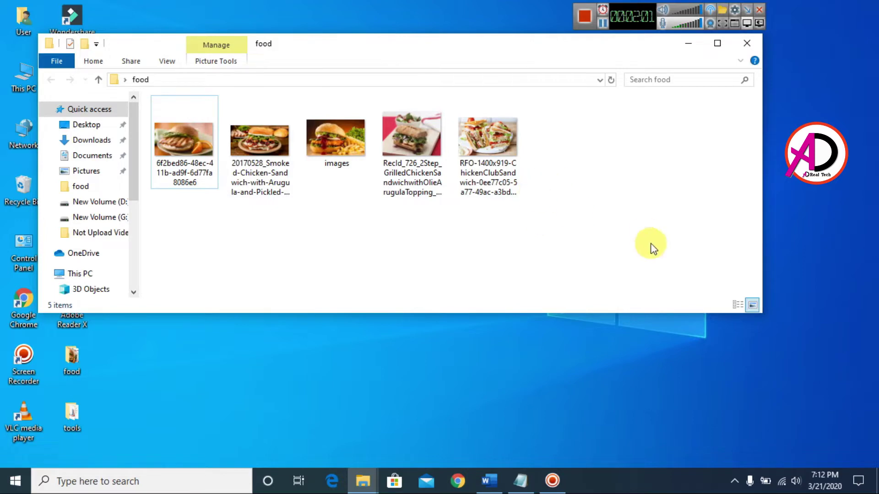
{"action": "left_click", "coordinate": [499, 488]}
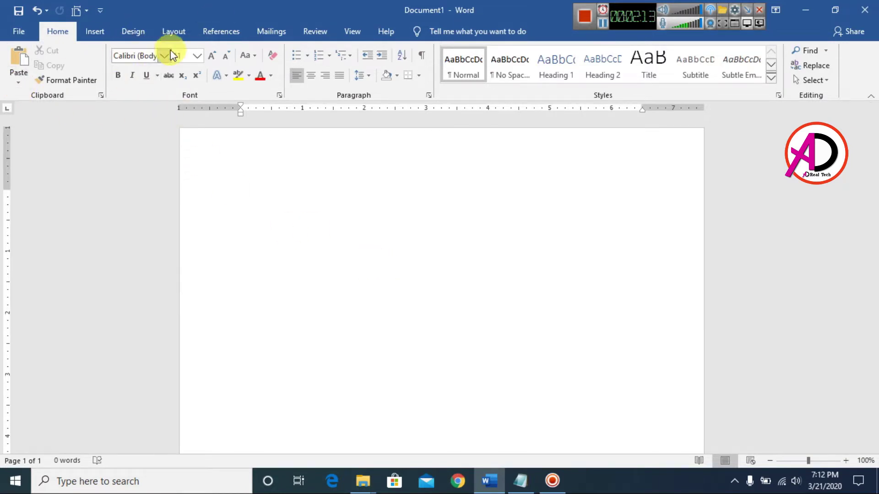
{"action": "left_click", "coordinate": [176, 33]}
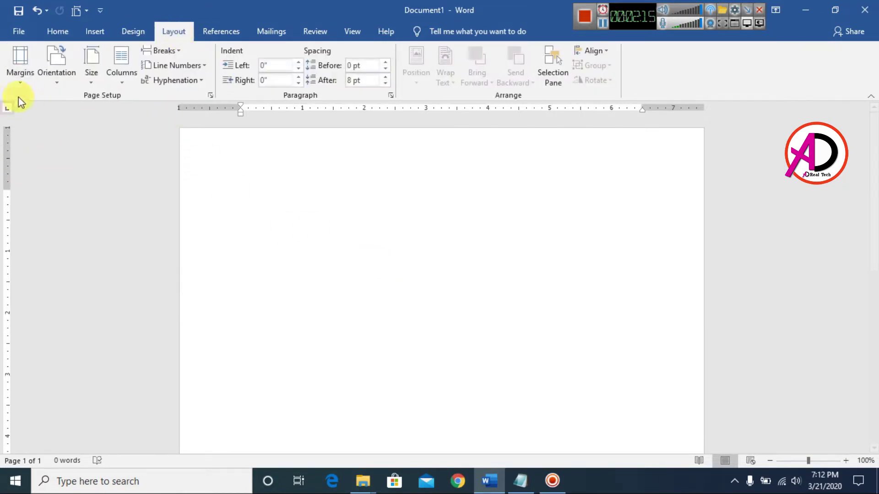
Step: Apply Narrow margins and set a custom page size of 3.4 by 2 inches
{"action": "left_click", "coordinate": [17, 75]}
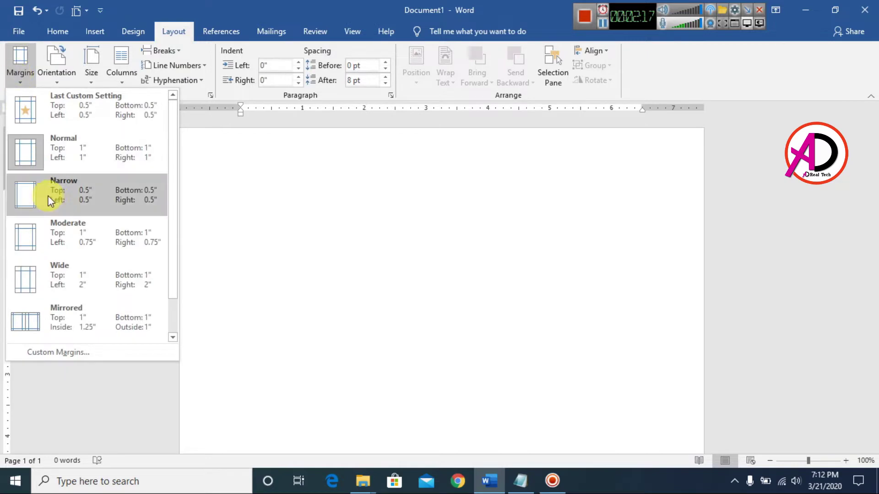
{"action": "left_click", "coordinate": [84, 197]}
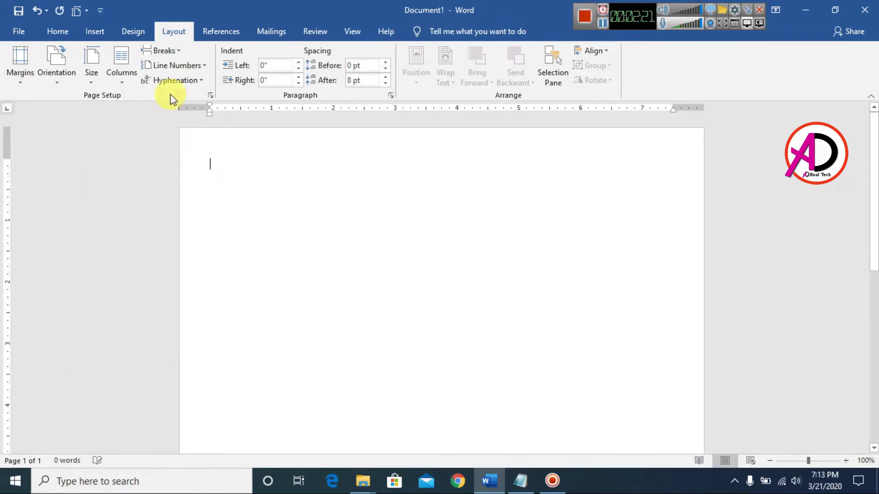
{"action": "left_click", "coordinate": [91, 78]}
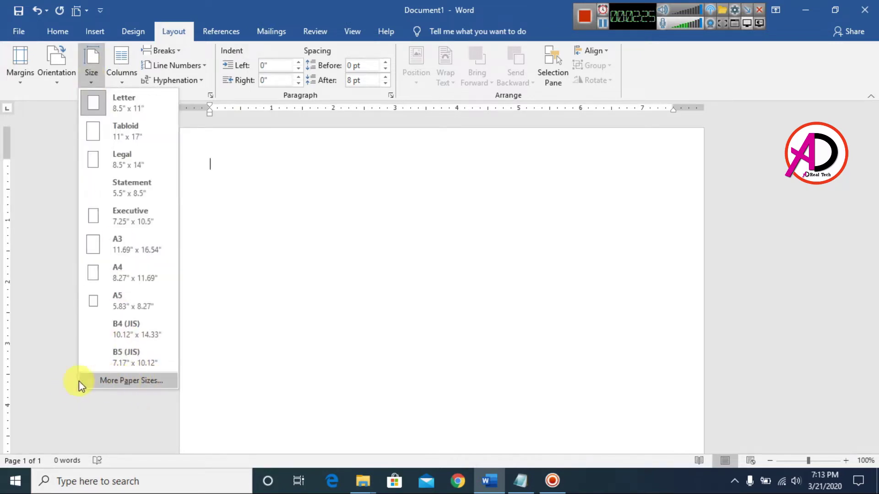
{"action": "left_click", "coordinate": [144, 380]}
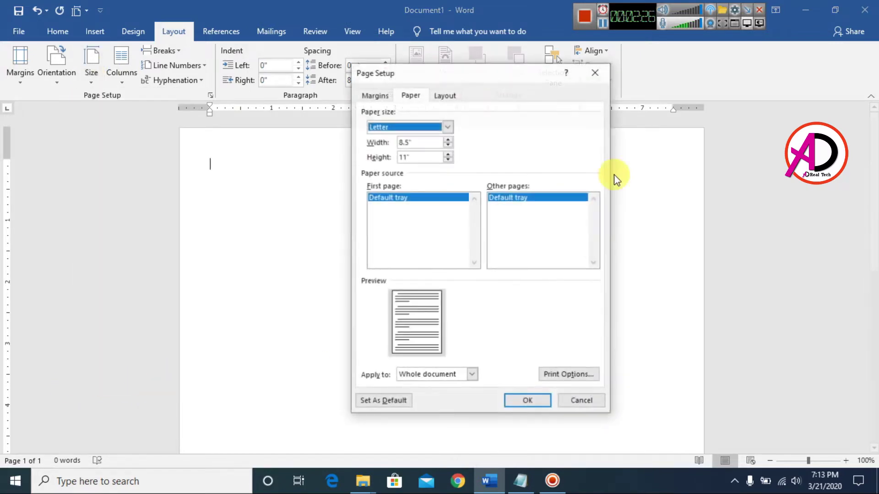
{"action": "left_click", "coordinate": [410, 142]}
{"action": "type", "text": "3.4"}
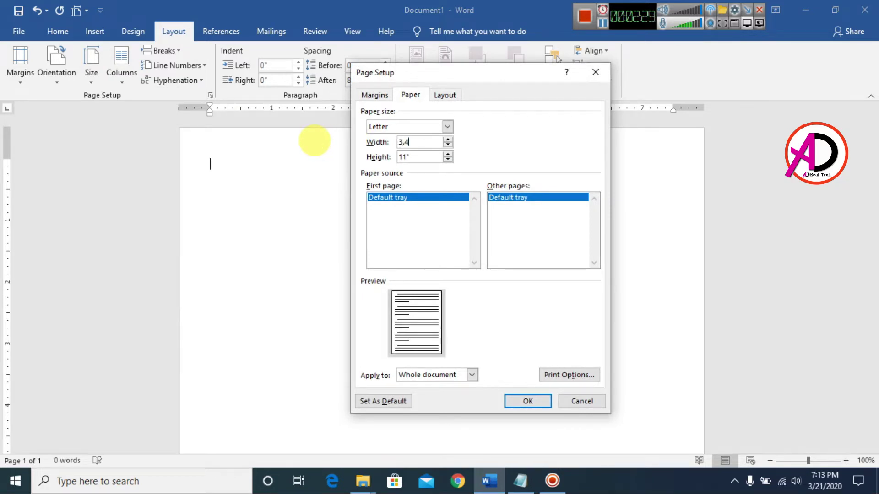
{"action": "key", "text": "Tab"}
{"action": "type", "text": "2"}
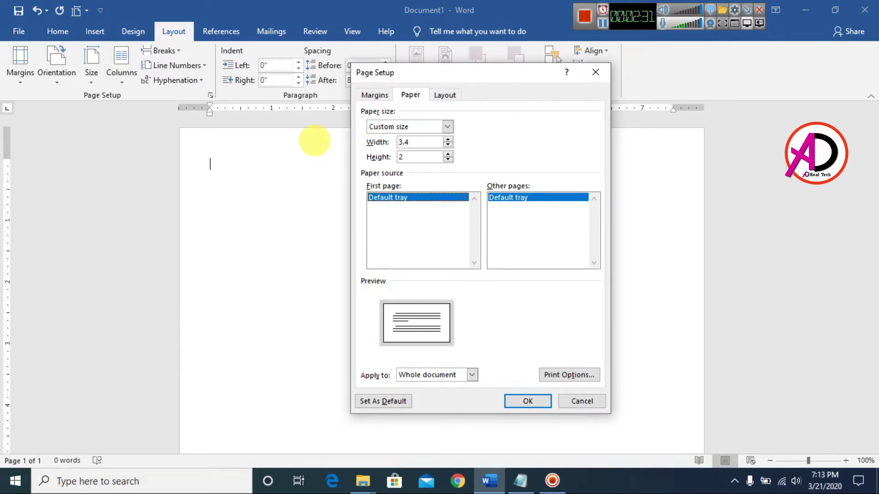
{"action": "left_click", "coordinate": [403, 142]}
{"action": "double_click", "coordinate": [410, 158]}
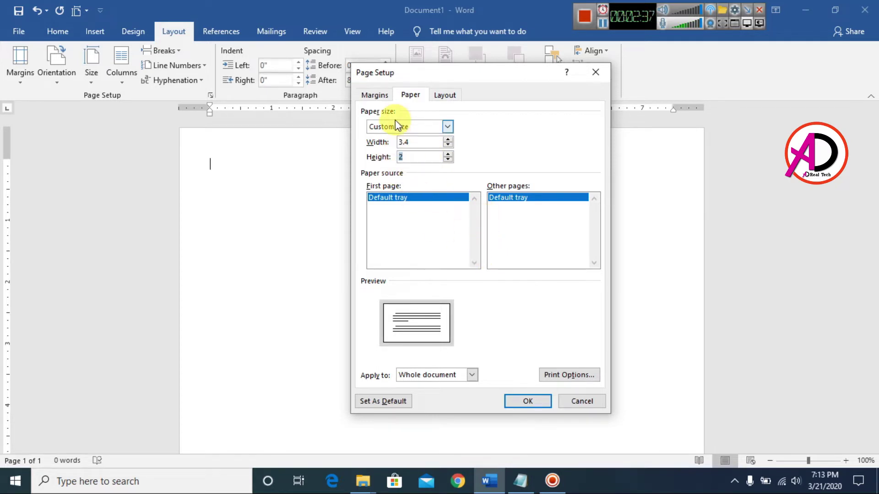
{"action": "left_click", "coordinate": [526, 402]}
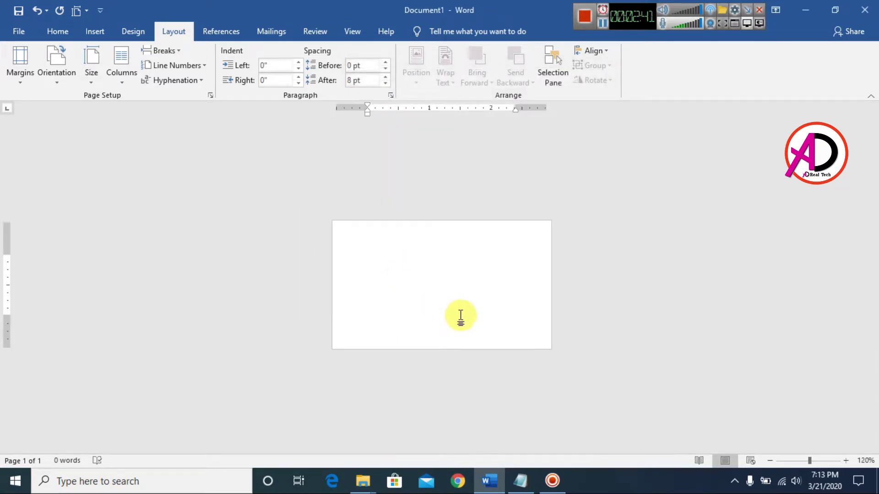
{"action": "scroll", "coordinate": [460, 315], "scroll_direction": "up", "scroll_amount": 5, "text": "ctrl"}
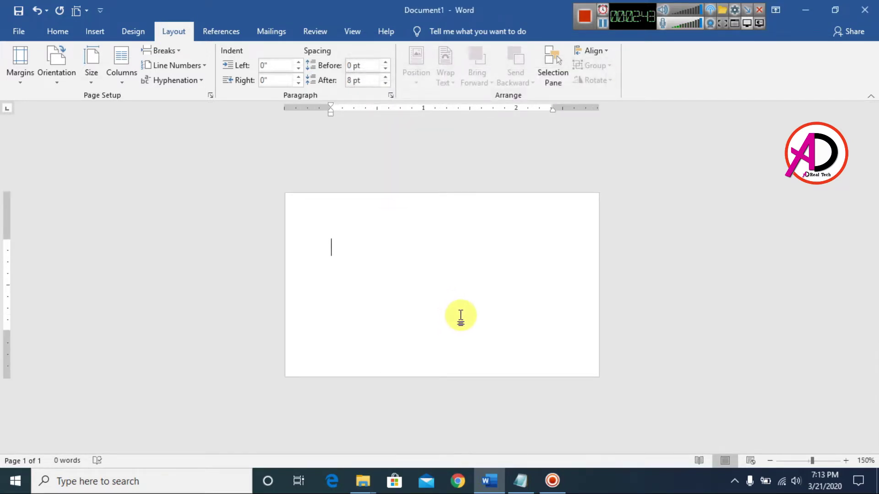
Step: Drag the top, bottom, left and right ruler margins out to the card's edges
{"action": "scroll", "coordinate": [455, 309], "scroll_direction": "up", "scroll_amount": 2, "text": "ctrl"}
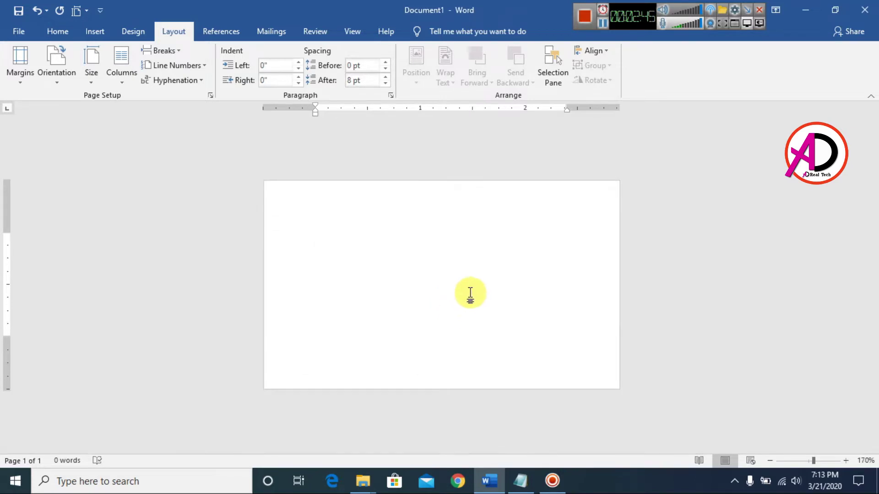
{"action": "left_click_drag", "start_coordinate": [9, 233], "coordinate": [9, 195]}
{"action": "mouse_move", "coordinate": [8, 345]}
{"action": "left_mouse_down"}
{"action": "mouse_move", "coordinate": [8, 338]}
{"action": "mouse_move", "coordinate": [6, 380]}
{"action": "left_mouse_up"}
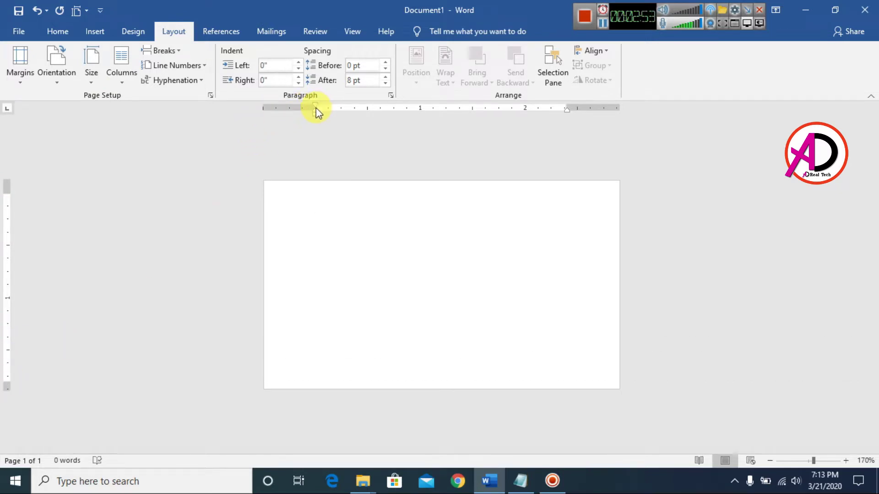
{"action": "left_click_drag", "start_coordinate": [315, 113], "coordinate": [275, 109]}
{"action": "left_click_drag", "start_coordinate": [567, 108], "coordinate": [611, 108]}
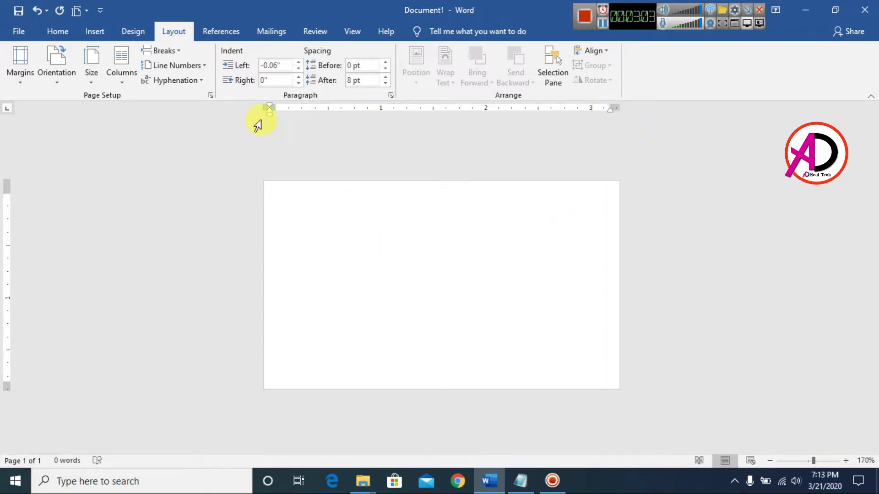
{"action": "left_click", "coordinate": [95, 31]}
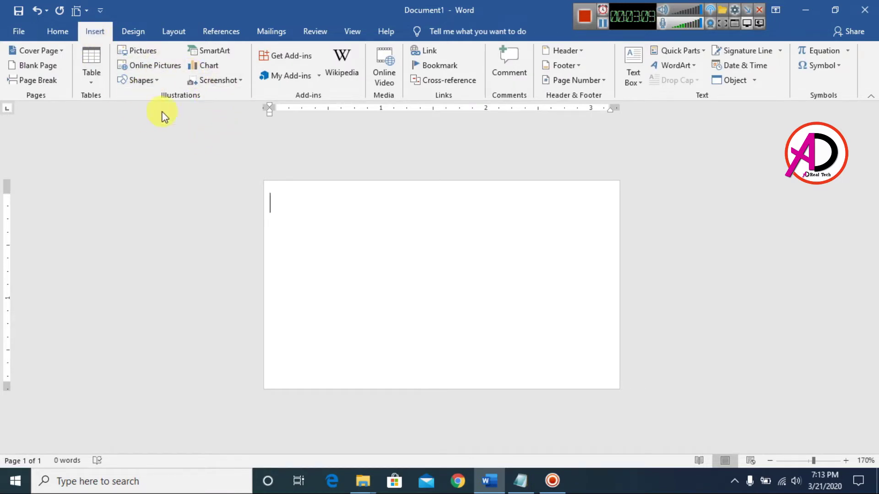
Step: Draw a rectangle covering the card's right side from top edge to bottom edge
{"action": "left_click", "coordinate": [141, 81]}
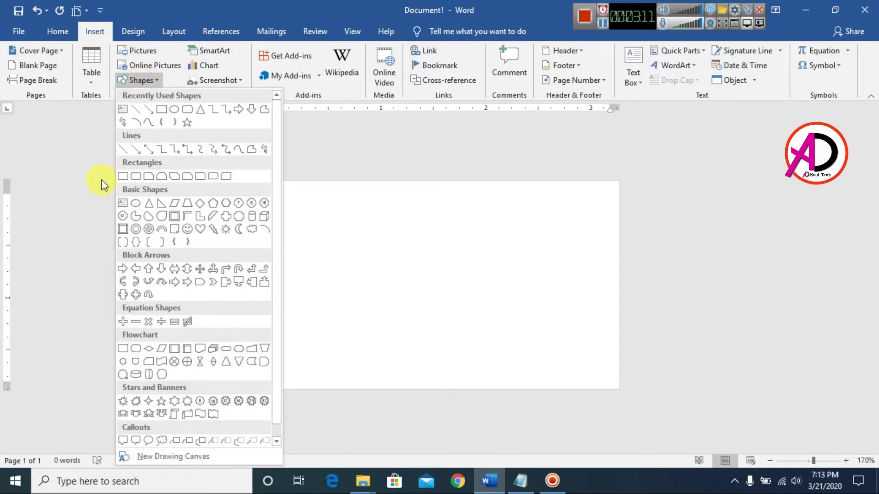
{"action": "left_click", "coordinate": [124, 180]}
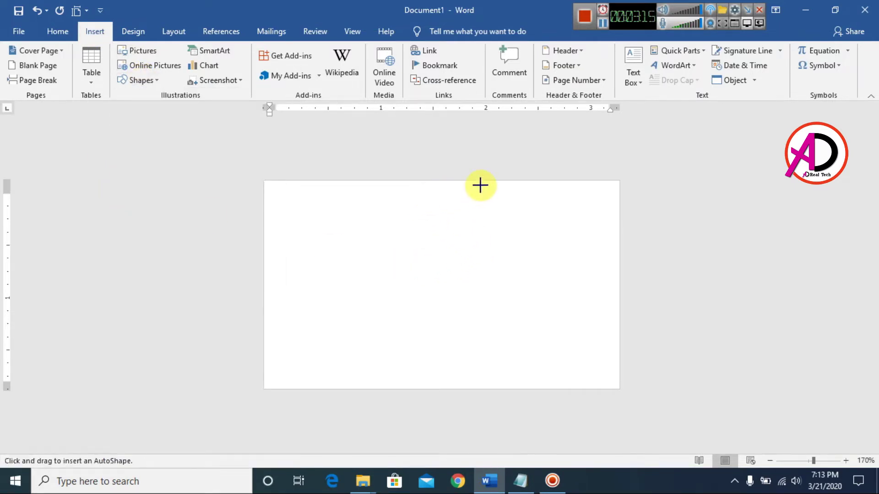
{"action": "mouse_move", "coordinate": [476, 181]}
{"action": "left_mouse_down"}
{"action": "mouse_move", "coordinate": [581, 288]}
{"action": "mouse_move", "coordinate": [618, 388]}
{"action": "left_mouse_up"}
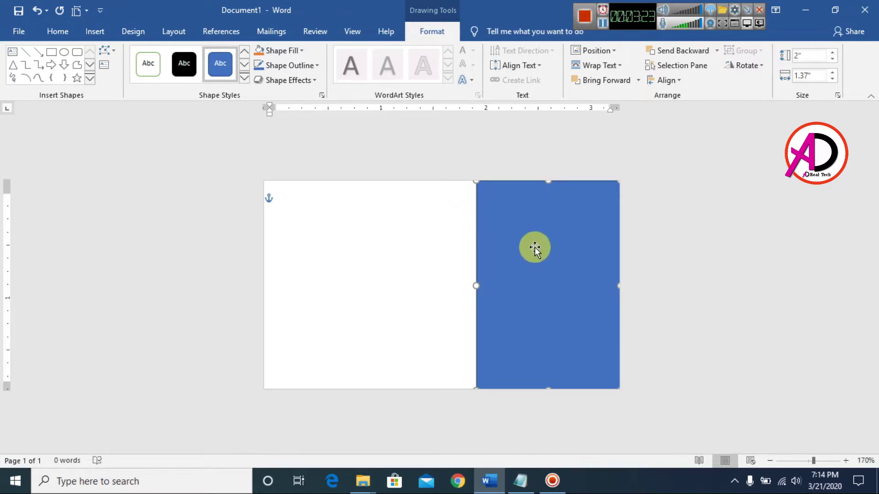
Step: Edit the rectangle's points: move the top-left corner left and the bottom-left corner right
{"action": "left_click", "coordinate": [108, 54]}
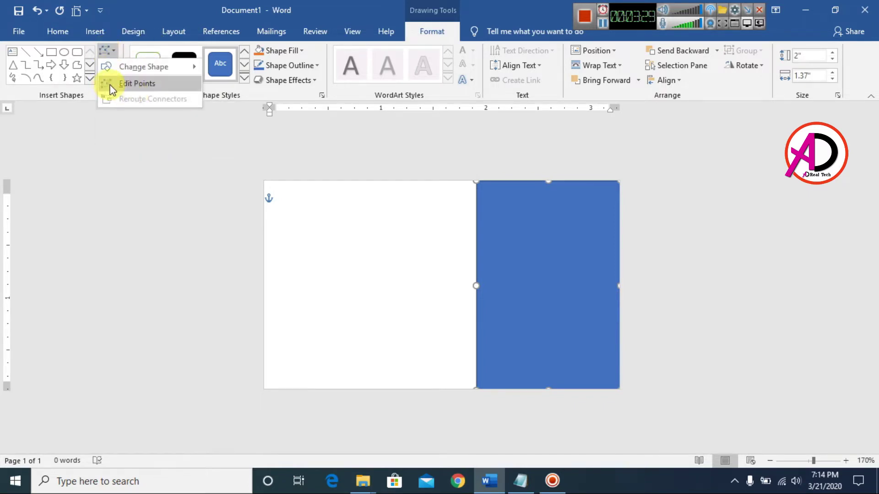
{"action": "left_click", "coordinate": [138, 84]}
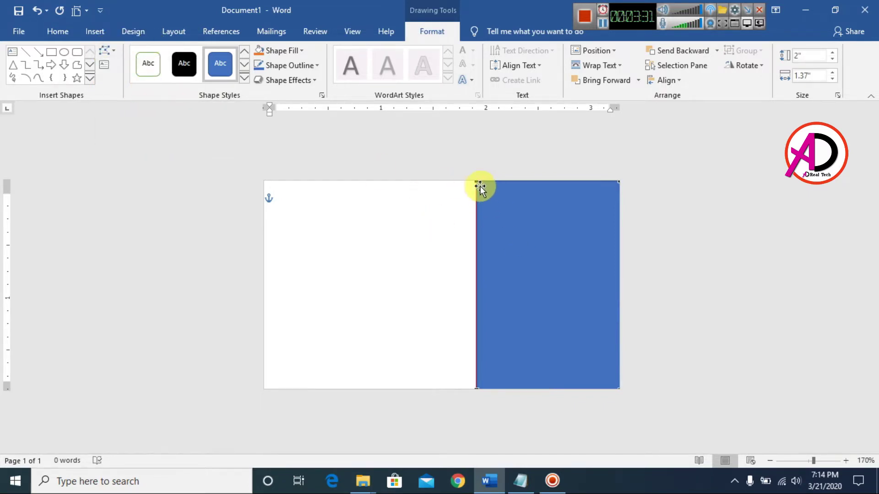
{"action": "left_click_drag", "start_coordinate": [475, 182], "coordinate": [432, 182]}
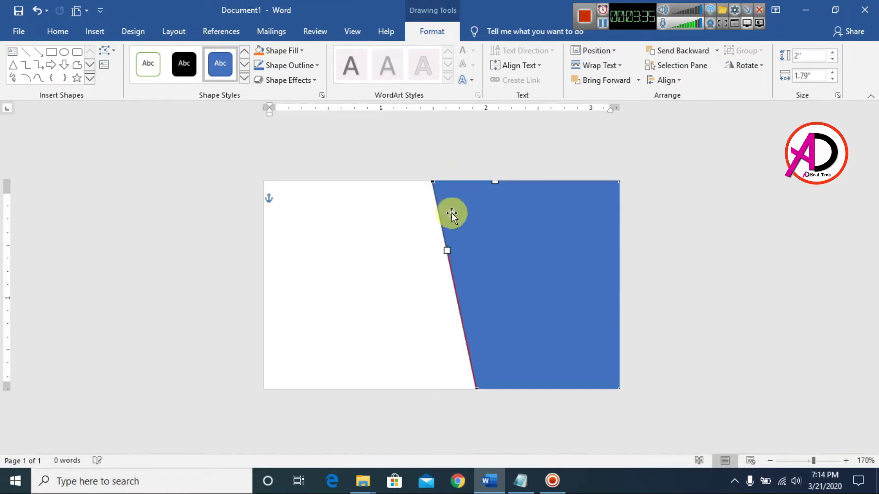
{"action": "left_click_drag", "start_coordinate": [477, 388], "coordinate": [539, 389]}
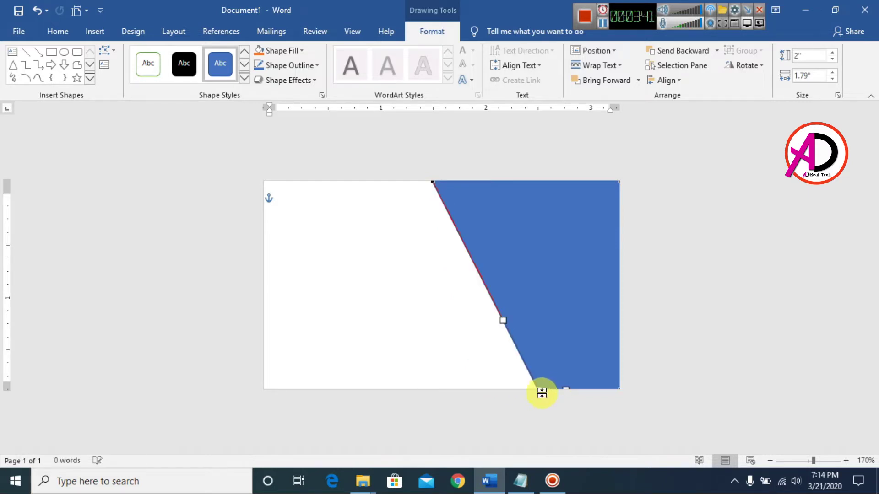
{"action": "left_click", "coordinate": [552, 285]}
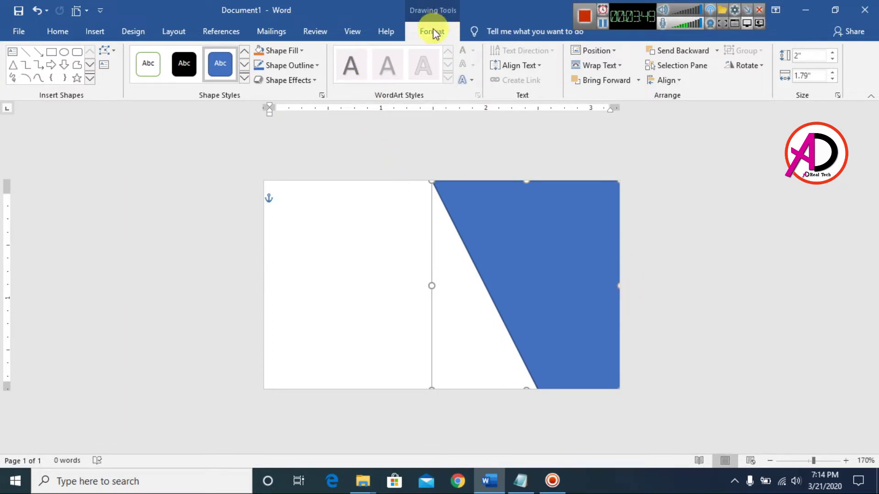
{"action": "left_click", "coordinate": [283, 50]}
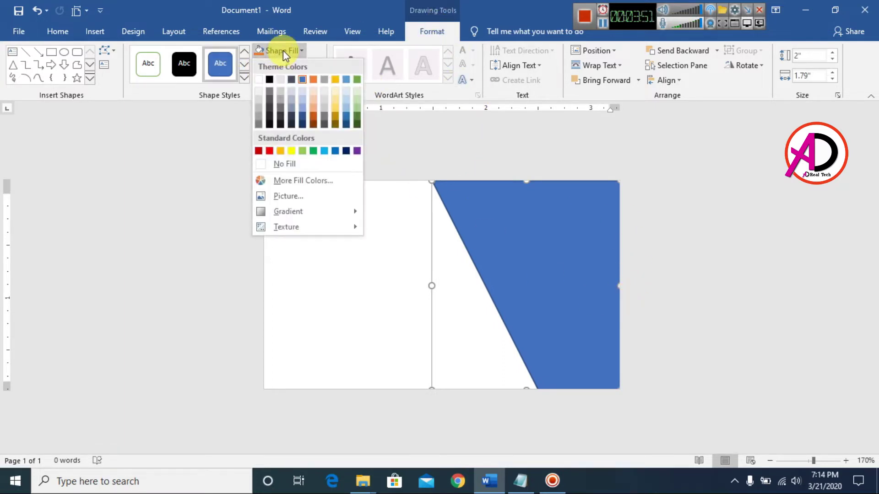
Step: Fill the slanted shape with the 'images' burger photo from Desktop > food
{"action": "left_click", "coordinate": [287, 201]}
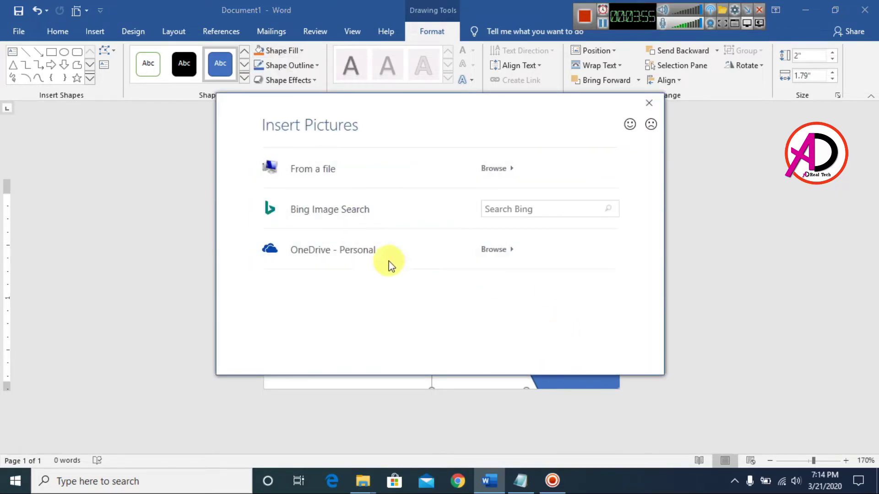
{"action": "left_click", "coordinate": [346, 176]}
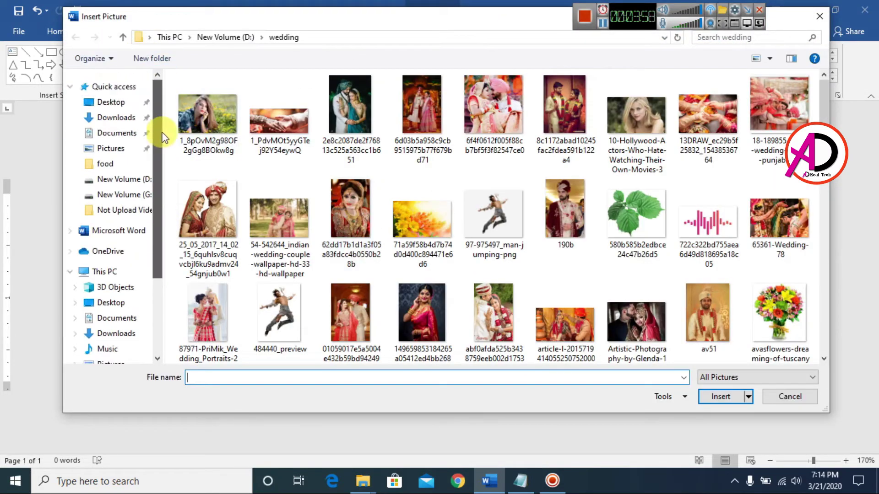
{"action": "left_click", "coordinate": [112, 102]}
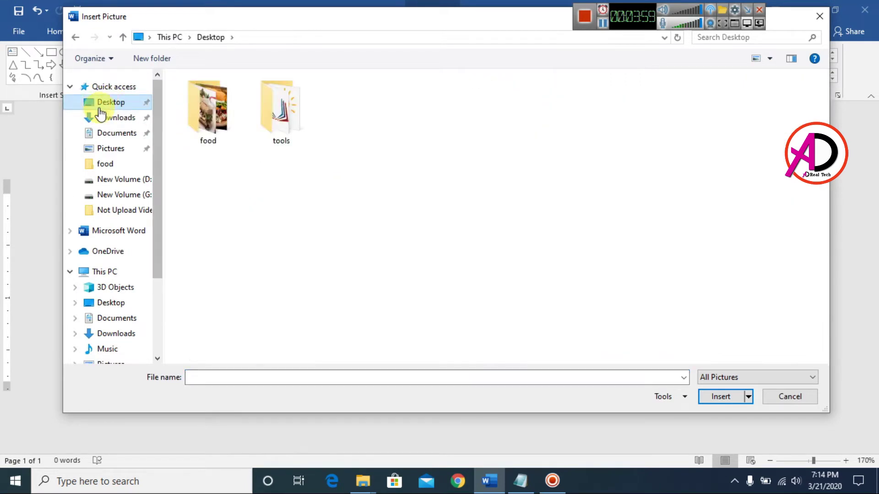
{"action": "double_click", "coordinate": [206, 115]}
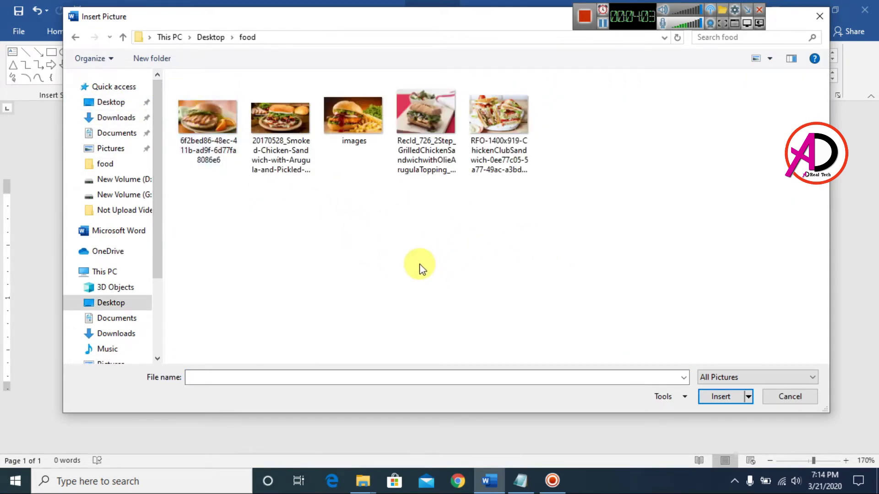
{"action": "left_click", "coordinate": [353, 118]}
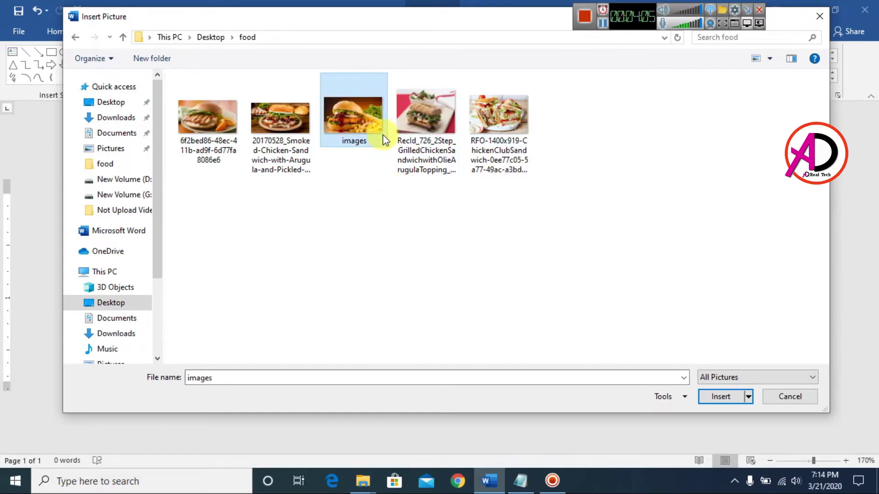
{"action": "left_click", "coordinate": [728, 398]}
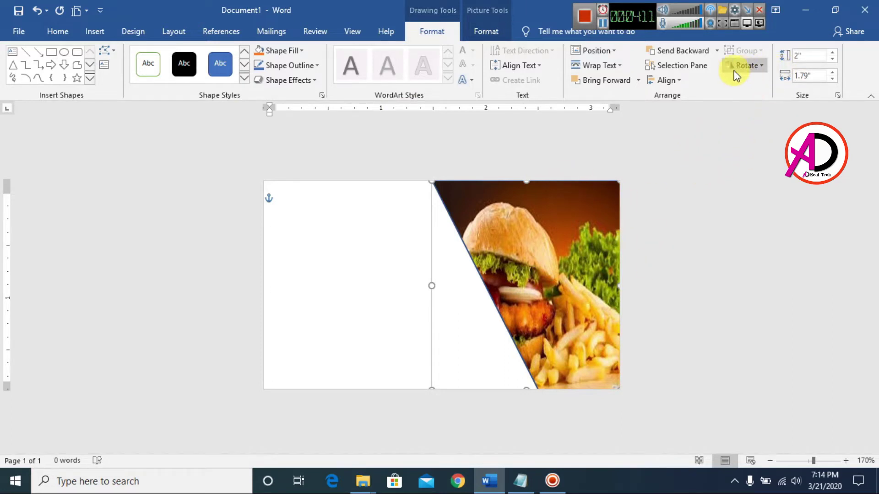
Step: Crop and enlarge the burger photo so the burger sits centred in the shape
{"action": "left_click", "coordinate": [493, 29]}
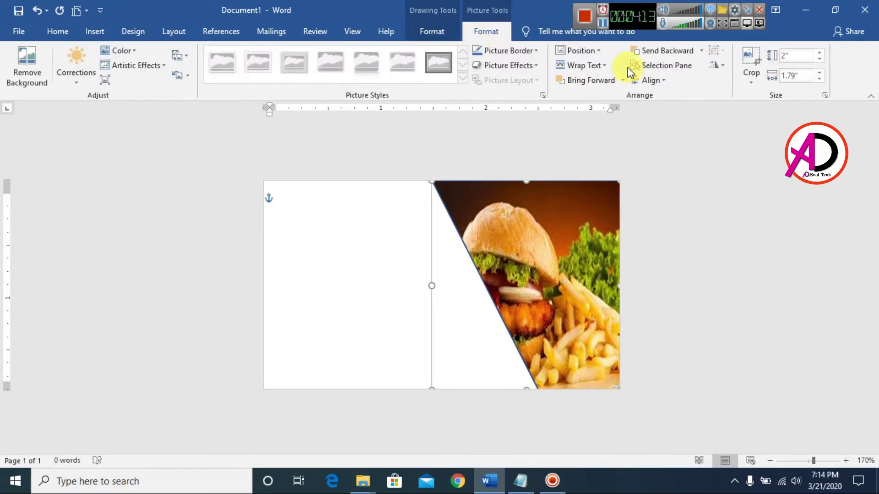
{"action": "left_click", "coordinate": [753, 61]}
{"action": "left_click_drag", "start_coordinate": [550, 258], "coordinate": [577, 255]}
{"action": "left_click_drag", "start_coordinate": [459, 283], "coordinate": [351, 281]}
{"action": "left_click_drag", "start_coordinate": [546, 296], "coordinate": [595, 293]}
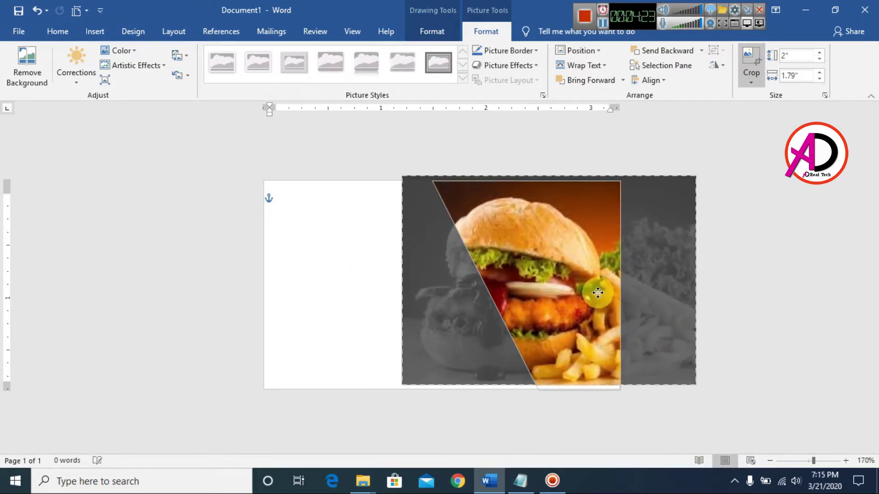
{"action": "left_click_drag", "start_coordinate": [403, 281], "coordinate": [383, 281]}
{"action": "left_click_drag", "start_coordinate": [532, 295], "coordinate": [551, 299]}
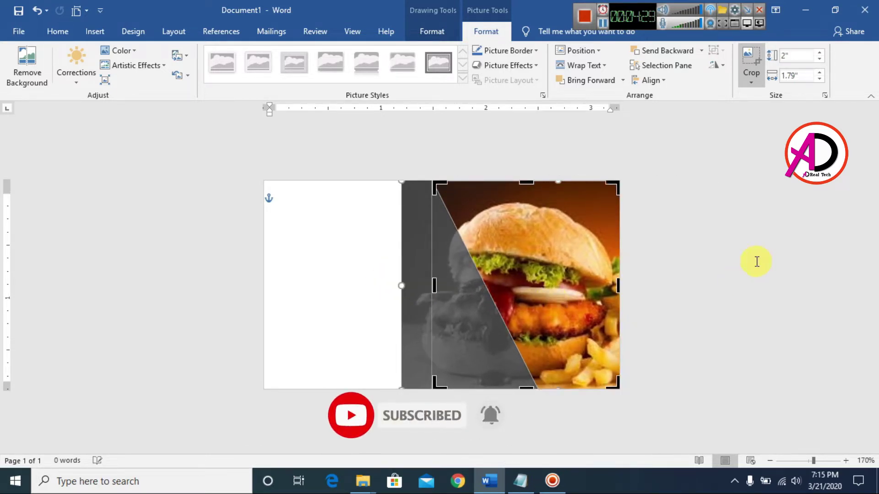
{"action": "left_click", "coordinate": [759, 261]}
Step: Set the burger shape's outline to No Outline
{"action": "double_click", "coordinate": [563, 239]}
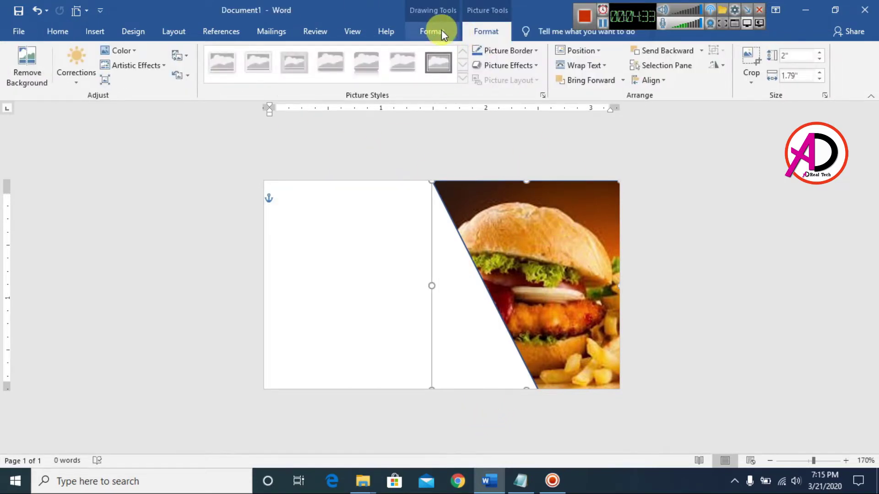
{"action": "left_click", "coordinate": [441, 30]}
{"action": "left_click", "coordinate": [296, 68]}
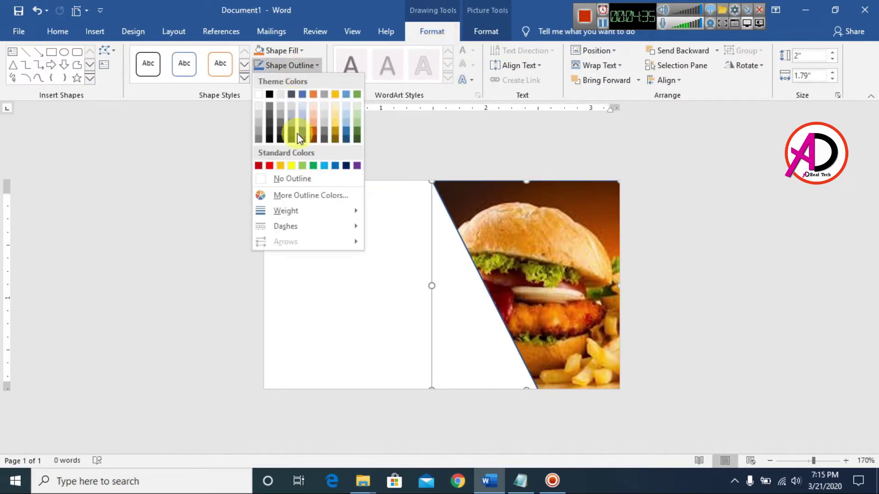
{"action": "left_click", "coordinate": [298, 176]}
{"action": "left_click", "coordinate": [718, 291]}
{"action": "scroll", "coordinate": [537, 301], "scroll_direction": "up", "scroll_amount": 7}
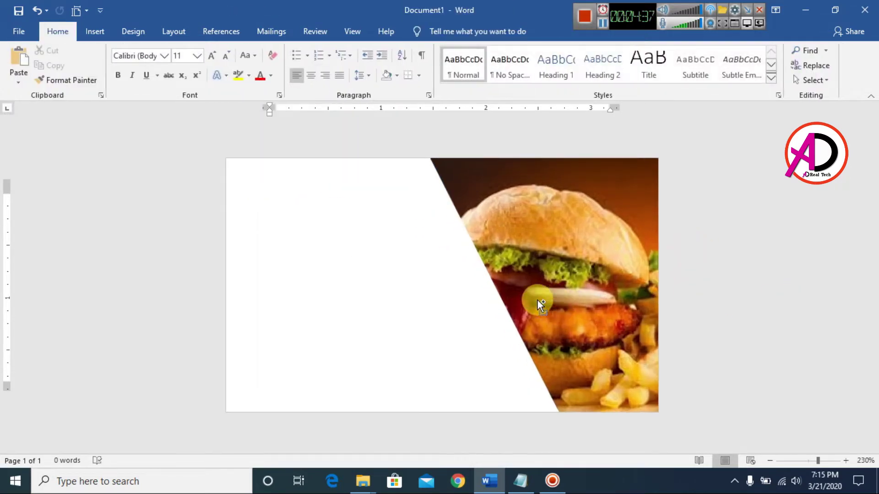
{"action": "scroll", "coordinate": [570, 267], "scroll_direction": "down", "scroll_amount": 6}
{"action": "scroll", "coordinate": [560, 266], "scroll_direction": "up", "scroll_amount": 2}
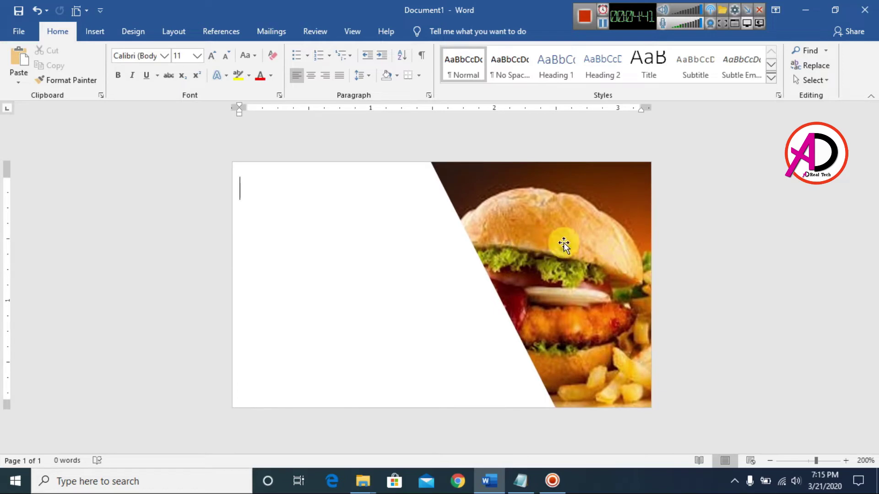
Step: Draw a diagonal line from the card's top edge to its bottom-right corner
{"action": "left_click", "coordinate": [97, 32]}
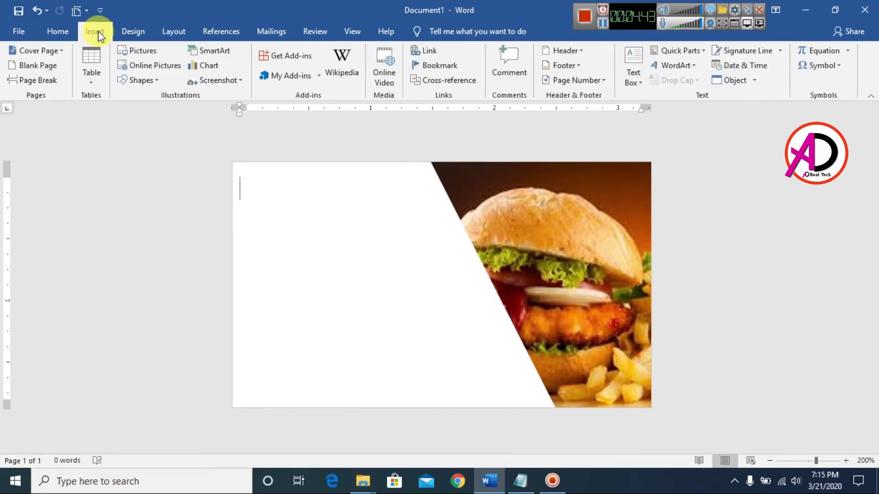
{"action": "left_click", "coordinate": [143, 83]}
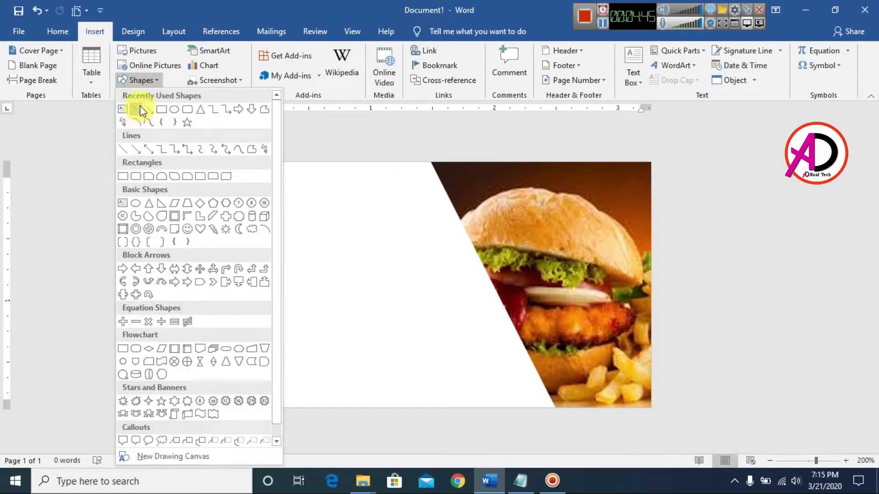
{"action": "left_click", "coordinate": [138, 115]}
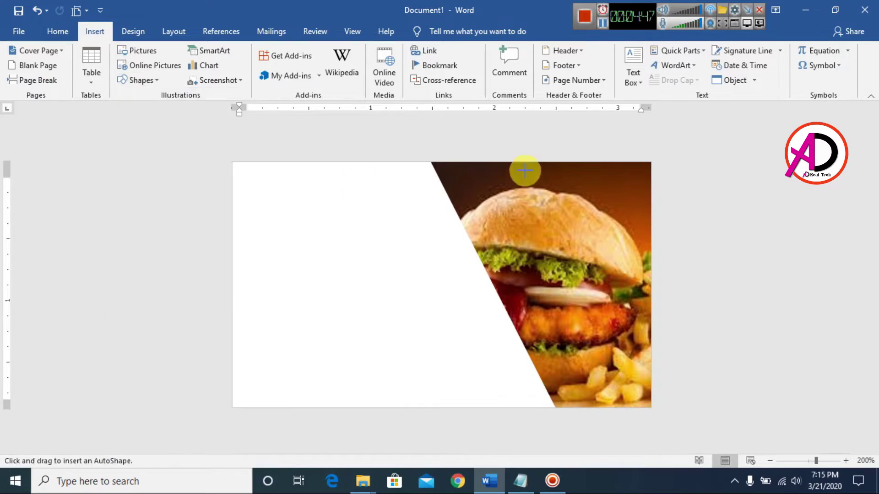
{"action": "left_click_drag", "start_coordinate": [512, 163], "coordinate": [638, 387]}
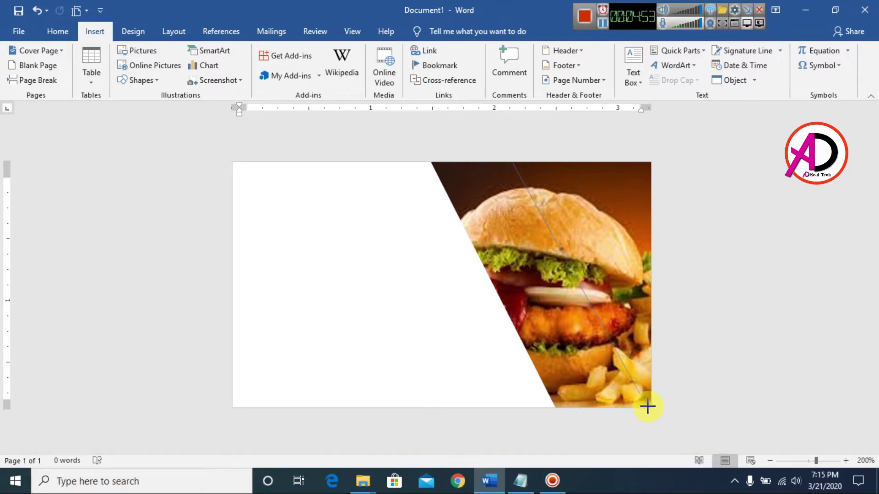
{"action": "left_click_drag", "start_coordinate": [647, 406], "coordinate": [646, 406]}
{"action": "left_click_drag", "start_coordinate": [512, 163], "coordinate": [517, 160]}
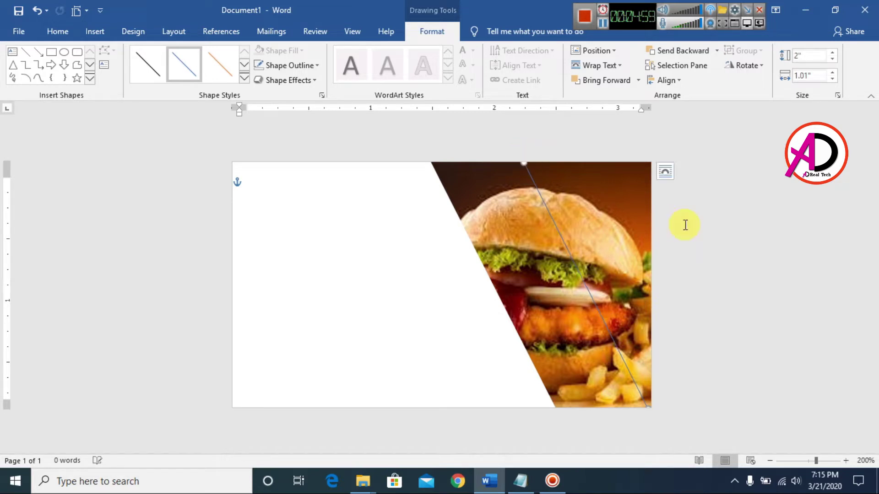
Step: Make the diagonal line white with a 2¼ pt weight
{"action": "left_click", "coordinate": [308, 64]}
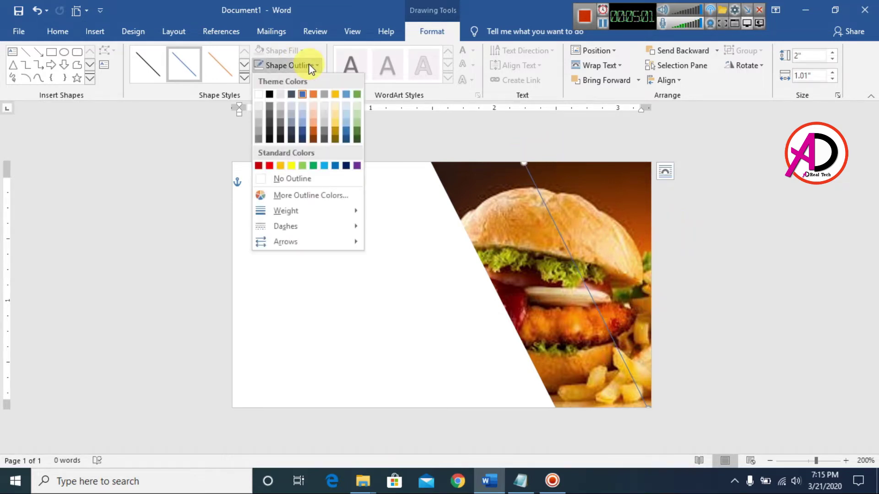
{"action": "left_click", "coordinate": [262, 93]}
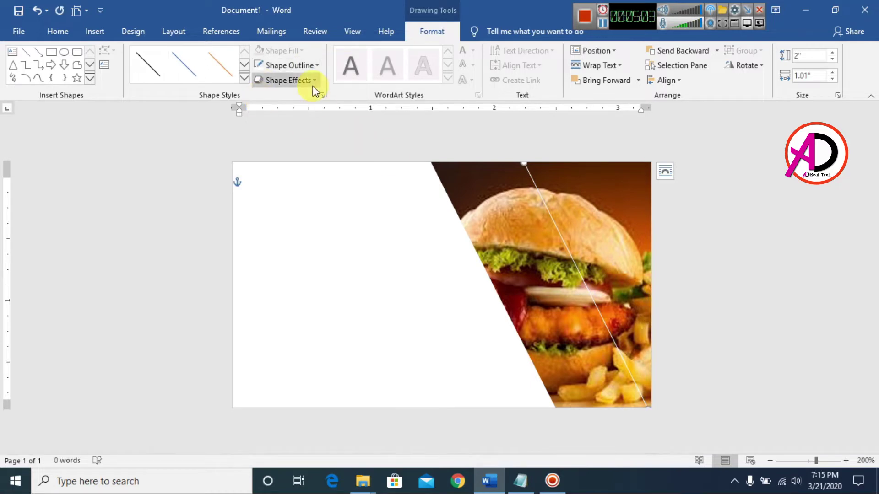
{"action": "left_click", "coordinate": [304, 69]}
{"action": "mouse_move", "coordinate": [293, 210]}
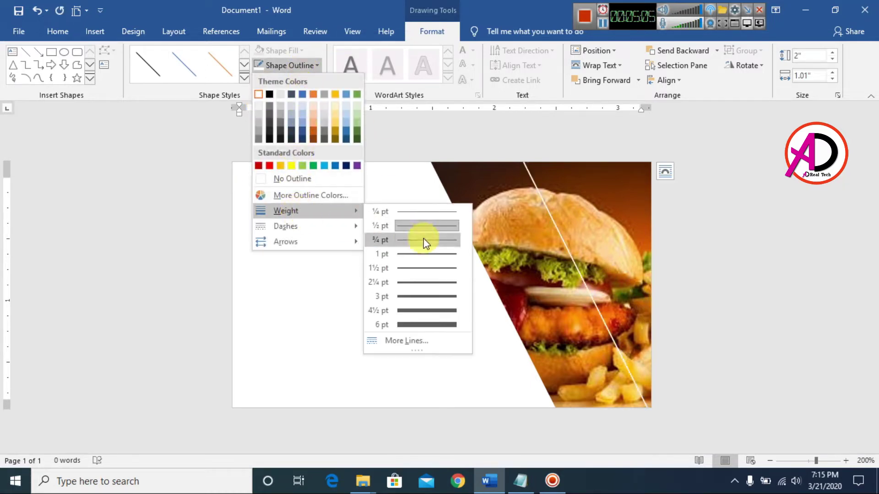
{"action": "left_click", "coordinate": [452, 282]}
{"action": "left_click", "coordinate": [774, 302]}
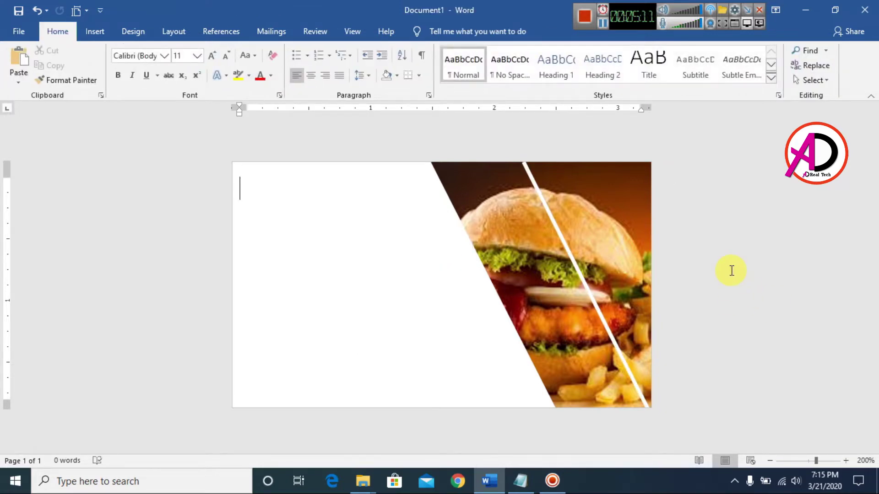
{"action": "scroll", "coordinate": [547, 213], "scroll_direction": "up", "scroll_amount": 1}
{"action": "scroll", "coordinate": [547, 213], "scroll_direction": "down", "scroll_amount": 2}
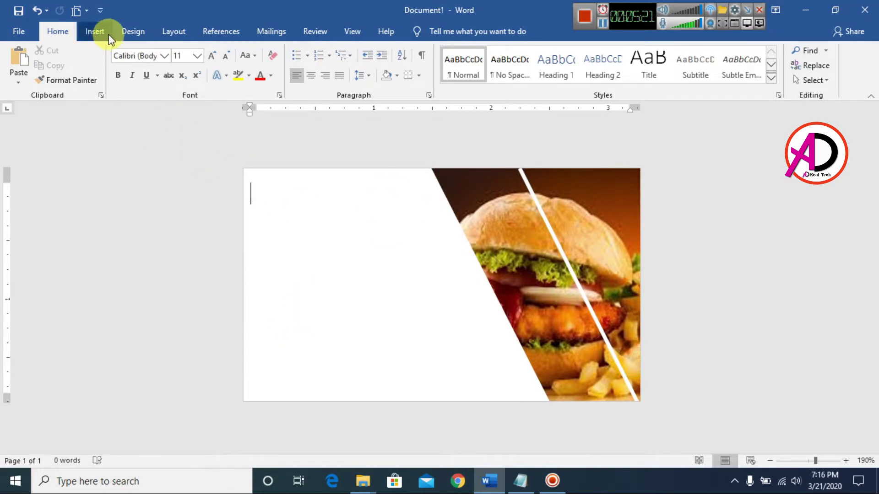
Step: Draw a small rounded rectangle near the card's bottom-left corner
{"action": "left_click", "coordinate": [95, 31]}
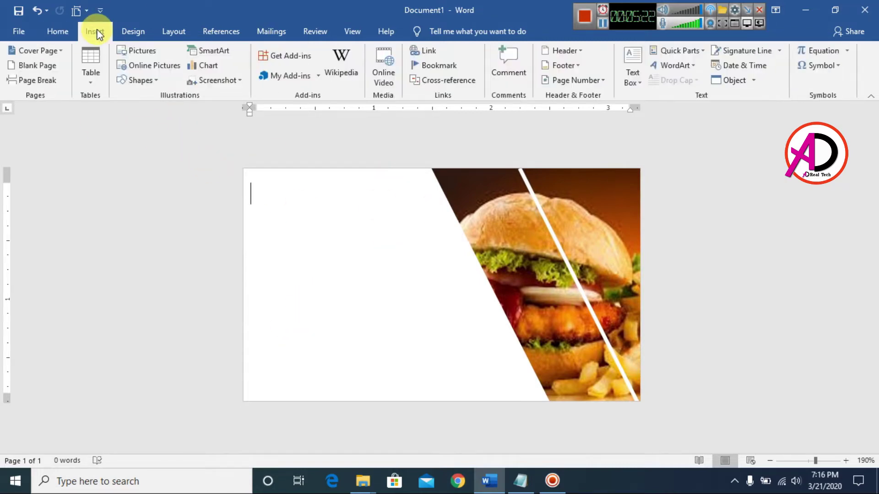
{"action": "left_click", "coordinate": [147, 83]}
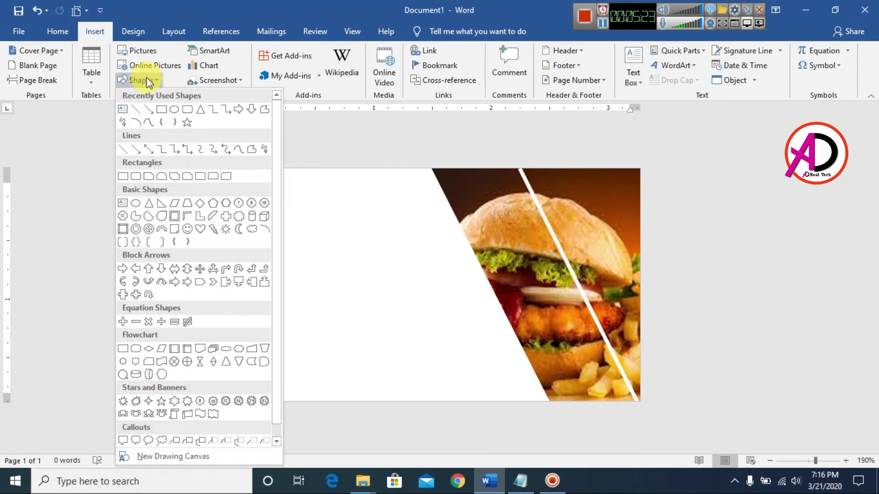
{"action": "left_click", "coordinate": [191, 111]}
{"action": "left_click_drag", "start_coordinate": [278, 353], "coordinate": [341, 385]}
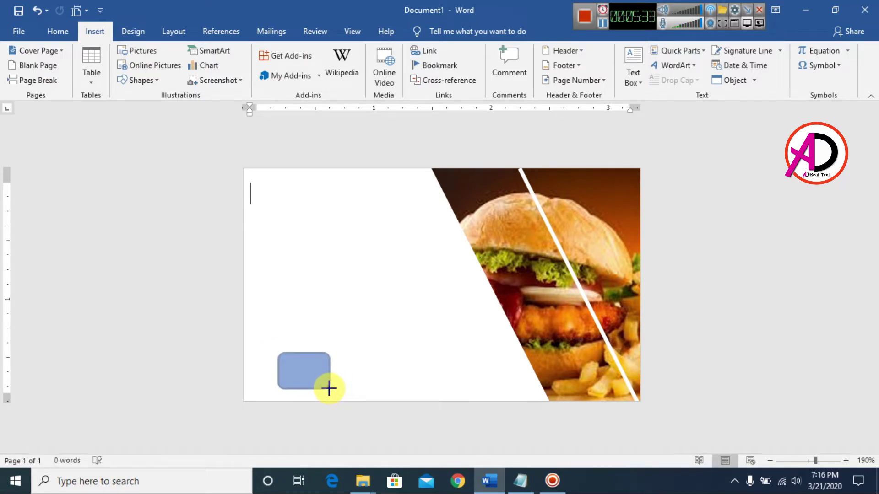
{"action": "left_click_drag", "start_coordinate": [309, 375], "coordinate": [300, 376]}
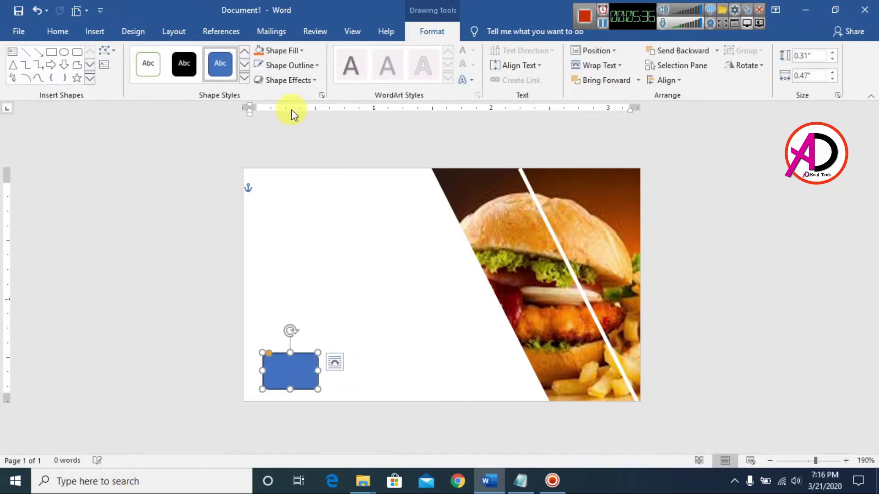
Step: Give the rounded rectangle an orange ½ pt outline
{"action": "left_click", "coordinate": [290, 65]}
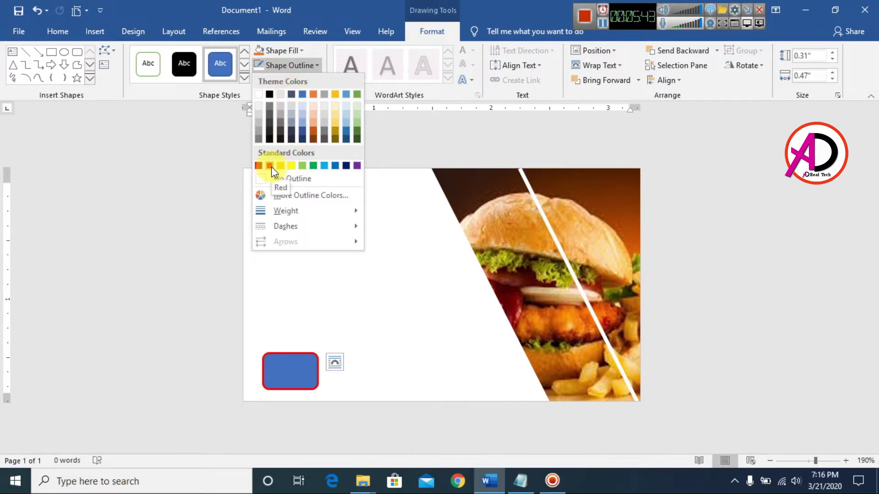
{"action": "left_click", "coordinate": [313, 133]}
{"action": "left_click", "coordinate": [305, 65]}
{"action": "mouse_move", "coordinate": [301, 209]}
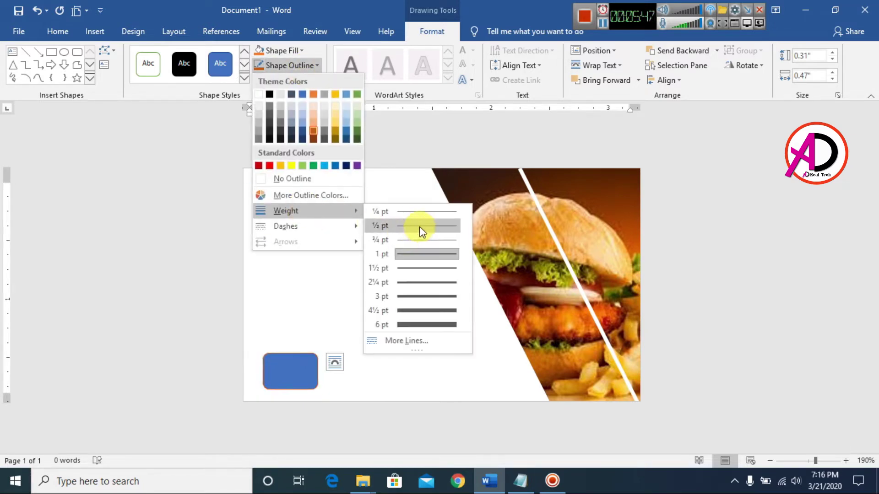
{"action": "left_click", "coordinate": [420, 226]}
{"action": "scroll", "coordinate": [350, 331], "scroll_direction": "up", "scroll_amount": 5}
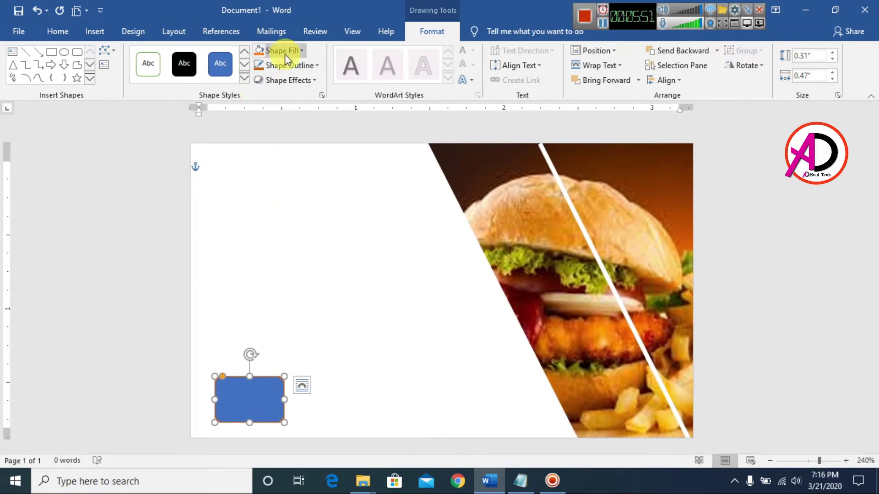
Step: Fill the small bottom-left rounded rectangle with the first sandwich photo from the food folder
{"action": "left_click", "coordinate": [284, 50]}
{"action": "left_click", "coordinate": [288, 201]}
{"action": "left_click", "coordinate": [349, 177]}
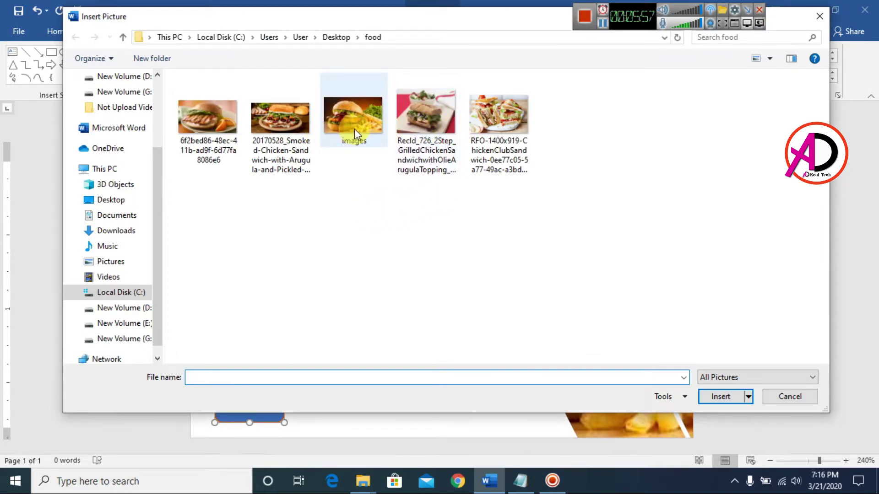
{"action": "left_click", "coordinate": [231, 119]}
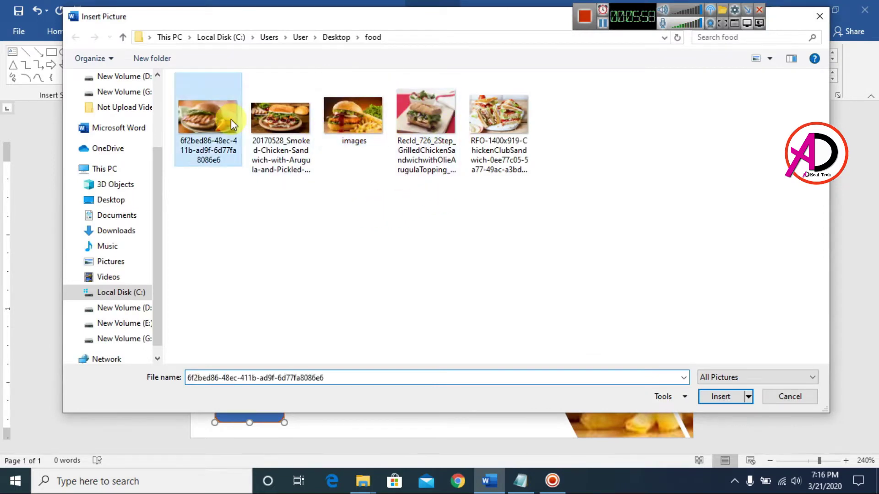
{"action": "left_click", "coordinate": [722, 403]}
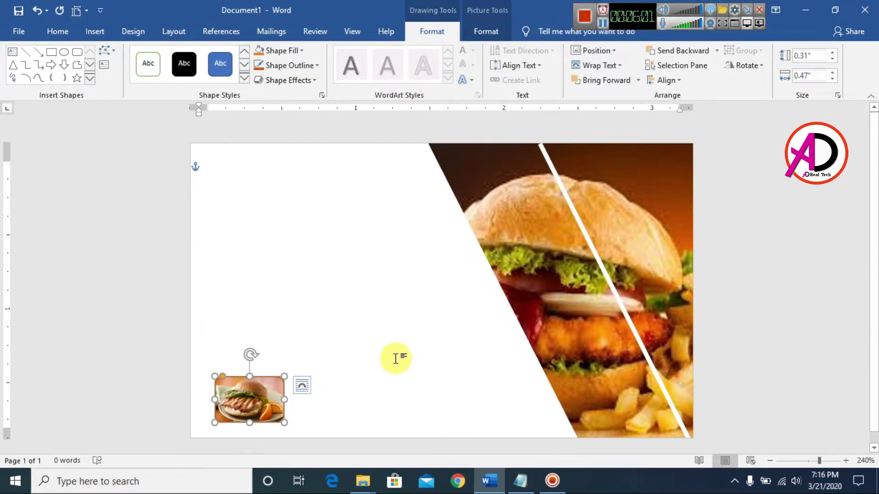
{"action": "scroll", "coordinate": [397, 355], "scroll_direction": "up", "scroll_amount": 11}
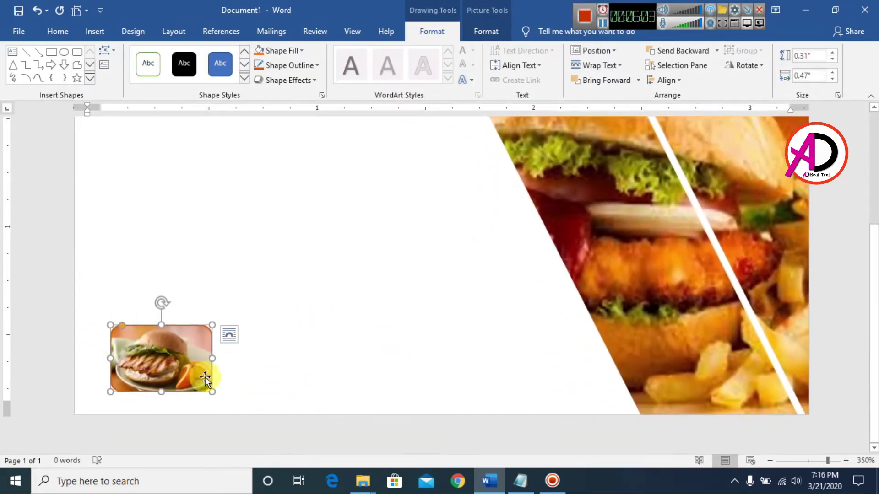
Step: Crop the burger photo's right side so it fits the rounded frame
{"action": "left_click", "coordinate": [284, 351]}
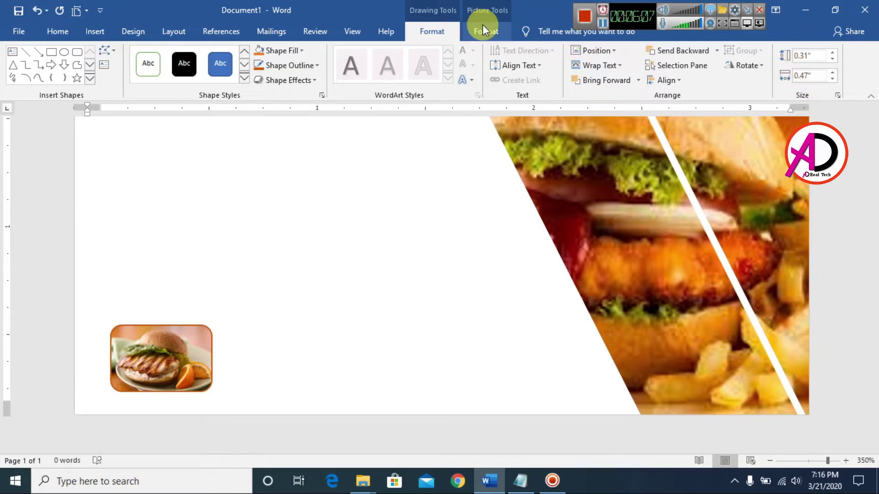
{"action": "left_click", "coordinate": [483, 27]}
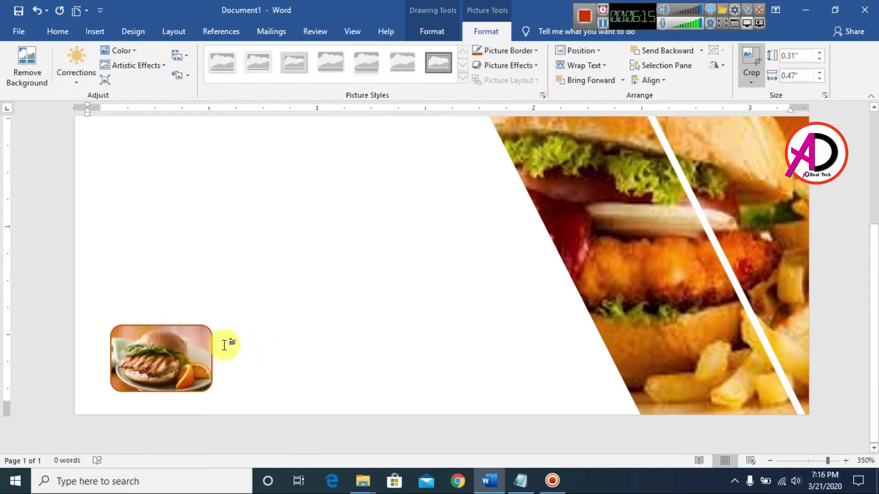
{"action": "scroll", "coordinate": [222, 343], "scroll_direction": "down", "scroll_amount": 8}
{"action": "scroll", "coordinate": [245, 373], "scroll_direction": "up", "scroll_amount": 4}
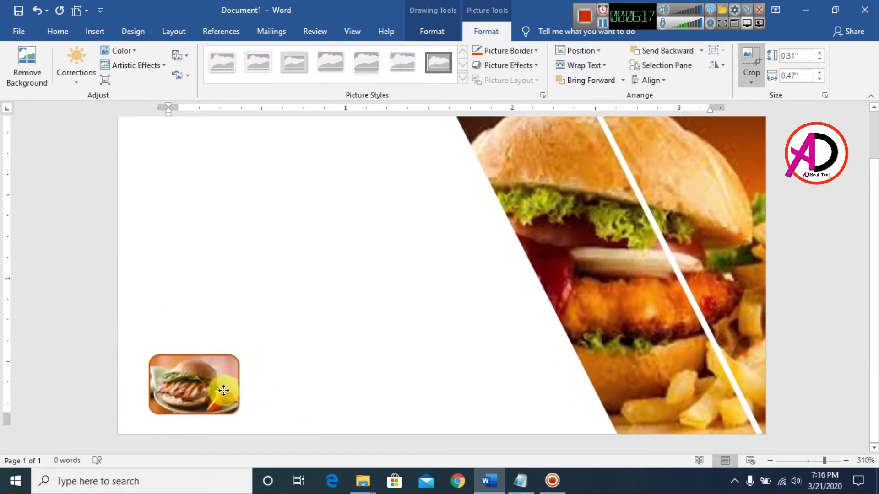
{"action": "left_click", "coordinate": [196, 387]}
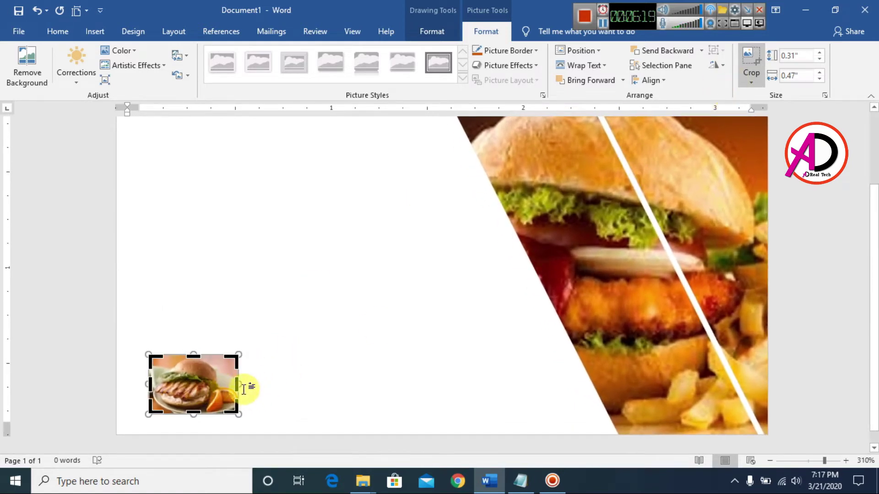
{"action": "mouse_move", "coordinate": [241, 384]}
{"action": "left_mouse_down"}
{"action": "mouse_move", "coordinate": [298, 375]}
{"action": "mouse_move", "coordinate": [225, 377]}
{"action": "mouse_move", "coordinate": [257, 379]}
{"action": "mouse_move", "coordinate": [245, 387]}
{"action": "left_mouse_up"}
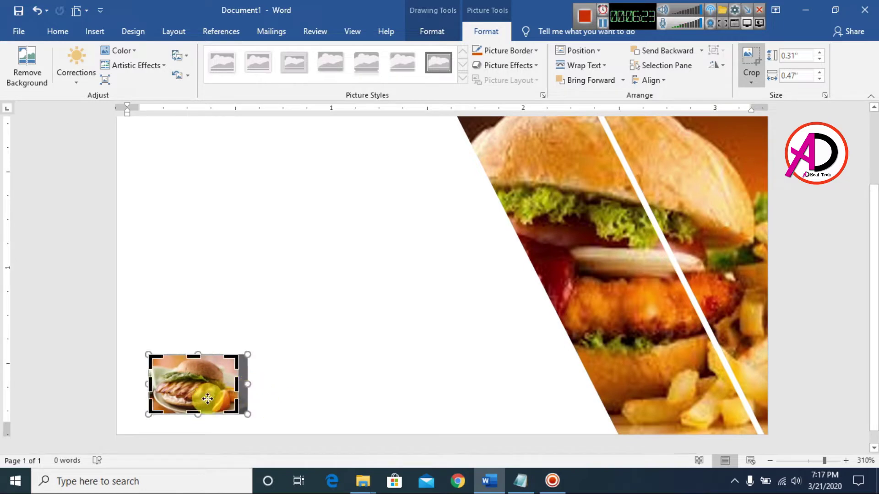
{"action": "left_click", "coordinate": [312, 389]}
{"action": "scroll", "coordinate": [275, 392], "scroll_direction": "down", "scroll_amount": 1}
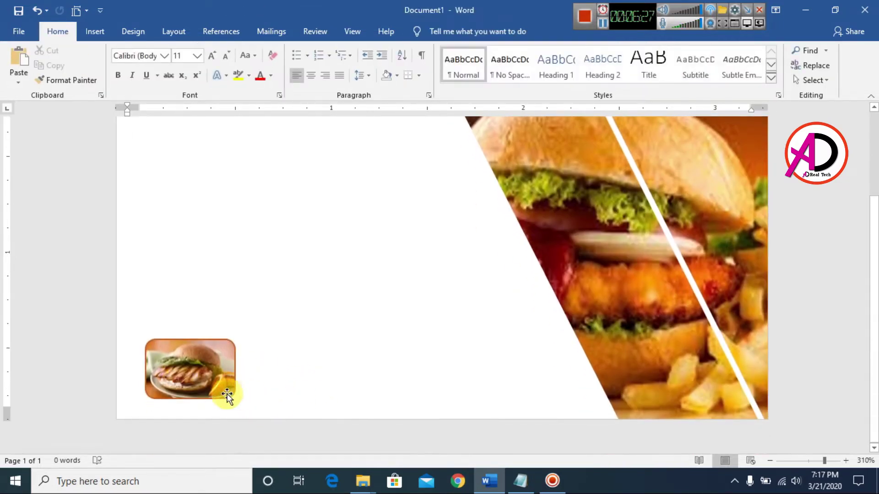
{"action": "left_click", "coordinate": [235, 395]}
{"action": "scroll", "coordinate": [293, 388], "scroll_direction": "down", "scroll_amount": 3}
{"action": "scroll", "coordinate": [308, 388], "scroll_direction": "down", "scroll_amount": 6}
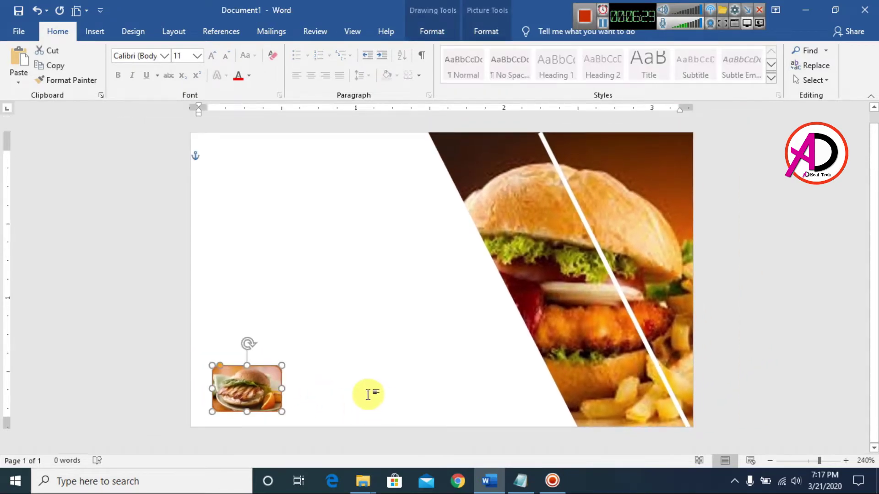
{"action": "left_click", "coordinate": [374, 396]}
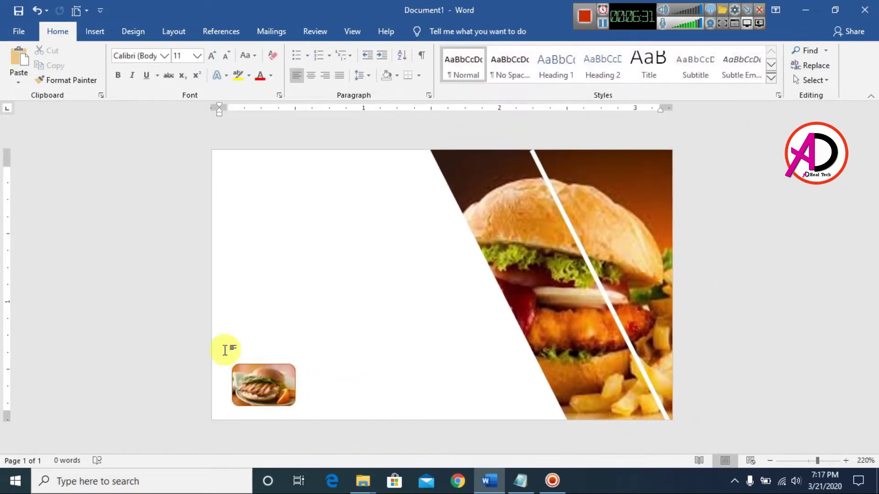
Step: Copy the burger thumbnail twice to form a row of three along the card's bottom
{"action": "left_click", "coordinate": [290, 392]}
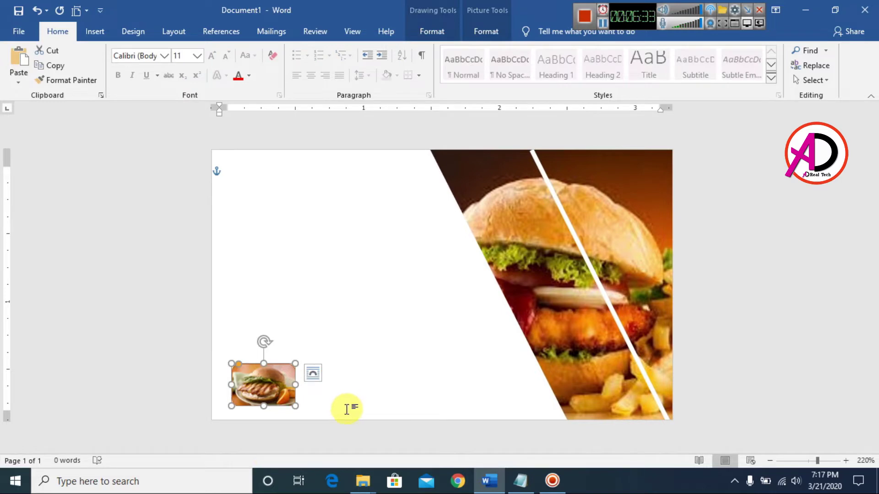
{"action": "left_click", "coordinate": [312, 373]}
{"action": "left_click", "coordinate": [270, 290]}
{"action": "left_click", "coordinate": [276, 383]}
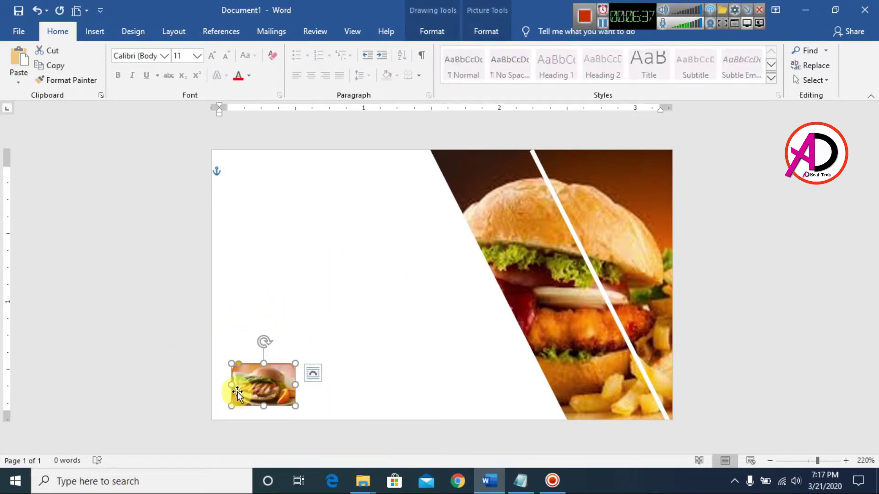
{"action": "left_click_drag", "start_coordinate": [241, 397], "coordinate": [428, 375]}
{"action": "left_click", "coordinate": [487, 381]}
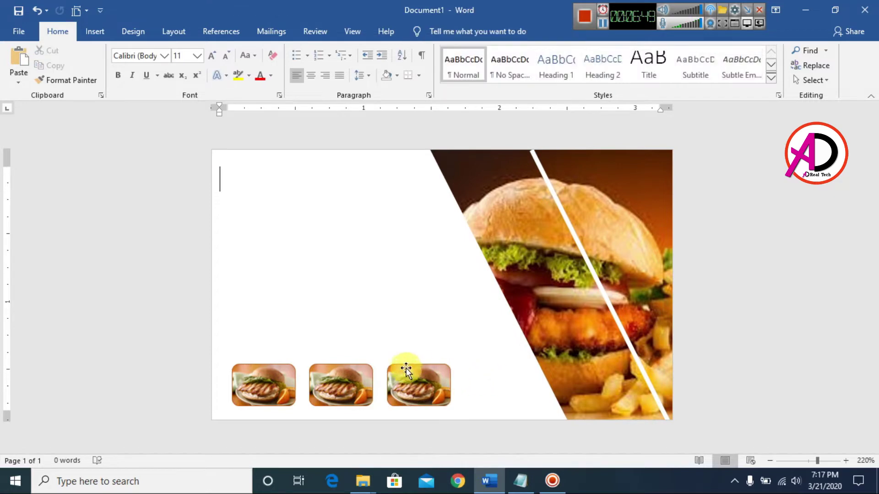
Step: Fill the middle thumbnail with the grilled sandwich photo from file
{"action": "left_click", "coordinate": [345, 387]}
{"action": "left_click", "coordinate": [432, 31]}
{"action": "left_click", "coordinate": [290, 53]}
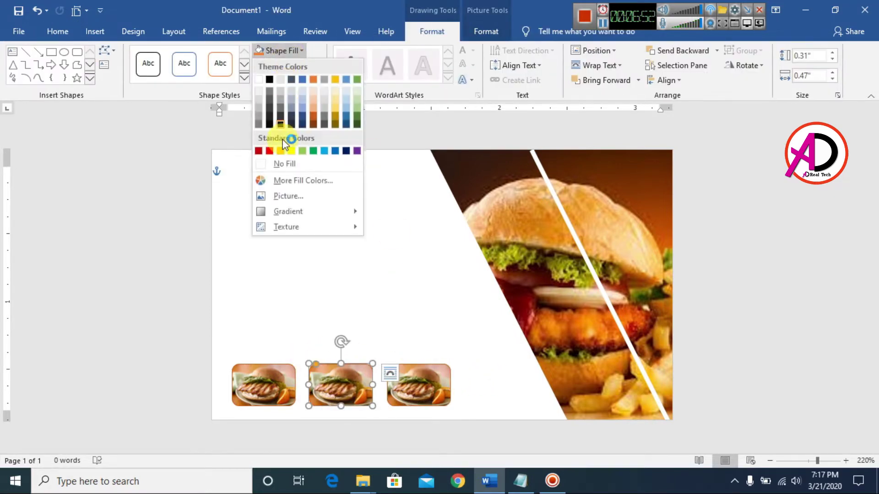
{"action": "left_click", "coordinate": [288, 197]}
{"action": "left_click", "coordinate": [373, 176]}
{"action": "left_click", "coordinate": [427, 124]}
{"action": "left_click", "coordinate": [702, 388]}
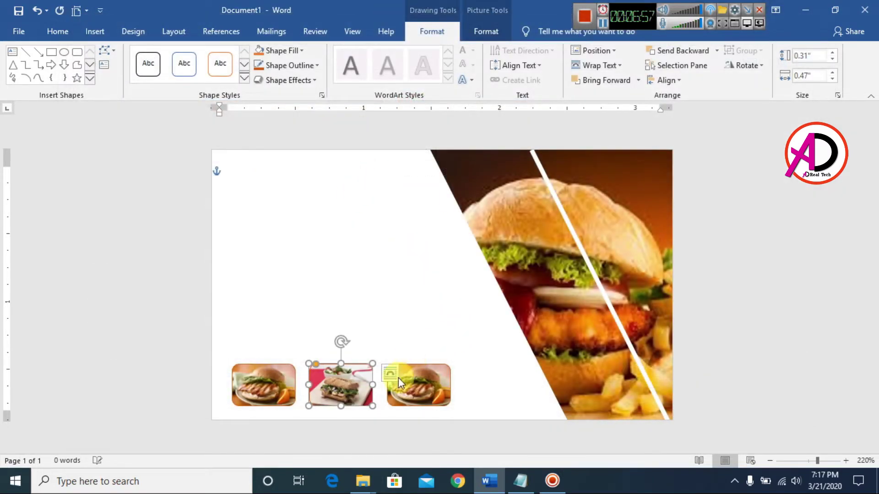
{"action": "left_click", "coordinate": [504, 385]}
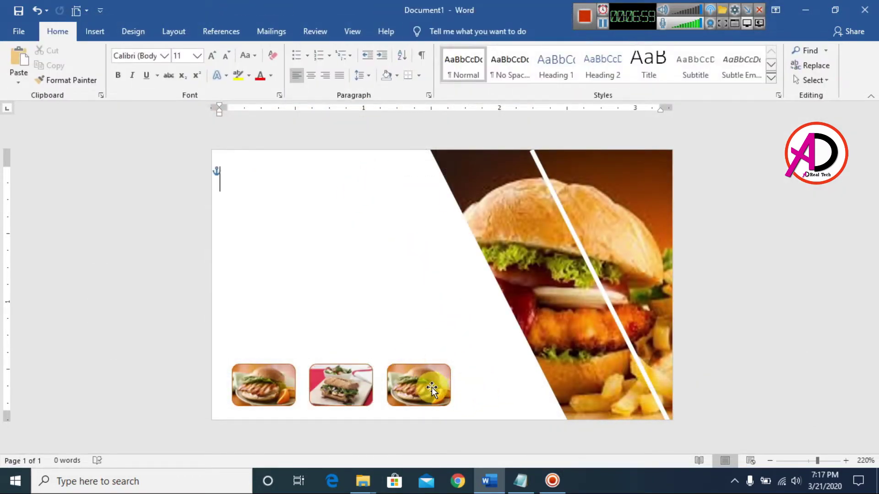
Step: Fill the third thumbnail with the chicken club sandwich photo from file
{"action": "left_click", "coordinate": [433, 388]}
{"action": "left_click", "coordinate": [294, 50]}
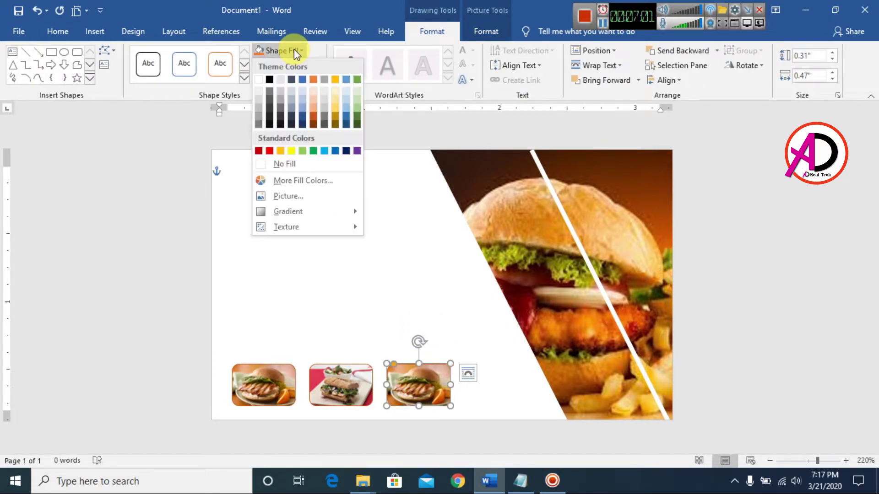
{"action": "left_click", "coordinate": [289, 197]}
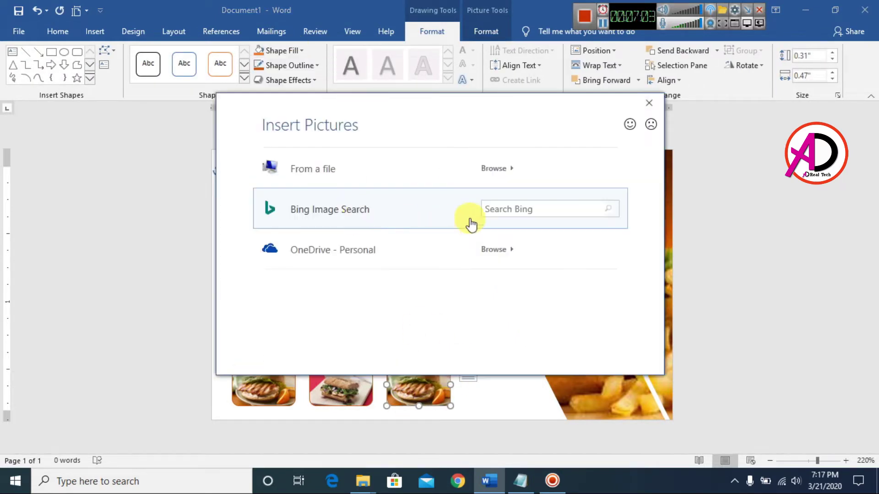
{"action": "left_click", "coordinate": [377, 178]}
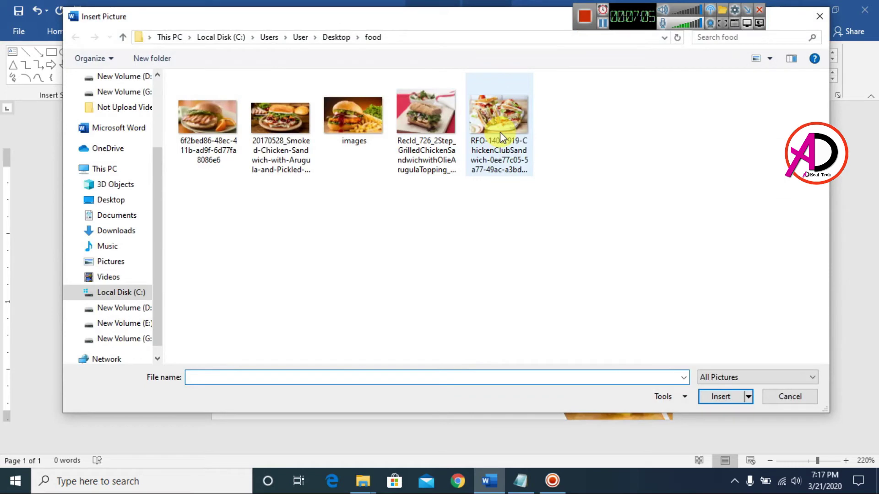
{"action": "left_click", "coordinate": [500, 132]}
{"action": "left_click", "coordinate": [721, 397]}
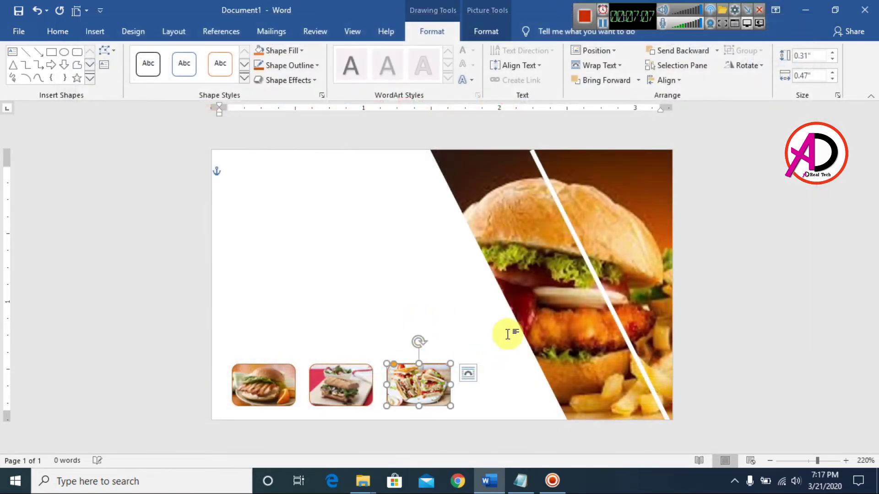
{"action": "left_click", "coordinate": [442, 320]}
{"action": "scroll", "coordinate": [440, 322], "scroll_direction": "up", "scroll_amount": 4}
{"action": "scroll", "coordinate": [442, 328], "scroll_direction": "down", "scroll_amount": 10}
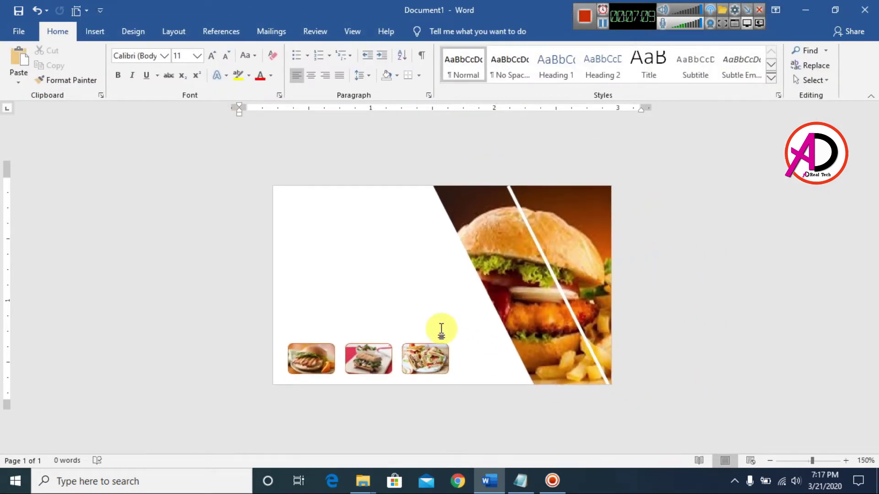
{"action": "scroll", "coordinate": [442, 329], "scroll_direction": "up", "scroll_amount": 6}
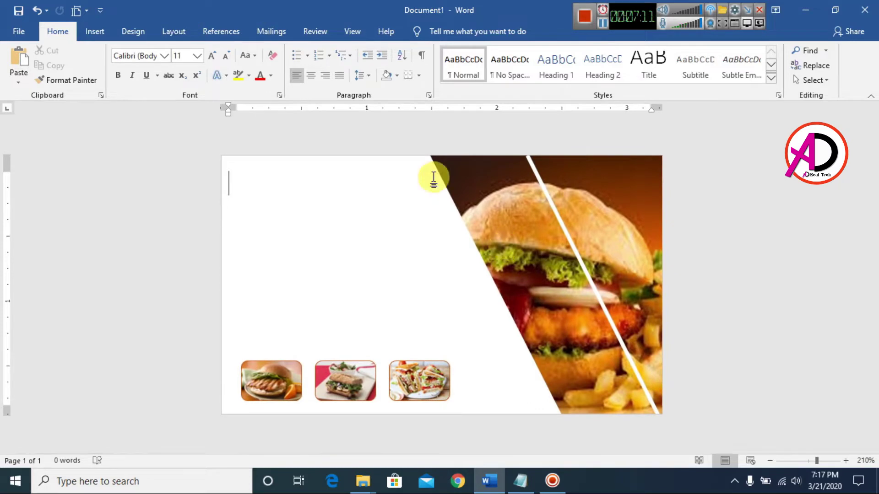
{"action": "key", "text": "ctrl+b"}
Step: Insert a first-style WordArt box inside the card's upper-left and delete its placeholder text
{"action": "left_click", "coordinate": [287, 292]}
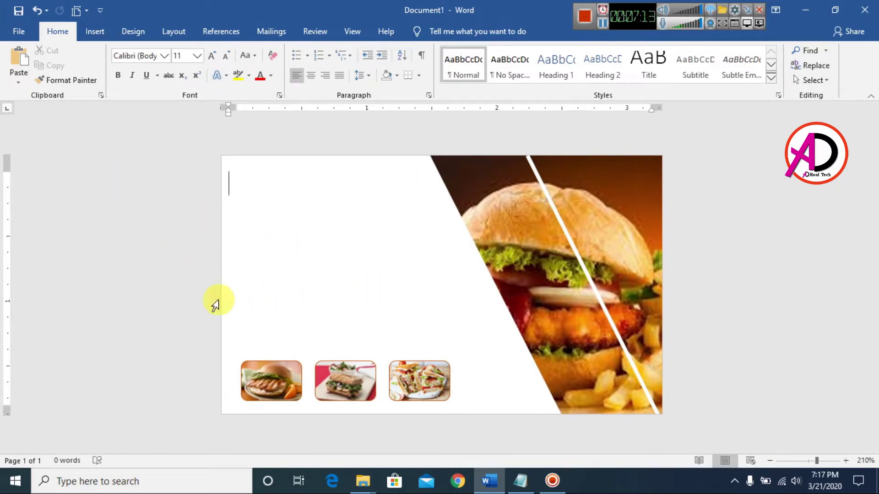
{"action": "left_click", "coordinate": [95, 31]}
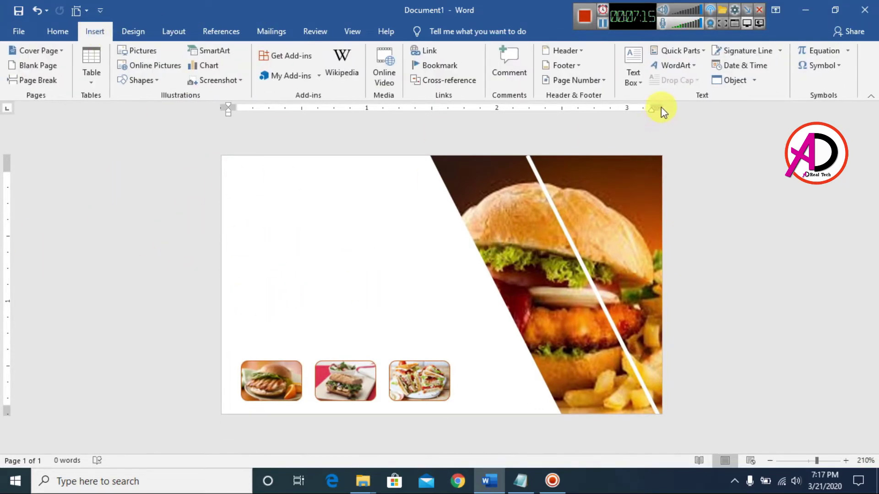
{"action": "left_click", "coordinate": [682, 69]}
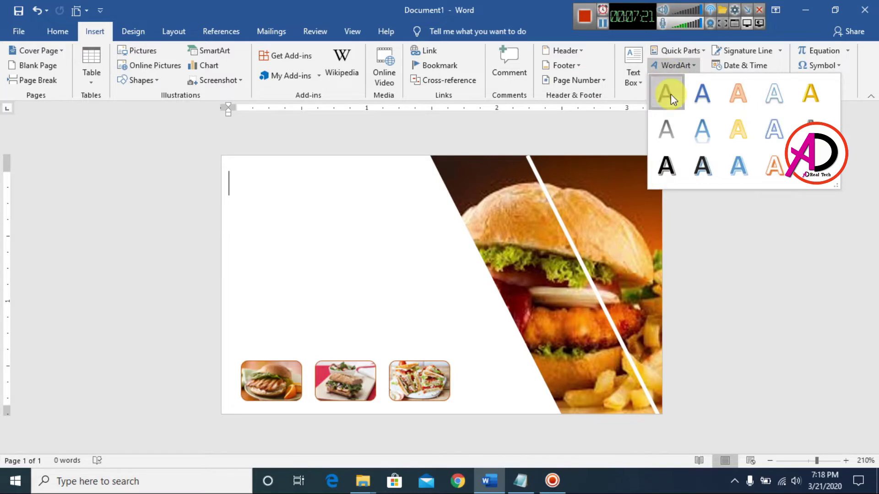
{"action": "left_click", "coordinate": [671, 95]}
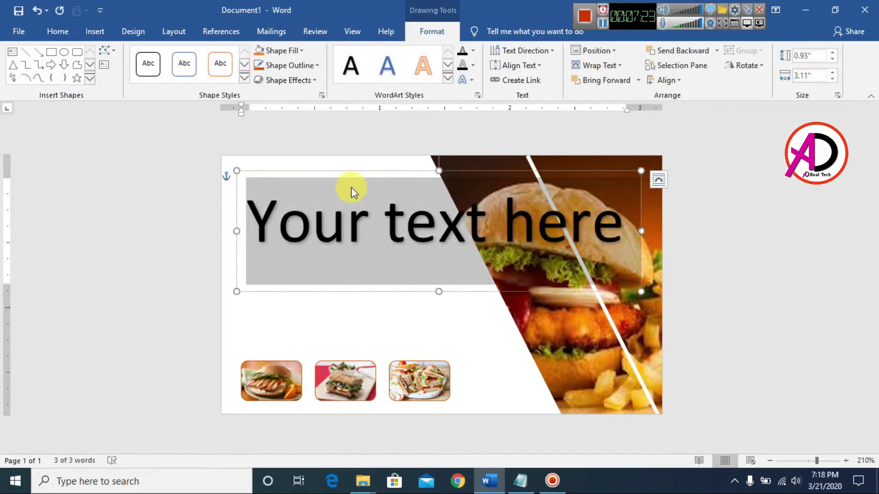
{"action": "left_click_drag", "start_coordinate": [352, 170], "coordinate": [385, 176]}
{"action": "mouse_move", "coordinate": [407, 227]}
{"action": "left_mouse_down"}
{"action": "mouse_move", "coordinate": [364, 222]}
{"action": "mouse_move", "coordinate": [406, 226]}
{"action": "left_mouse_up"}
{"action": "triple_click", "coordinate": [429, 230]}
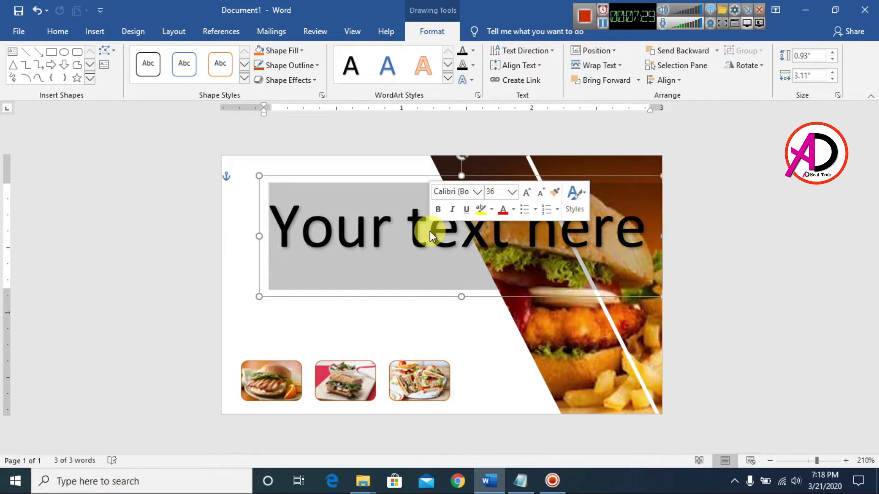
{"action": "key", "text": "Delete"}
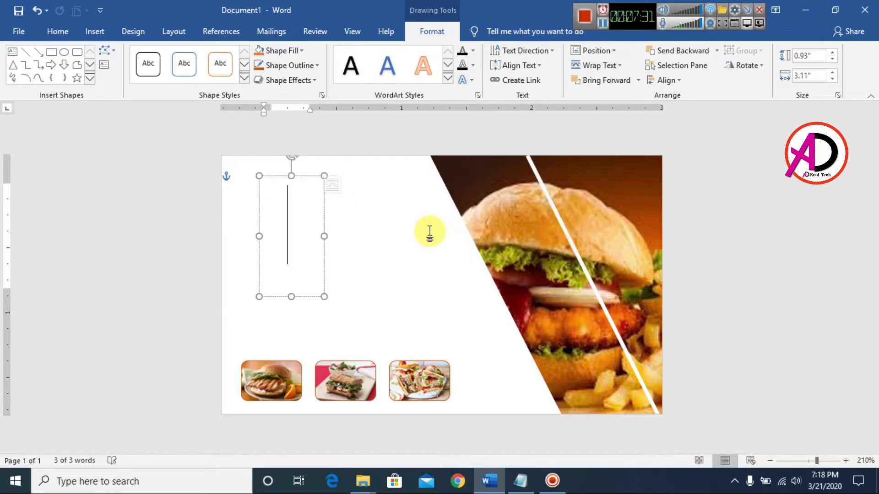
{"action": "left_click", "coordinate": [521, 481]}
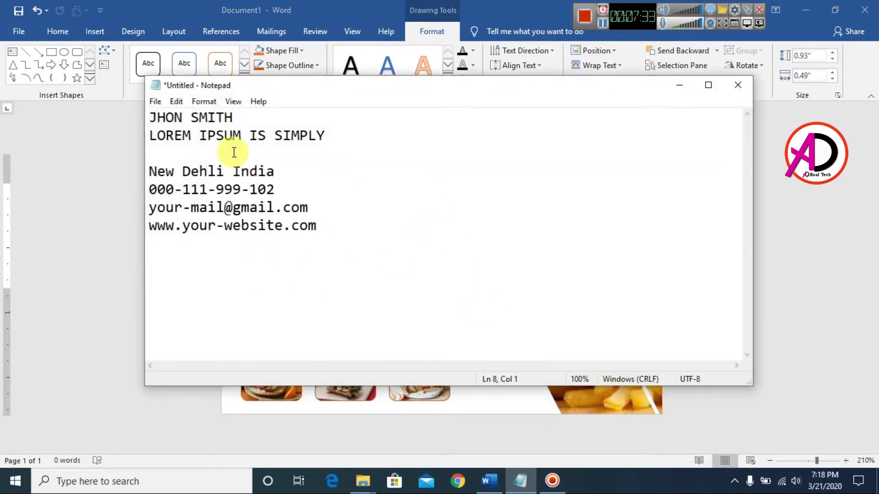
Step: Copy the cardholder's name from Notepad and paste it into the empty WordArt box
{"action": "left_click_drag", "start_coordinate": [155, 122], "coordinate": [221, 115]}
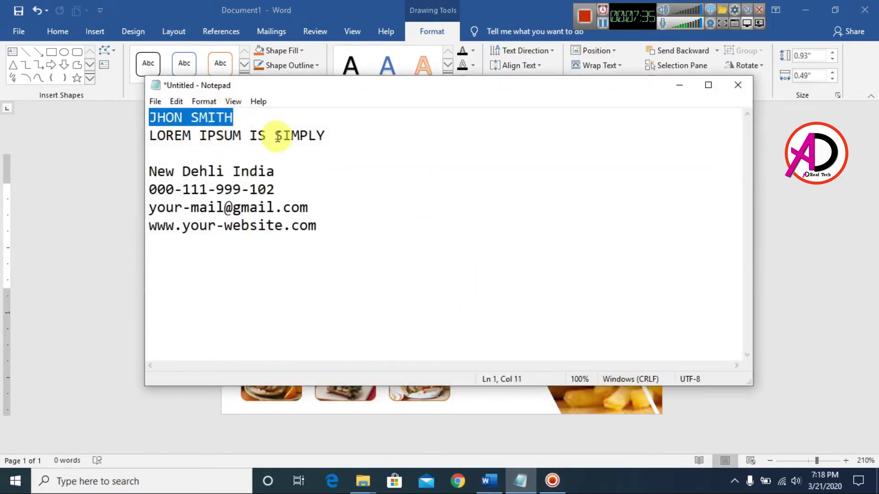
{"action": "left_click", "coordinate": [313, 242]}
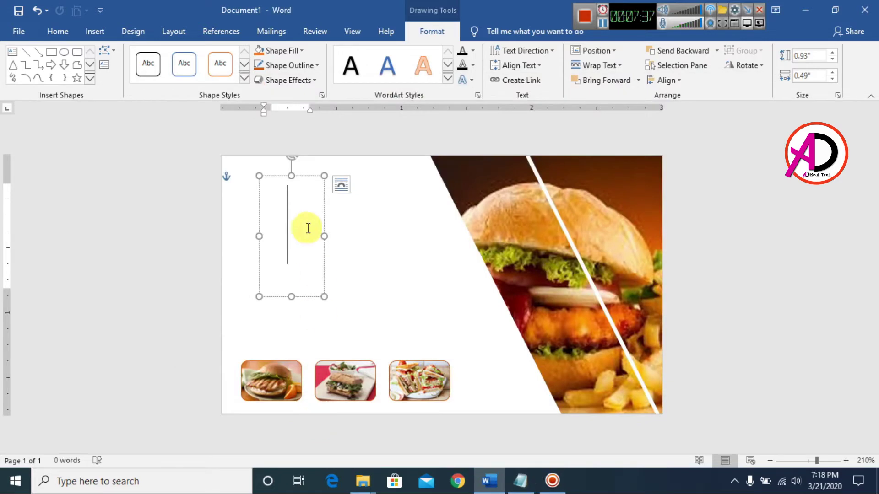
{"action": "type", "text": "JHON SMITH"}
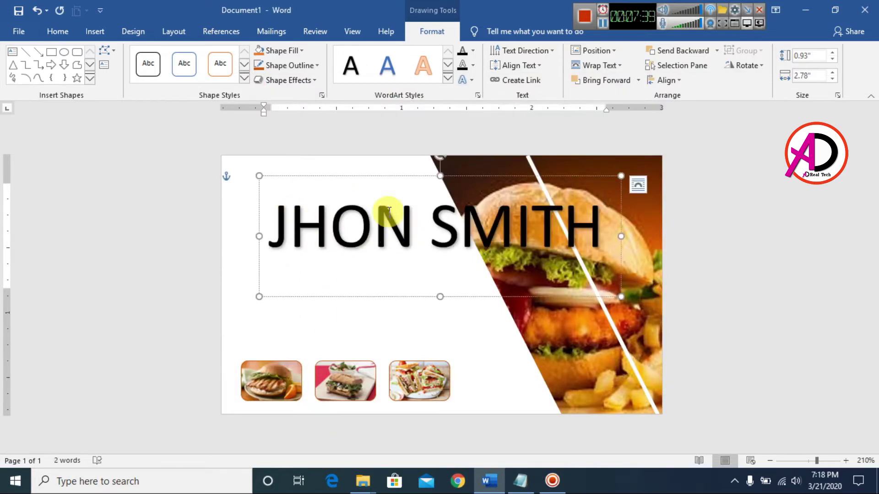
{"action": "key", "text": "ctrl+a"}
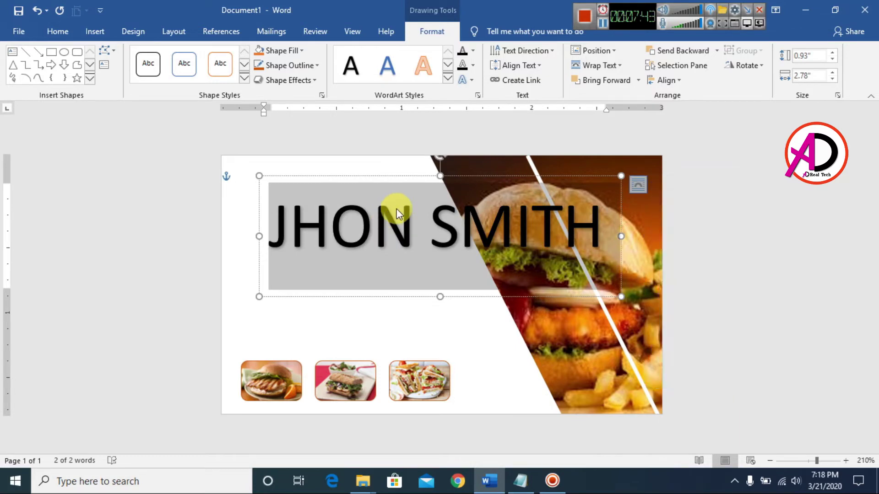
Step: Reduce the name's font size from 36 pt to 10 pt
{"action": "left_click", "coordinate": [430, 251]}
{"action": "triple_click", "coordinate": [429, 232]}
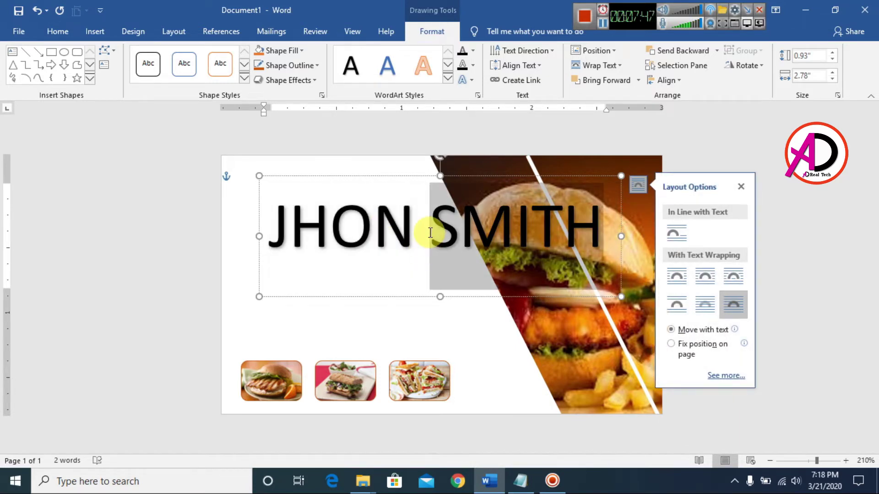
{"action": "left_click", "coordinate": [58, 31]}
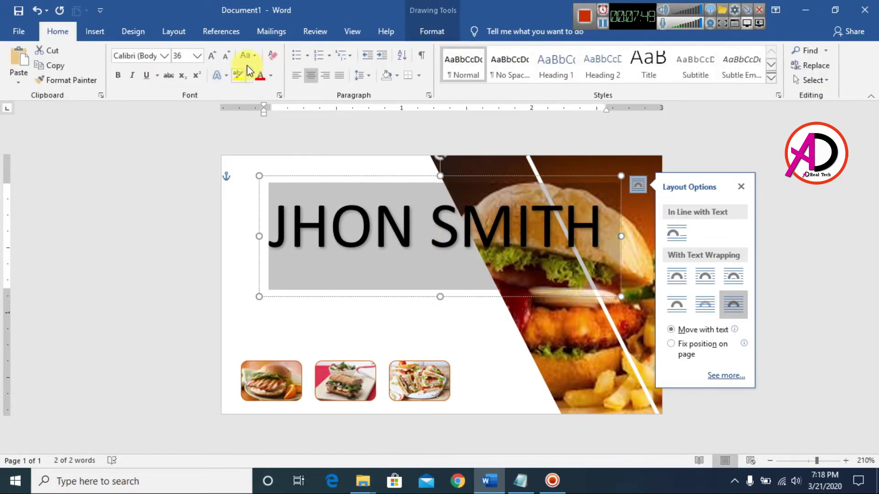
{"action": "left_click", "coordinate": [227, 56]}
{"action": "left_click", "coordinate": [227, 56]}
{"action": "left_click", "coordinate": [227, 56]}
{"action": "left_click", "coordinate": [226, 56]}
{"action": "left_click", "coordinate": [226, 55]}
{"action": "left_click", "coordinate": [226, 55]}
{"action": "left_click", "coordinate": [226, 55]}
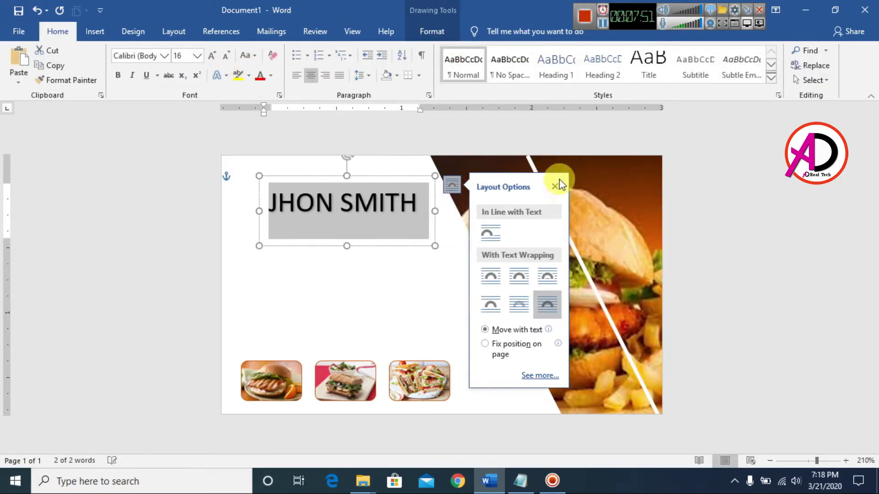
{"action": "left_click", "coordinate": [558, 187]}
{"action": "left_click", "coordinate": [226, 56]}
{"action": "left_click", "coordinate": [227, 55]}
{"action": "left_click", "coordinate": [226, 56]}
{"action": "left_click", "coordinate": [227, 56]}
{"action": "left_click", "coordinate": [322, 220]}
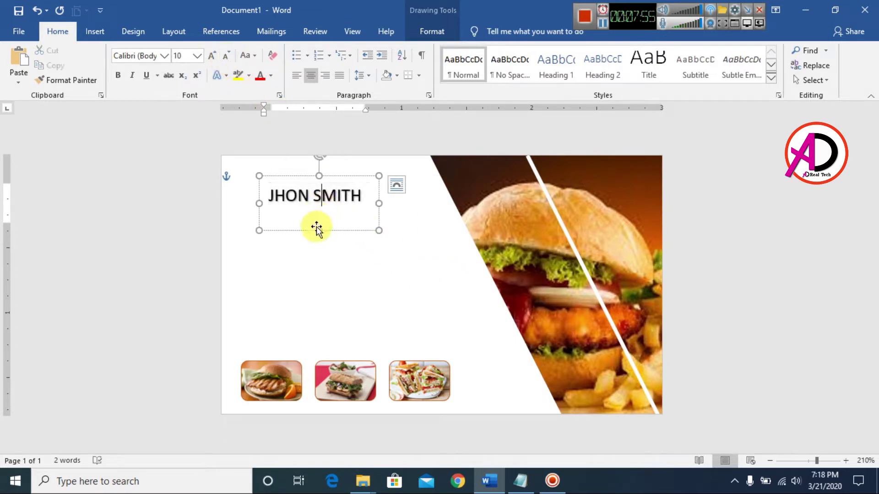
Step: Tighten the name box, place it in the card's top-left corner, and apply Eras Medium ITC
{"action": "left_click_drag", "start_coordinate": [318, 223], "coordinate": [319, 214]}
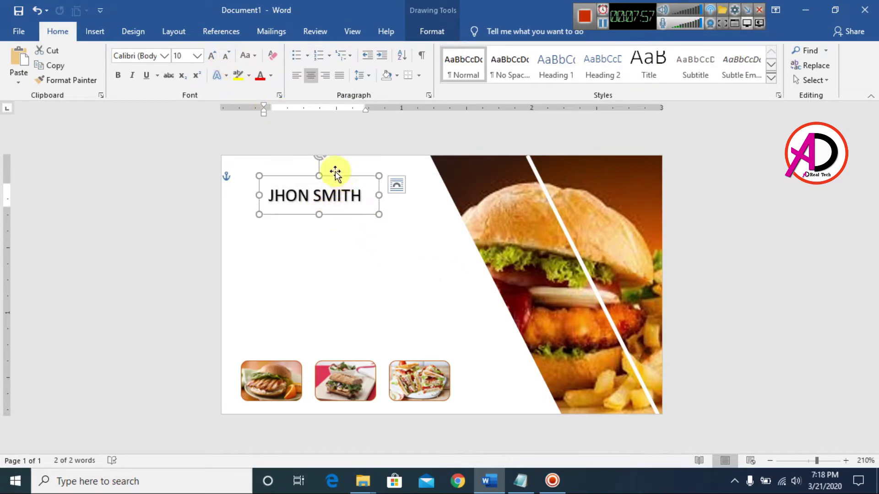
{"action": "left_click_drag", "start_coordinate": [339, 176], "coordinate": [313, 159]}
{"action": "triple_click", "coordinate": [306, 178]}
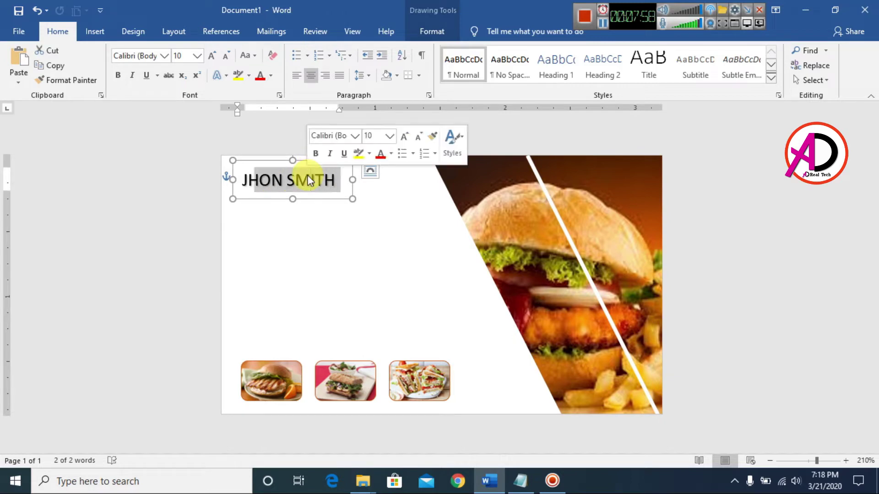
{"action": "left_click", "coordinate": [163, 56]}
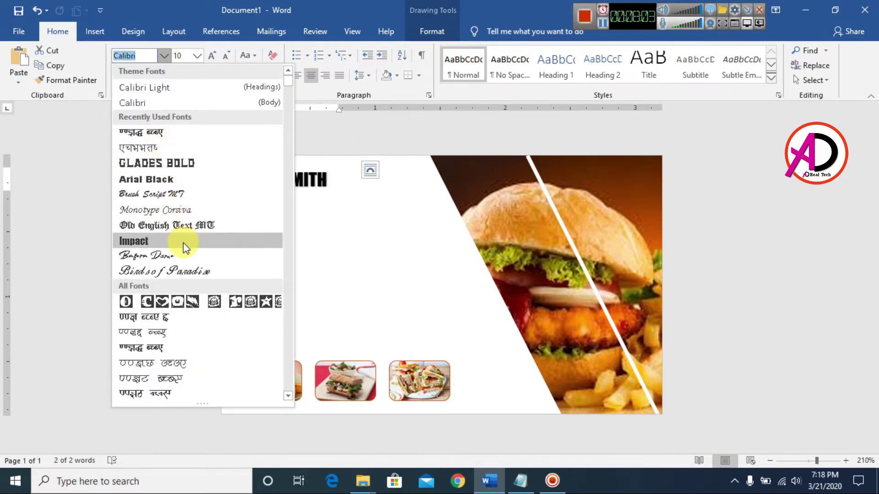
{"action": "scroll", "coordinate": [183, 250], "scroll_direction": "down", "scroll_amount": 4}
{"action": "scroll", "coordinate": [185, 208], "scroll_direction": "down", "scroll_amount": 15}
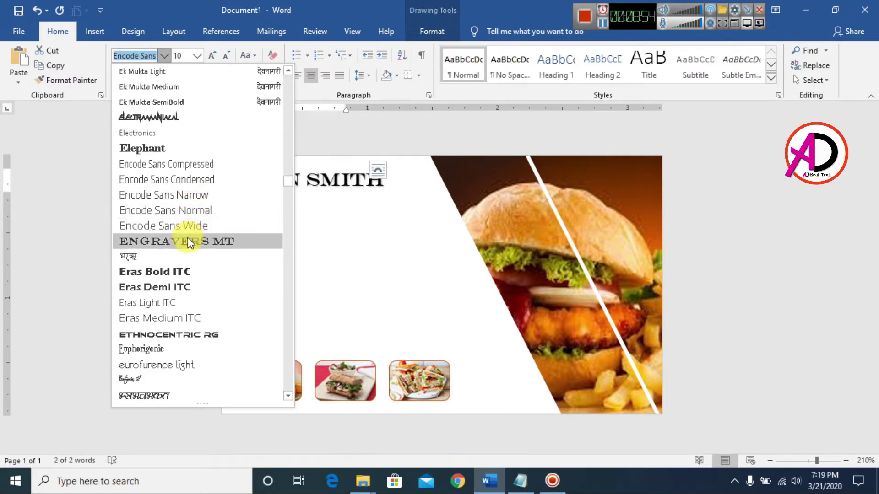
{"action": "scroll", "coordinate": [189, 243], "scroll_direction": "down", "scroll_amount": 2}
{"action": "left_click", "coordinate": [171, 227]}
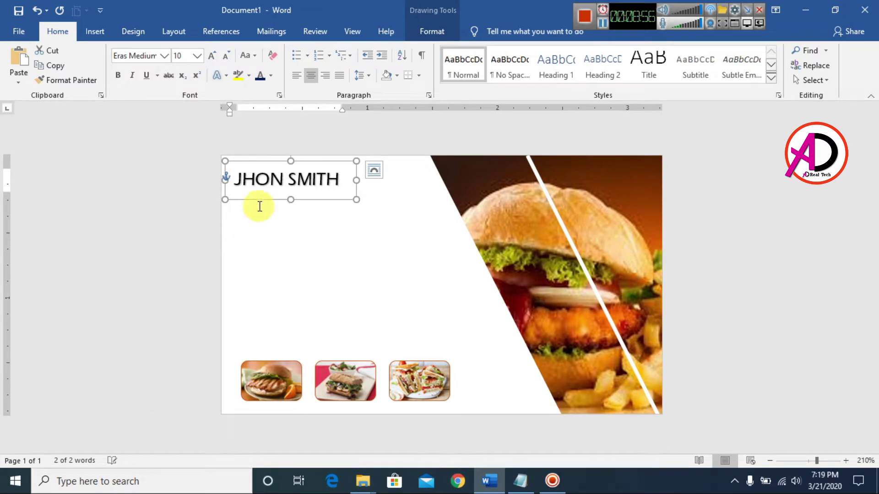
{"action": "left_click", "coordinate": [325, 160]}
{"action": "left_click", "coordinate": [370, 212]}
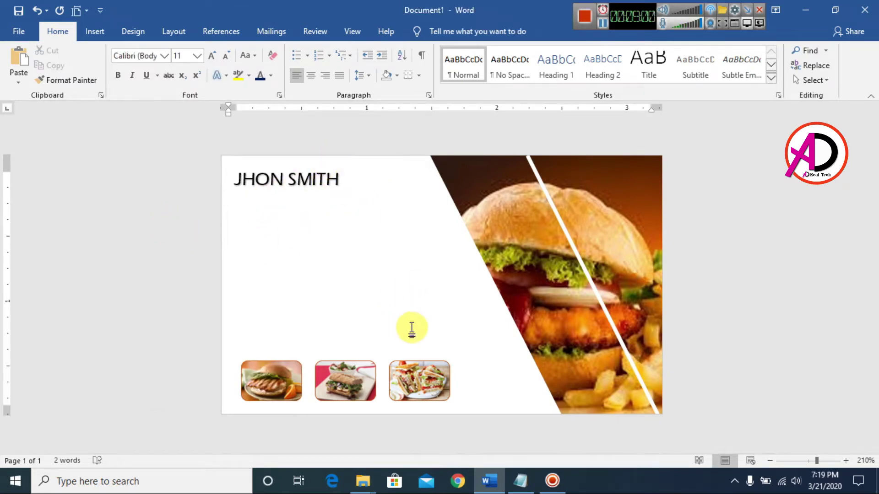
Step: Duplicate the name box below it and replace its text with 'LOREM IPSUM IS SIMPLY' from Notepad
{"action": "left_click", "coordinate": [289, 182]}
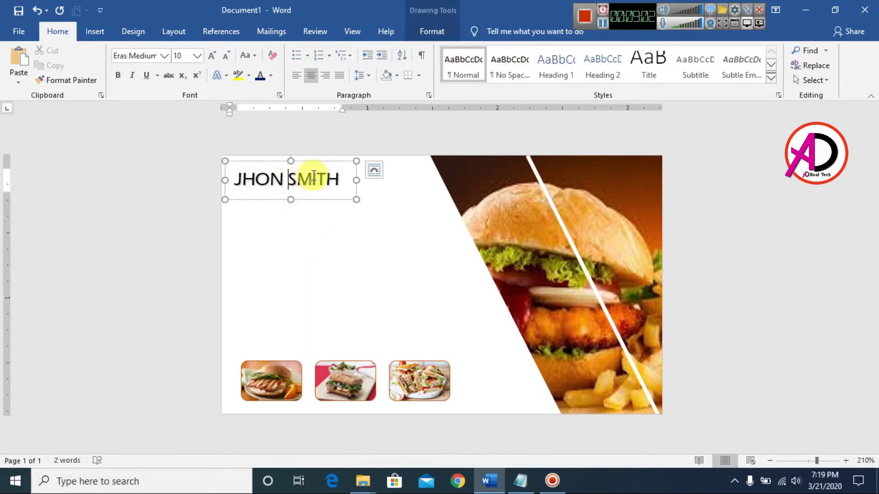
{"action": "left_click", "coordinate": [326, 164]}
{"action": "key", "text": "ctrl+d"}
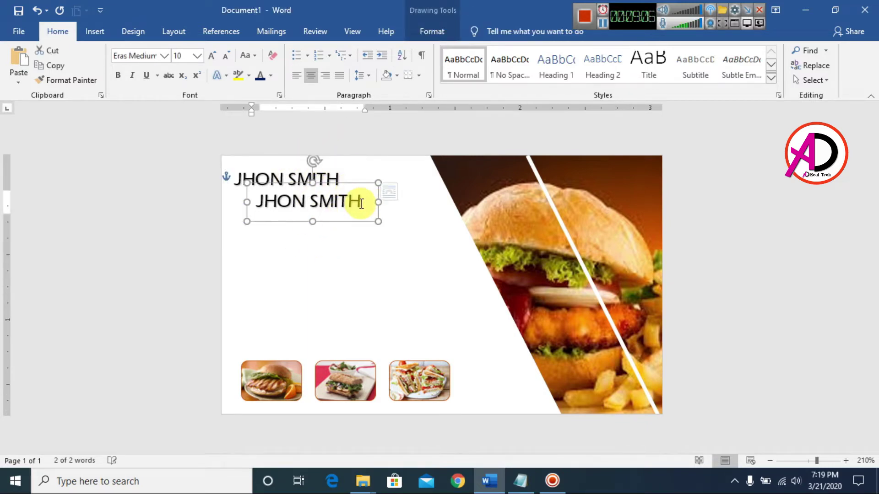
{"action": "left_click_drag", "start_coordinate": [356, 192], "coordinate": [240, 212]}
{"action": "left_click", "coordinate": [526, 483]}
{"action": "left_click_drag", "start_coordinate": [324, 135], "coordinate": [149, 137]}
{"action": "key", "text": "ctrl+c"}
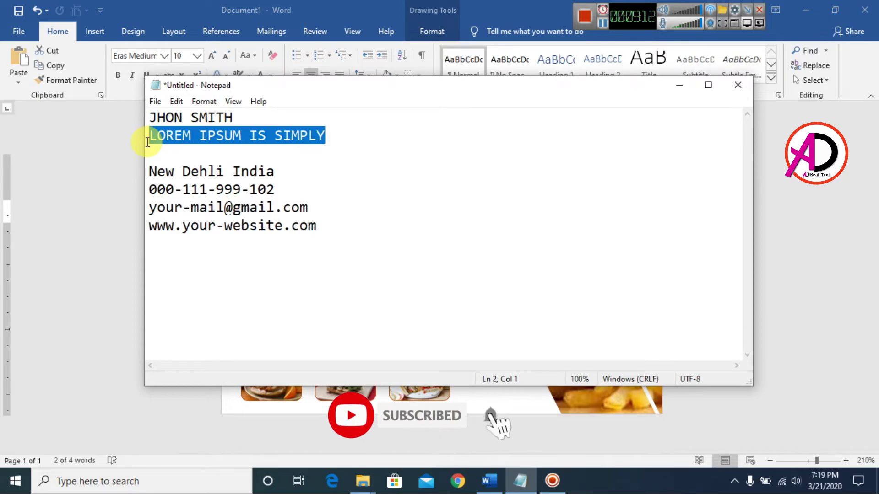
{"action": "key", "text": "alt+Tab"}
{"action": "key", "text": "ctrl+v"}
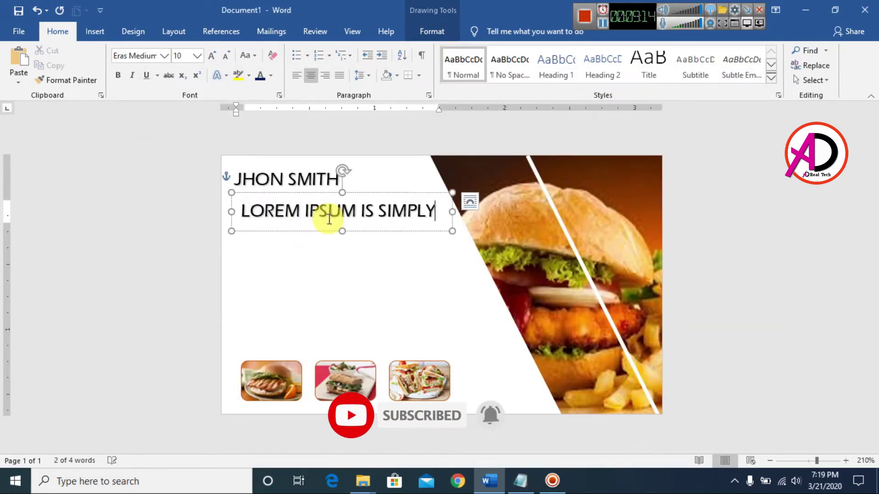
Step: Shrink the tagline to 6 pt and move it just under the name
{"action": "triple_click", "coordinate": [329, 213]}
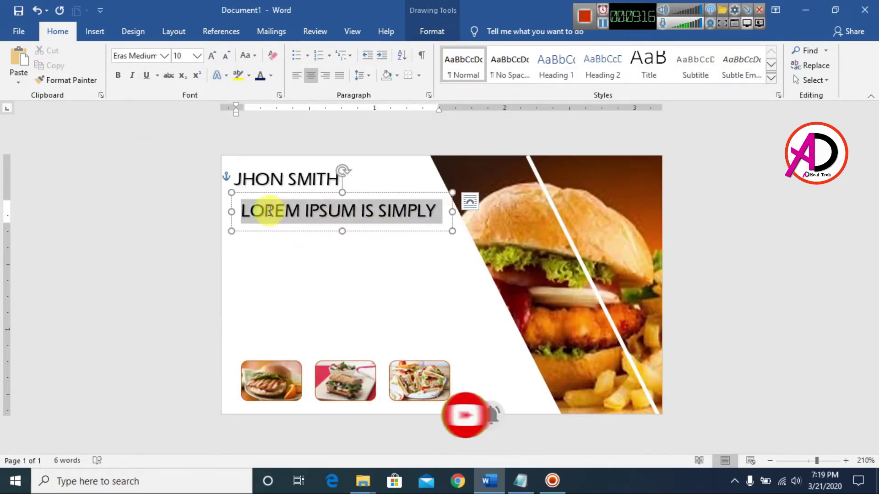
{"action": "left_click", "coordinate": [226, 55]}
{"action": "left_click", "coordinate": [226, 56]}
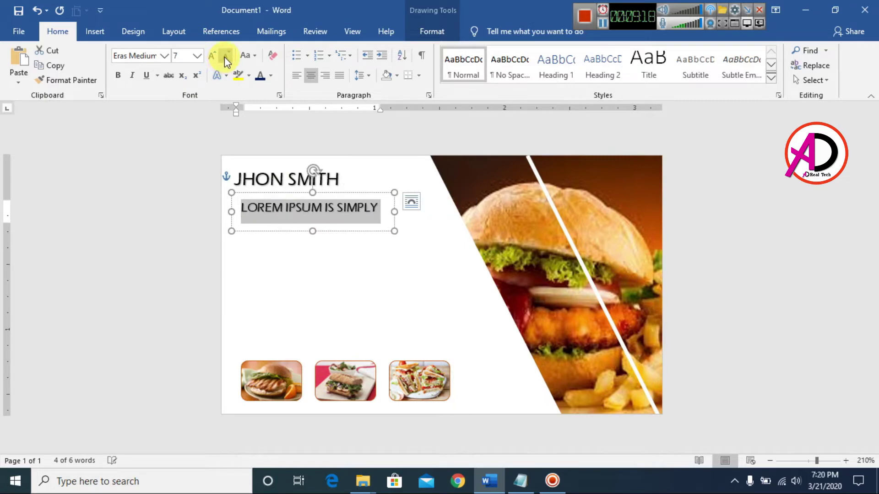
{"action": "left_click", "coordinate": [226, 55]}
{"action": "left_click", "coordinate": [225, 55]}
{"action": "mouse_move", "coordinate": [347, 192]}
{"action": "left_mouse_down"}
{"action": "mouse_move", "coordinate": [339, 180]}
{"action": "mouse_move", "coordinate": [357, 180]}
{"action": "left_mouse_up"}
{"action": "left_click", "coordinate": [297, 210]}
{"action": "left_click", "coordinate": [291, 177]}
{"action": "triple_click", "coordinate": [280, 170]}
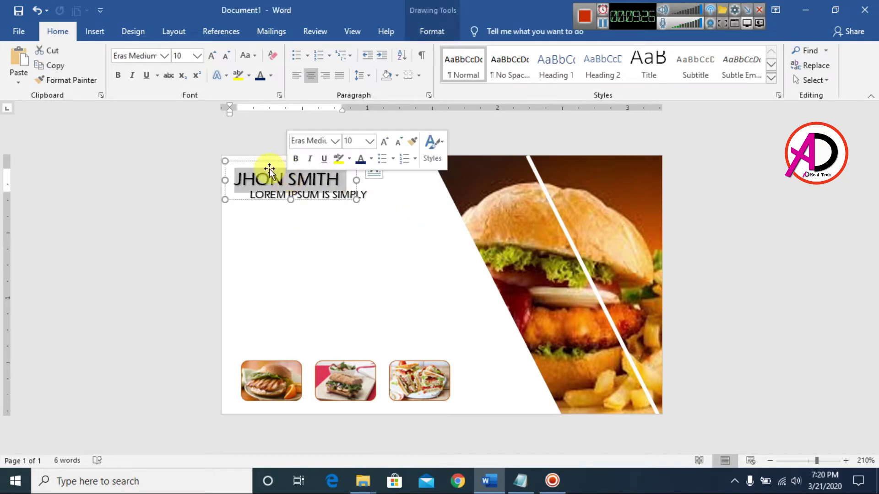
Step: Colour the name text dark blue using Text Fill's standard colours
{"action": "left_click", "coordinate": [435, 31]}
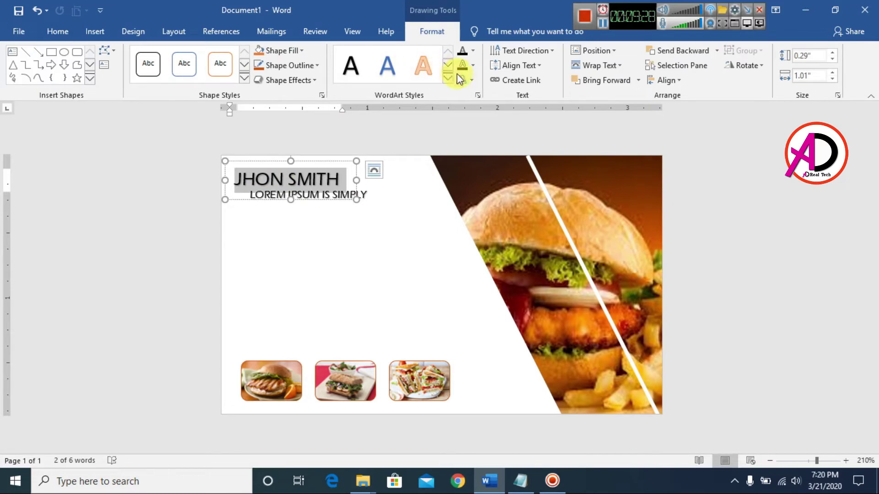
{"action": "left_click", "coordinate": [473, 51]}
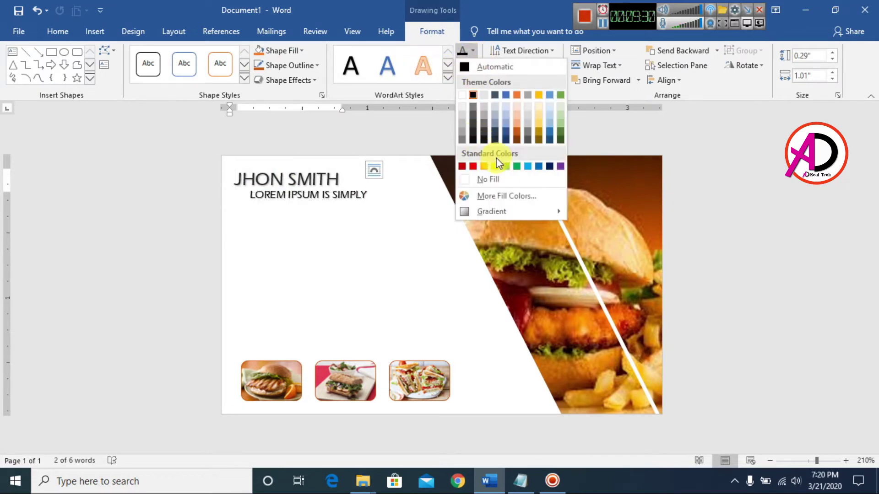
{"action": "left_click", "coordinate": [550, 166]}
{"action": "left_click", "coordinate": [366, 256]}
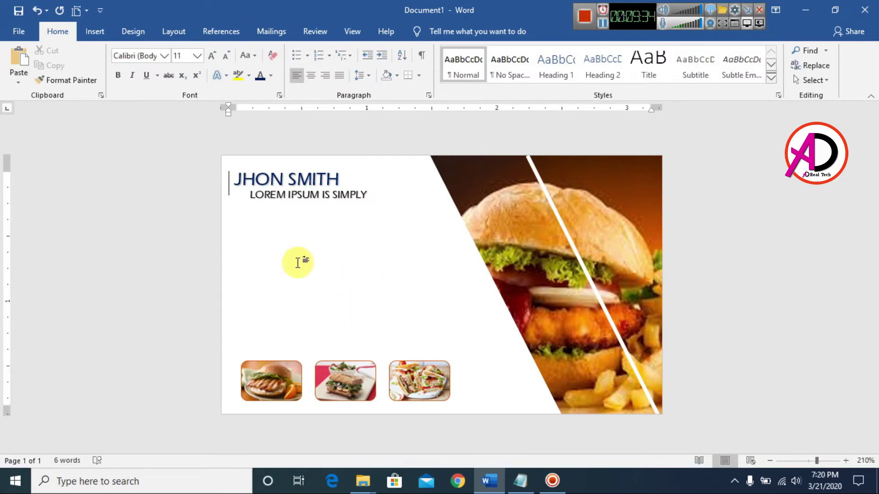
{"action": "left_click", "coordinate": [95, 31]}
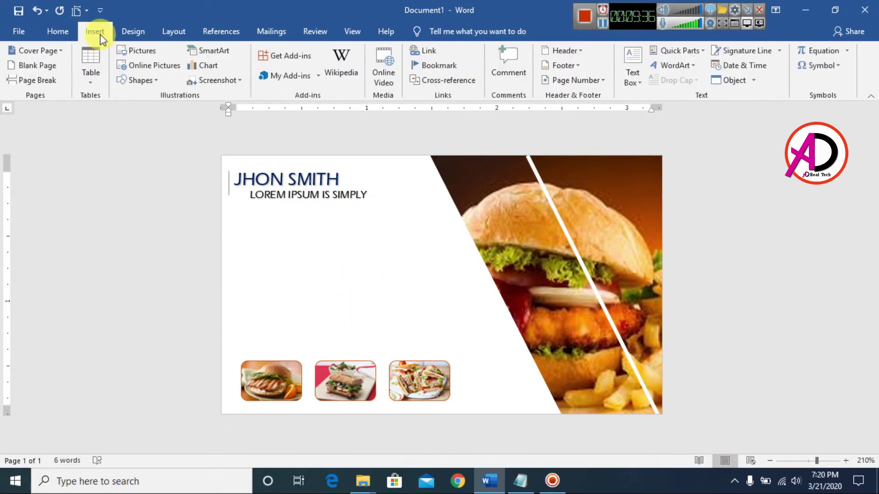
Step: Draw a tall rounded rectangle below the tagline and fill it standard blue
{"action": "left_click", "coordinate": [155, 81]}
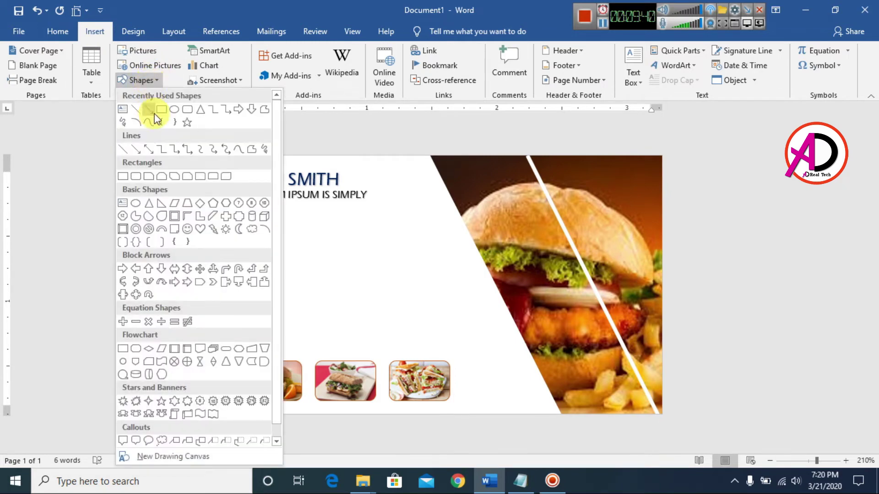
{"action": "left_click", "coordinate": [185, 118]}
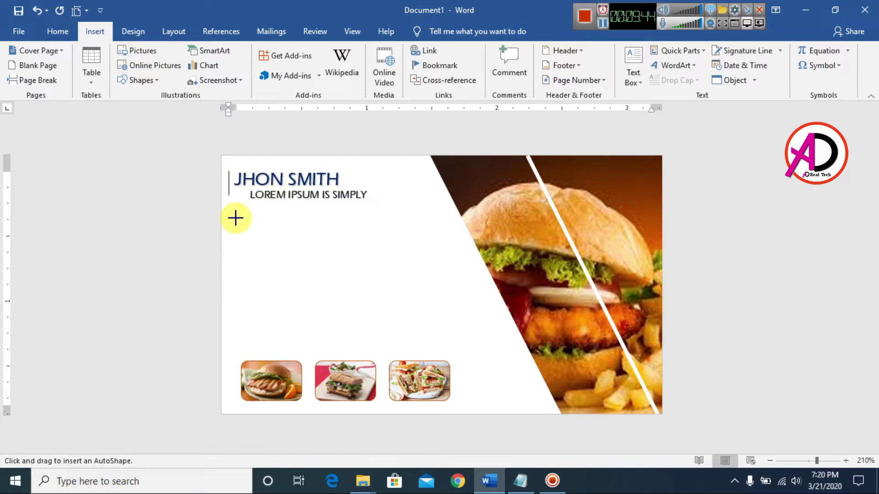
{"action": "left_click_drag", "start_coordinate": [234, 213], "coordinate": [255, 307]}
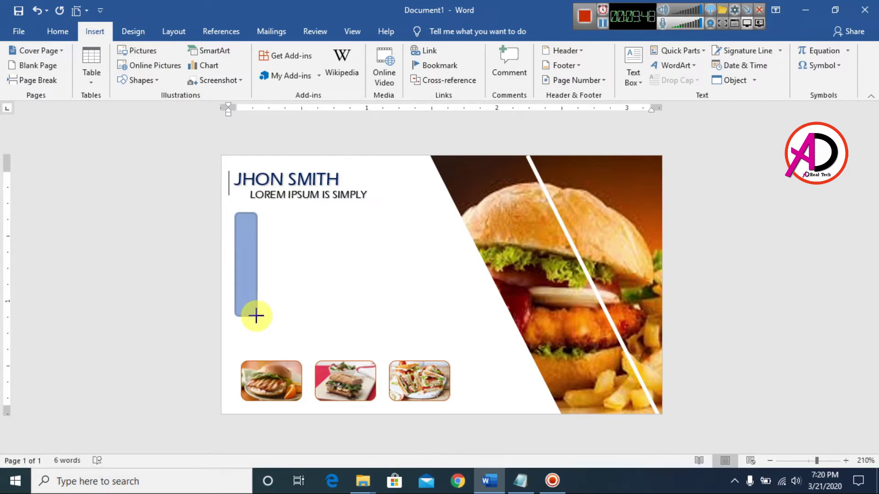
{"action": "left_click_drag", "start_coordinate": [257, 318], "coordinate": [257, 318]}
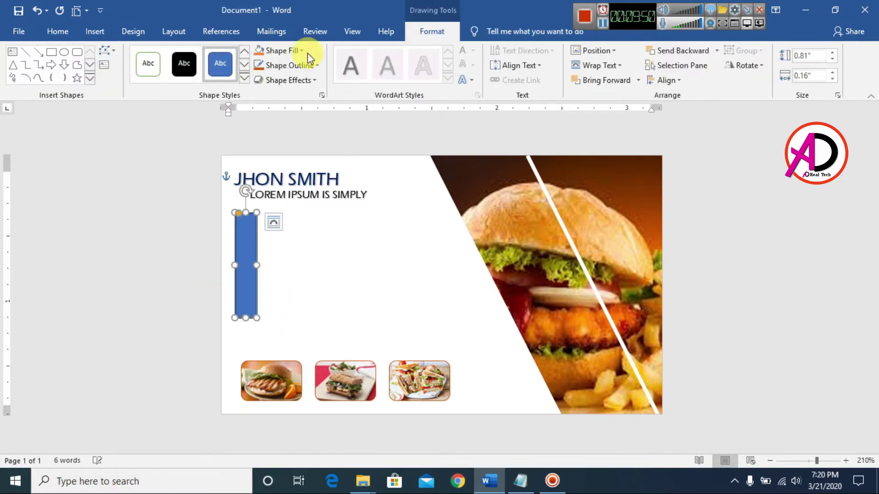
{"action": "left_click", "coordinate": [296, 52]}
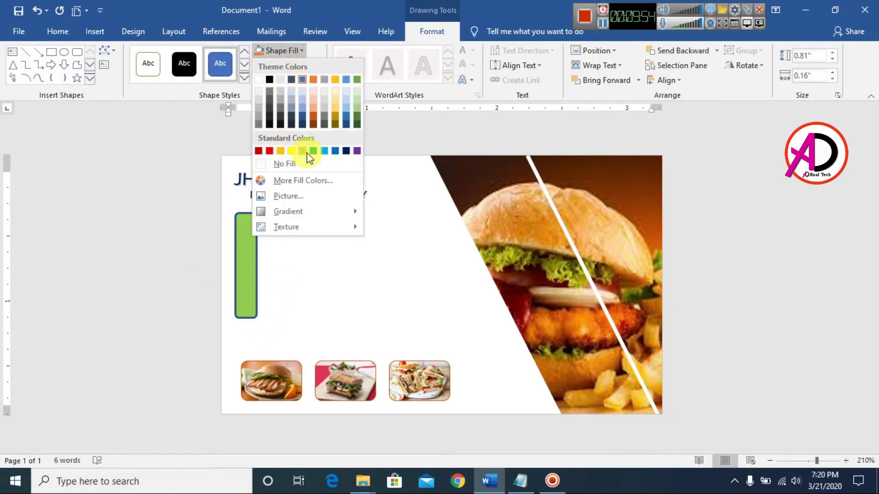
{"action": "left_click", "coordinate": [335, 150]}
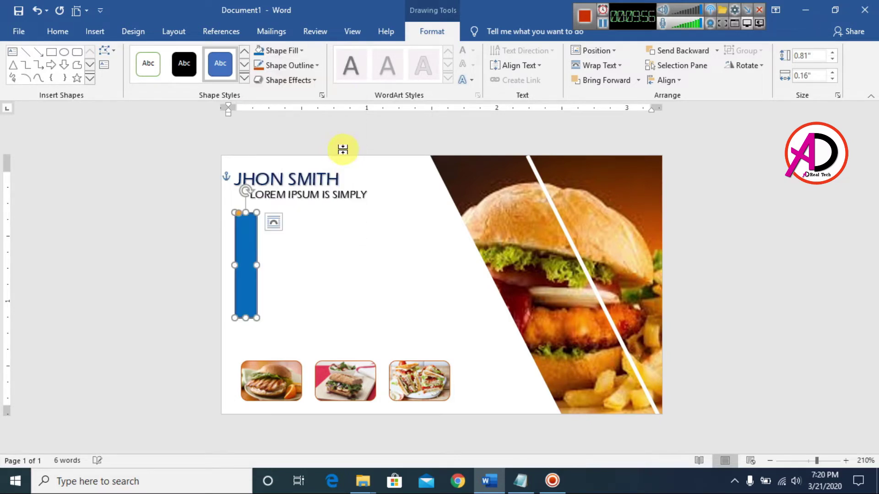
{"action": "left_click", "coordinate": [314, 65]}
{"action": "left_click", "coordinate": [330, 166]}
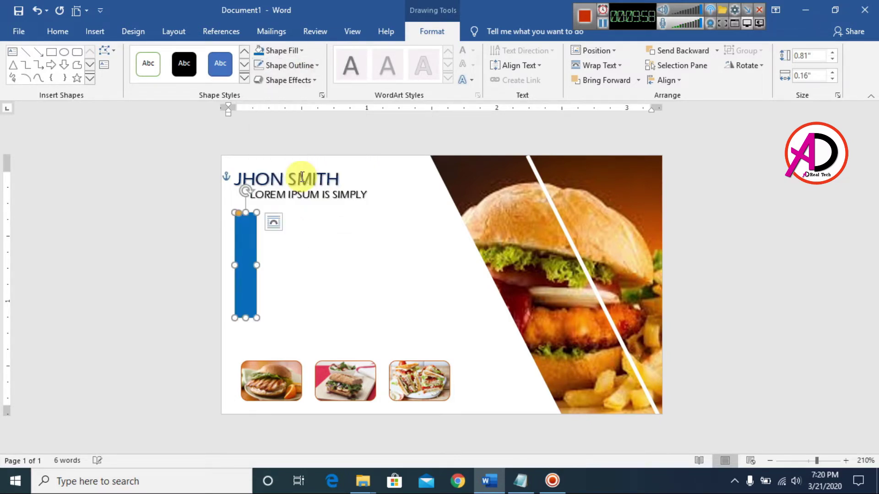
{"action": "left_click", "coordinate": [315, 259]}
Step: Make the blue bar narrower and shorter on the card's left side
{"action": "scroll", "coordinate": [323, 290], "scroll_direction": "up", "scroll_amount": 2}
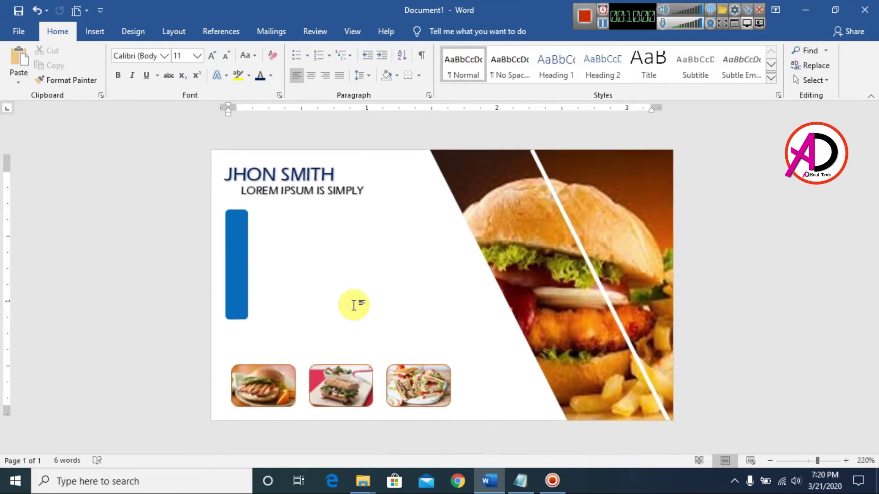
{"action": "scroll", "coordinate": [264, 275], "scroll_direction": "up", "scroll_amount": 1}
{"action": "left_click", "coordinate": [226, 284]}
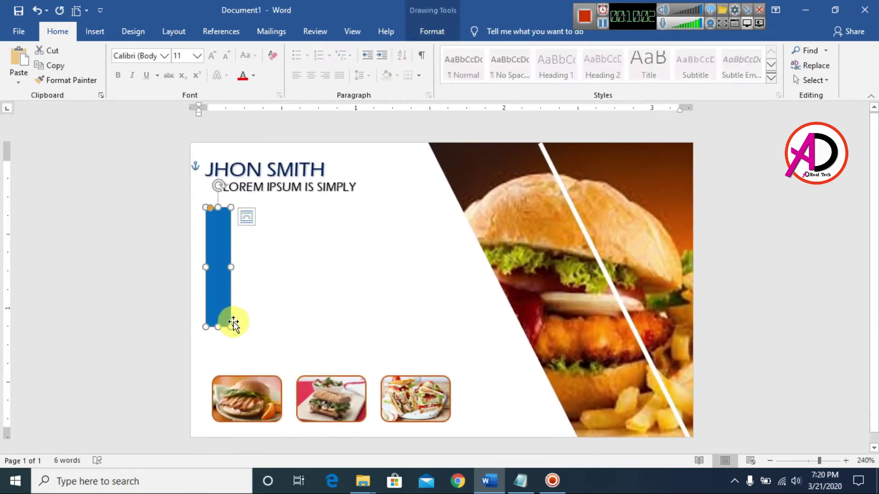
{"action": "left_click_drag", "start_coordinate": [231, 326], "coordinate": [226, 315]}
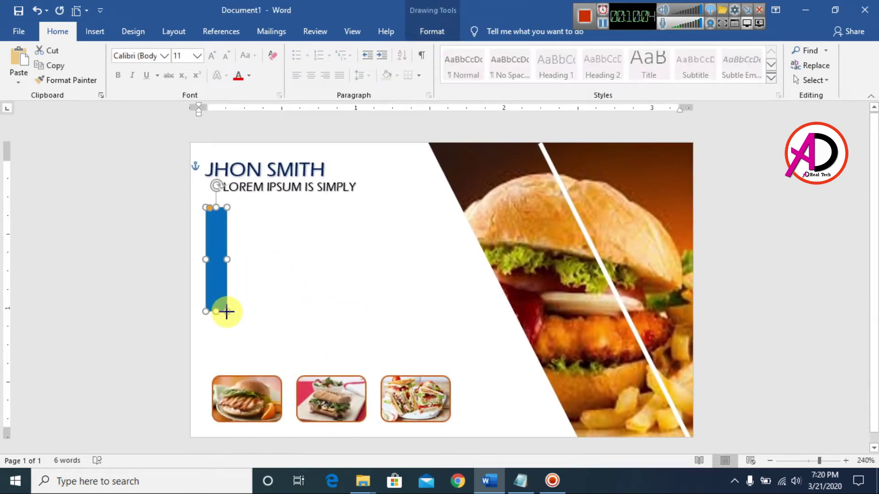
{"action": "left_click", "coordinate": [277, 298]}
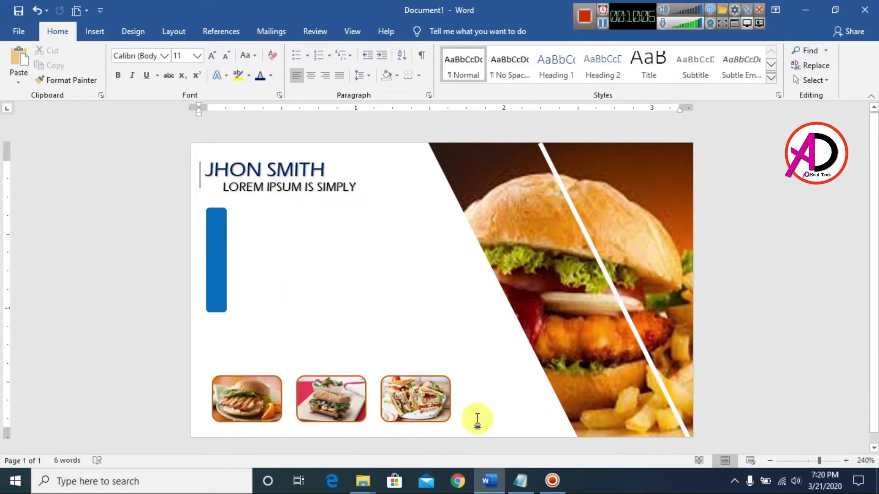
{"action": "left_click", "coordinate": [101, 32]}
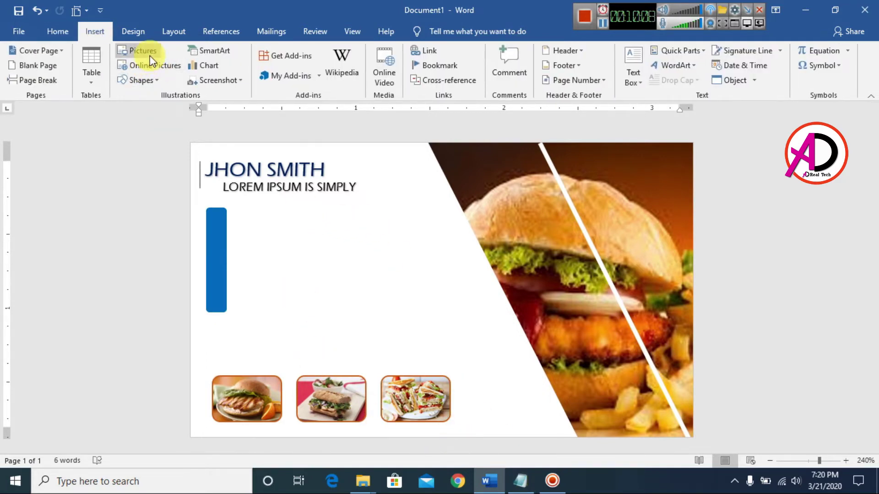
Step: Insert the home logo picture from the Desktop tools folder
{"action": "left_click", "coordinate": [150, 56]}
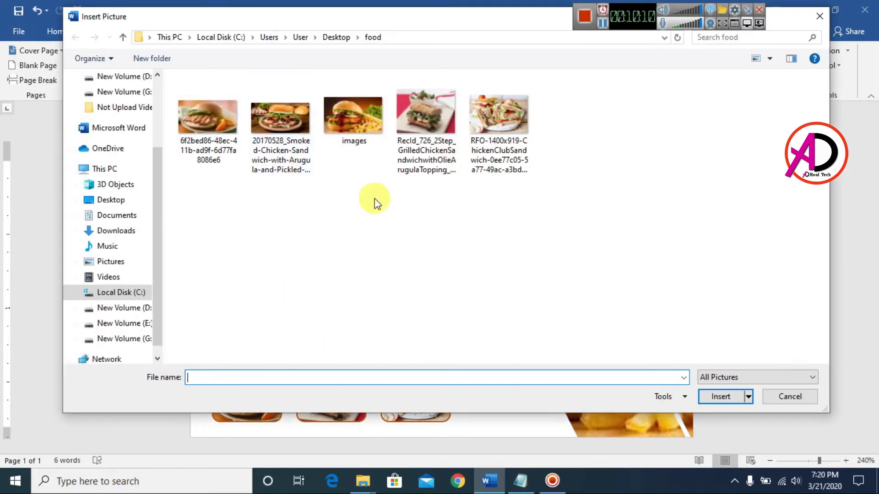
{"action": "scroll", "coordinate": [110, 137], "scroll_direction": "up", "scroll_amount": 3}
{"action": "left_click", "coordinate": [110, 102]}
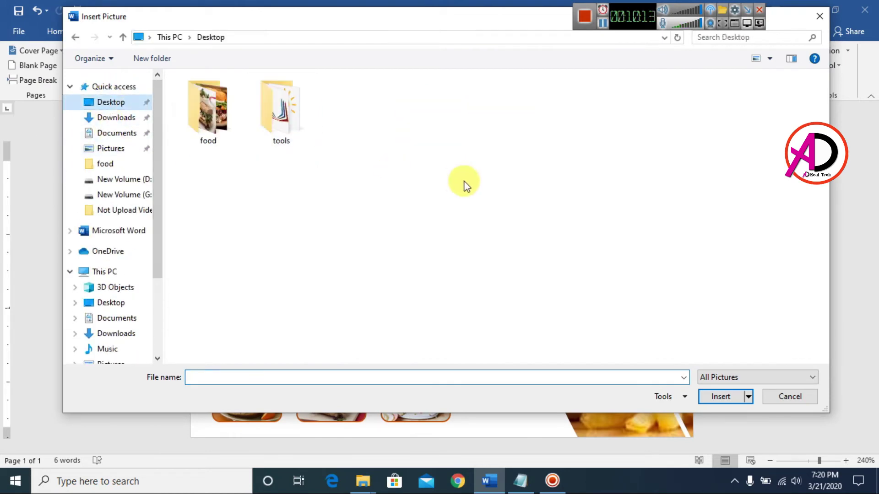
{"action": "double_click", "coordinate": [281, 110]}
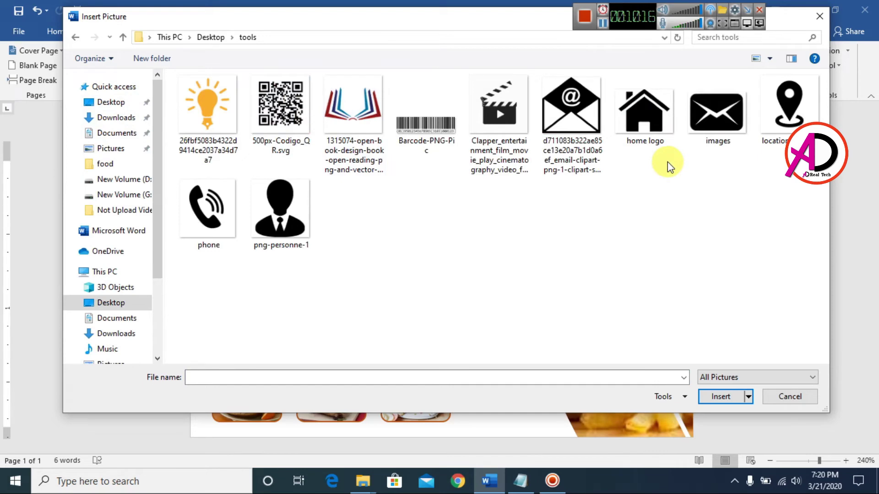
{"action": "left_click", "coordinate": [655, 127]}
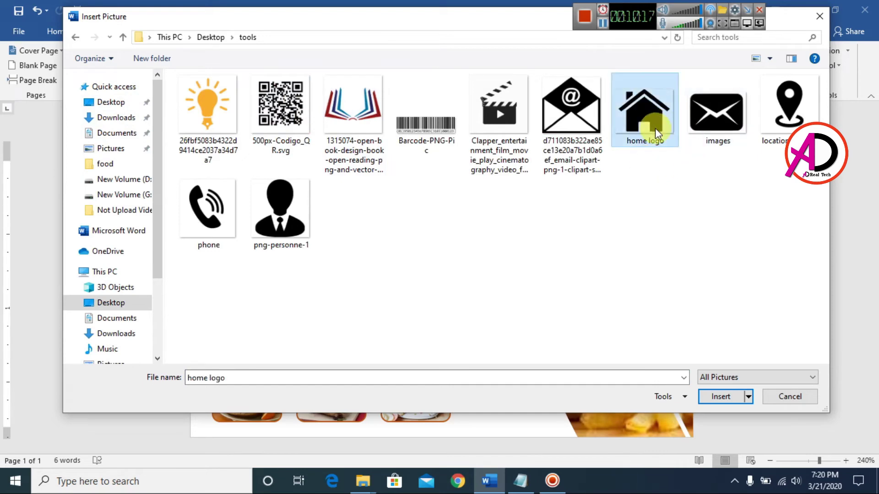
{"action": "left_click", "coordinate": [726, 396]}
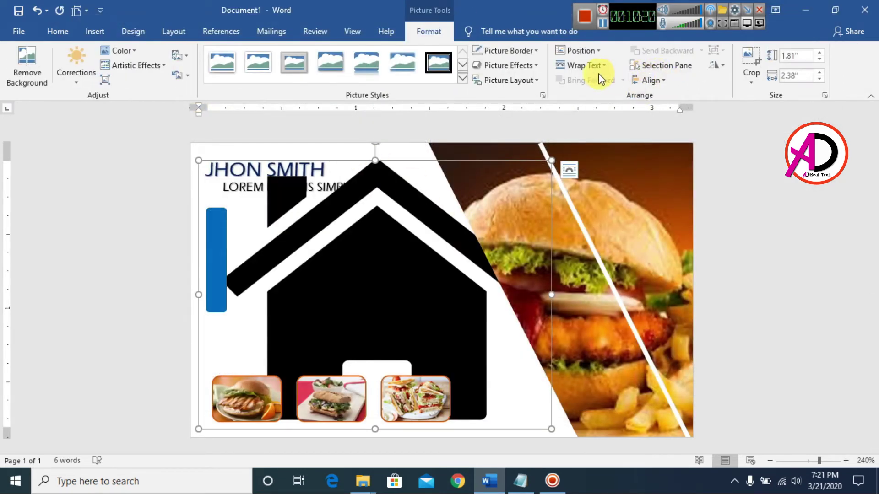
Step: Float the home icon in front of text, shrink it to about 0.1 by 0.13 inches, and set it atop the blue bar
{"action": "left_click", "coordinate": [585, 65]}
{"action": "left_click", "coordinate": [594, 174]}
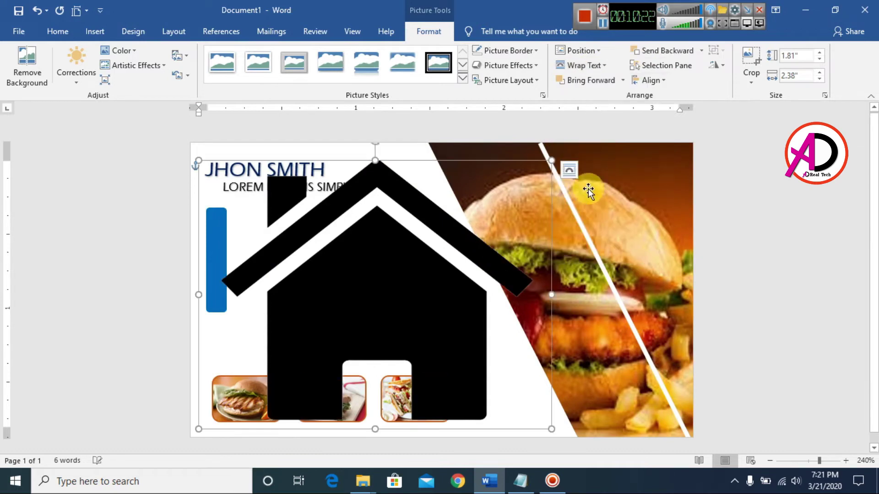
{"action": "left_click_drag", "start_coordinate": [552, 160], "coordinate": [218, 223]}
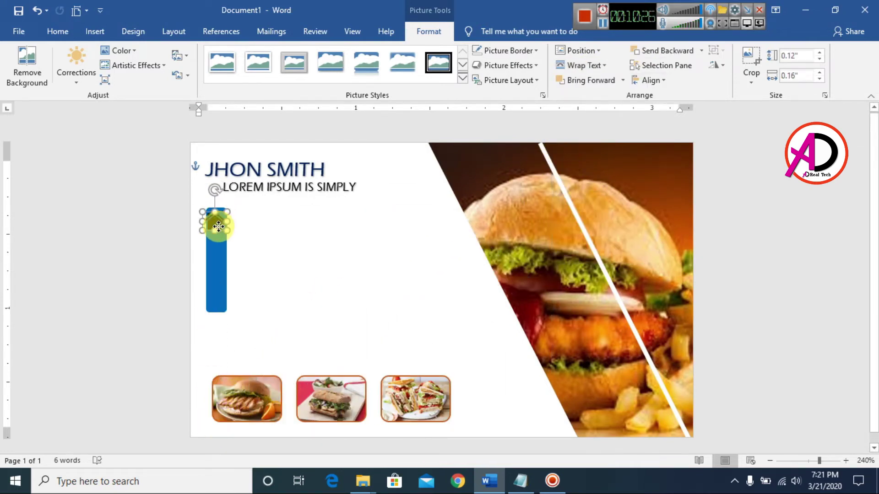
{"action": "scroll", "coordinate": [285, 251], "scroll_direction": "up", "scroll_amount": 7}
{"action": "scroll", "coordinate": [285, 251], "scroll_direction": "up", "scroll_amount": 4}
{"action": "mouse_move", "coordinate": [110, 224]}
{"action": "left_mouse_down"}
{"action": "mouse_move", "coordinate": [219, 237]}
{"action": "mouse_move", "coordinate": [230, 246]}
{"action": "mouse_move", "coordinate": [118, 226]}
{"action": "left_mouse_up"}
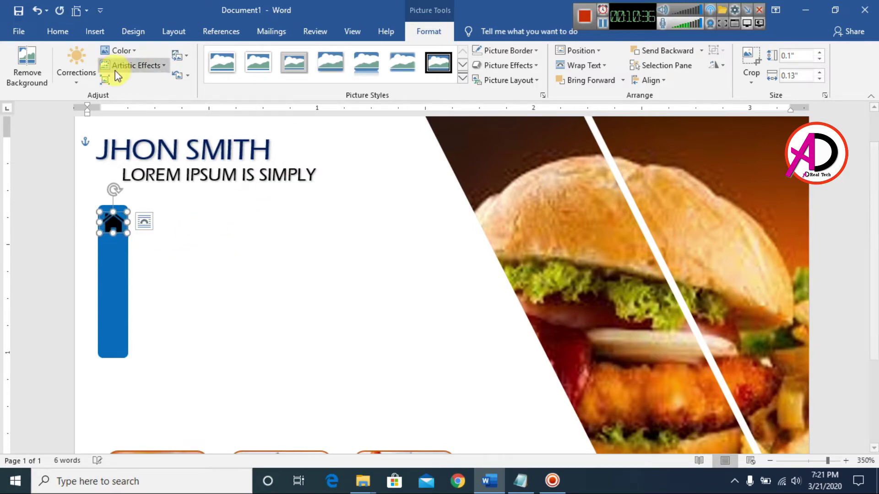
Step: Wash out the home icon to white with the Washout colour option
{"action": "left_click", "coordinate": [120, 50]}
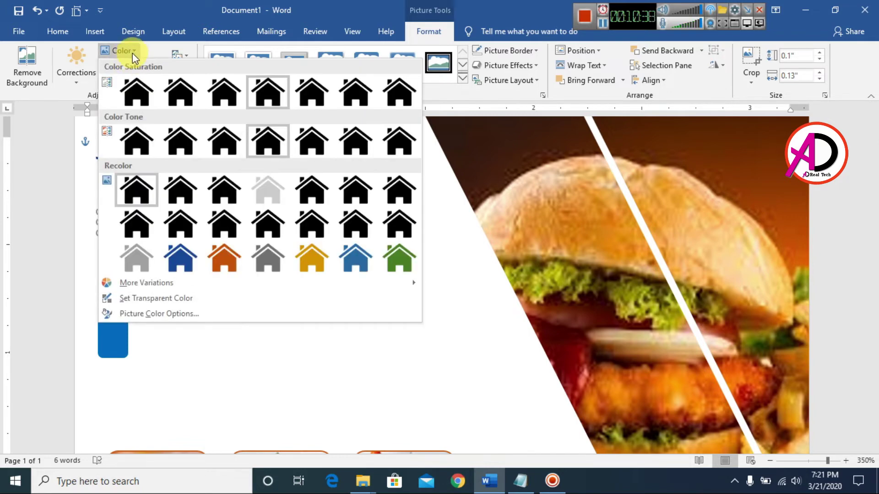
{"action": "left_click", "coordinate": [261, 190]}
{"action": "left_click", "coordinate": [137, 65]}
{"action": "left_click", "coordinate": [181, 241]}
{"action": "left_click", "coordinate": [151, 249]}
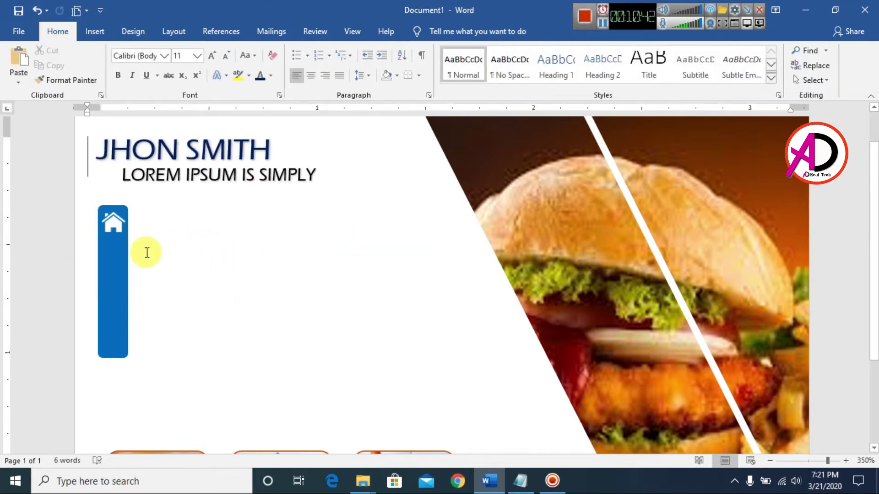
Step: Try an orange recolour and a lighter Correction on the home icon
{"action": "left_click", "coordinate": [113, 222]}
{"action": "left_click", "coordinate": [125, 51]}
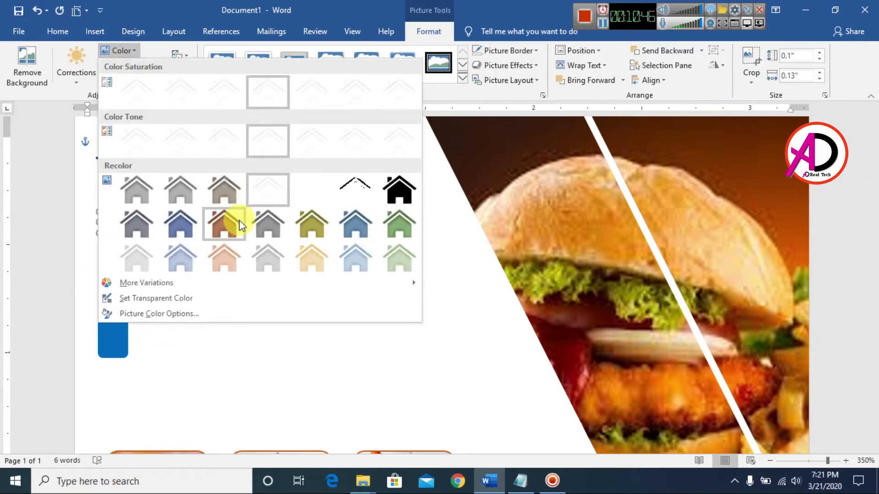
{"action": "left_click", "coordinate": [230, 224]}
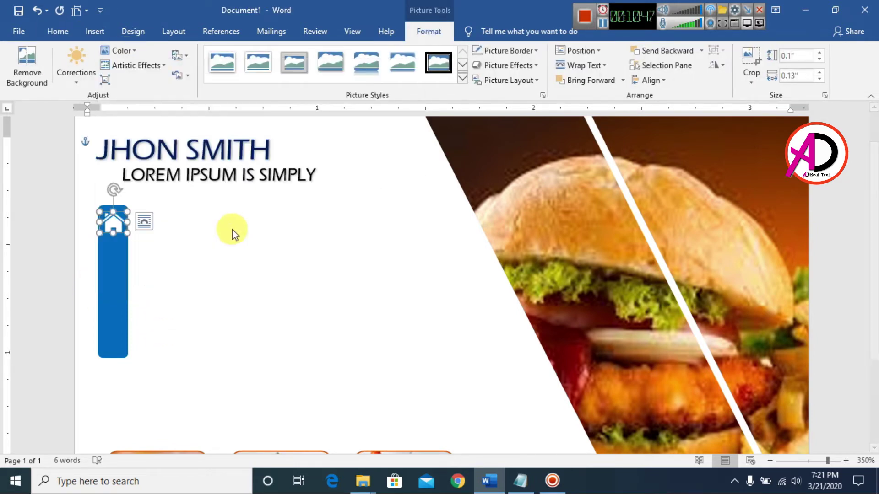
{"action": "left_click", "coordinate": [135, 65]}
{"action": "left_click", "coordinate": [266, 186]}
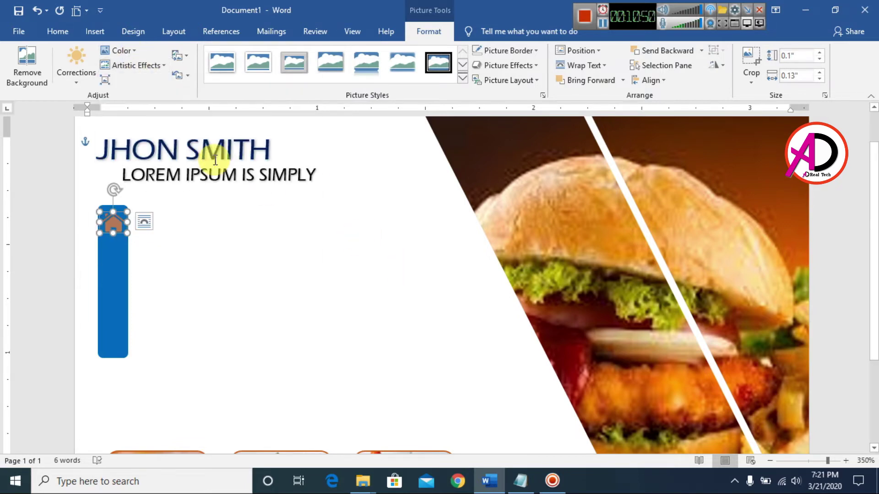
{"action": "left_click", "coordinate": [87, 81]}
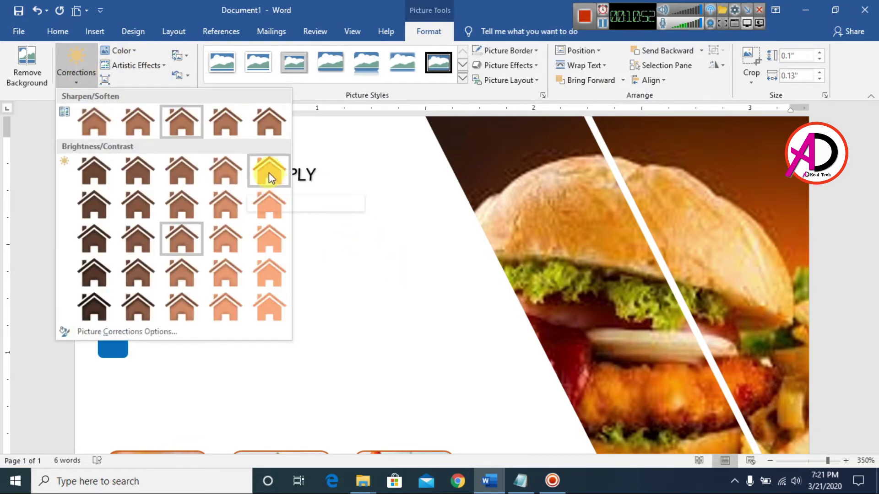
{"action": "left_click", "coordinate": [273, 208]}
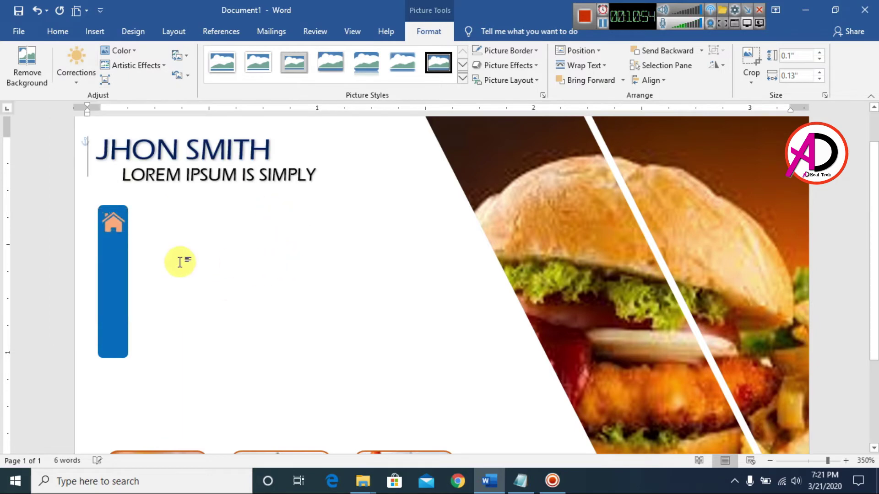
Step: Undo the orange and lightening changes to restore the white home icon
{"action": "left_click", "coordinate": [236, 263]}
{"action": "key", "text": "ctrl+z"}
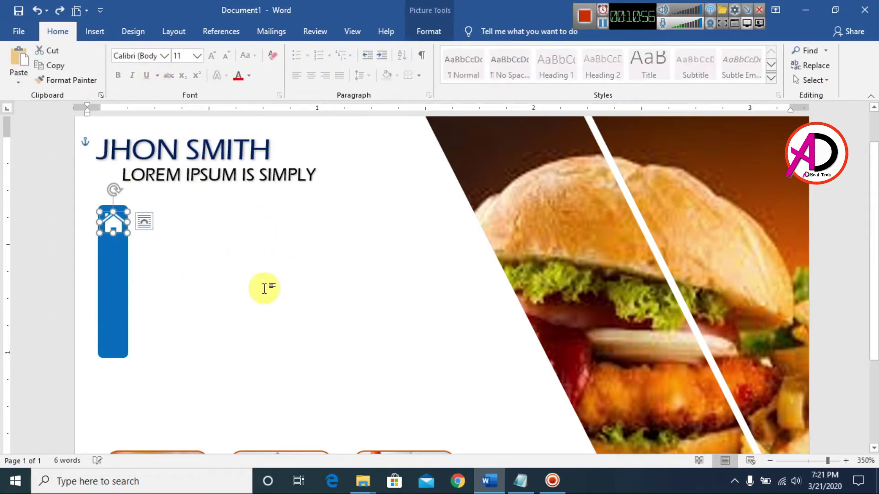
{"action": "left_click", "coordinate": [211, 271]}
{"action": "scroll", "coordinate": [147, 251], "scroll_direction": "down", "scroll_amount": 6}
{"action": "scroll", "coordinate": [192, 295], "scroll_direction": "up", "scroll_amount": 2}
{"action": "left_click", "coordinate": [162, 287]}
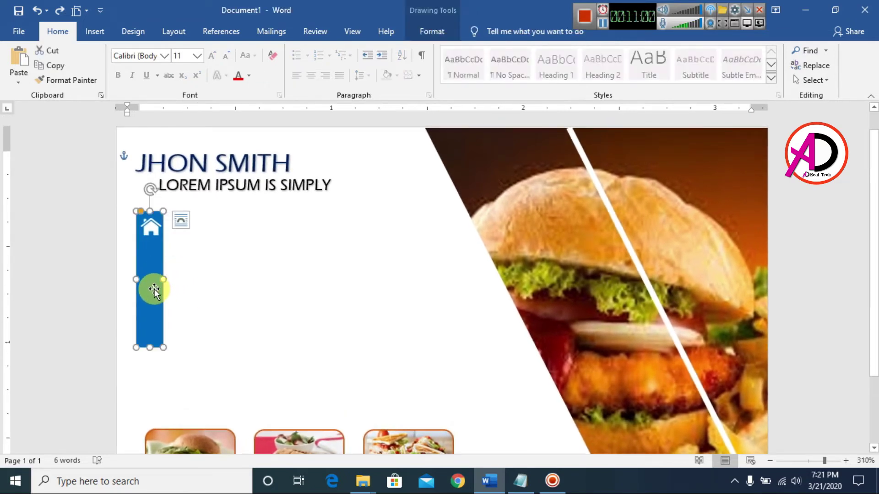
Step: Set the vertical bar's Shape Fill to black behind the white home icon
{"action": "left_click", "coordinate": [444, 33]}
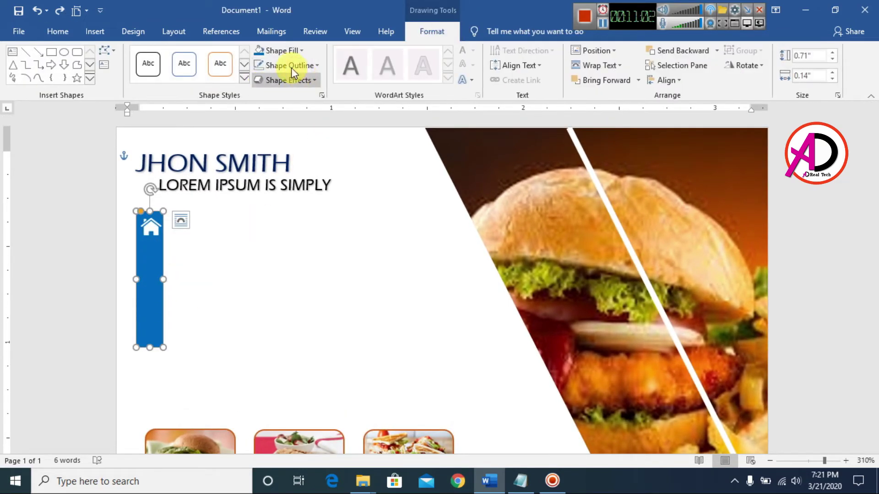
{"action": "left_click", "coordinate": [292, 51]}
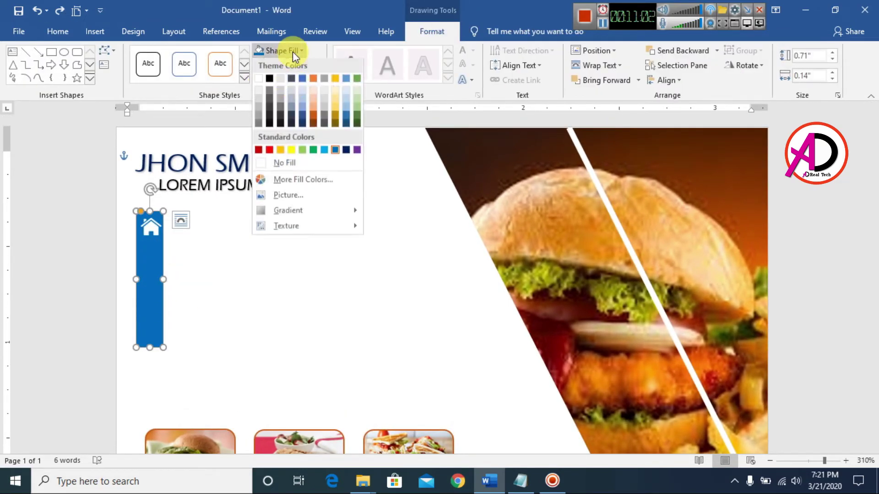
{"action": "left_click", "coordinate": [270, 81]}
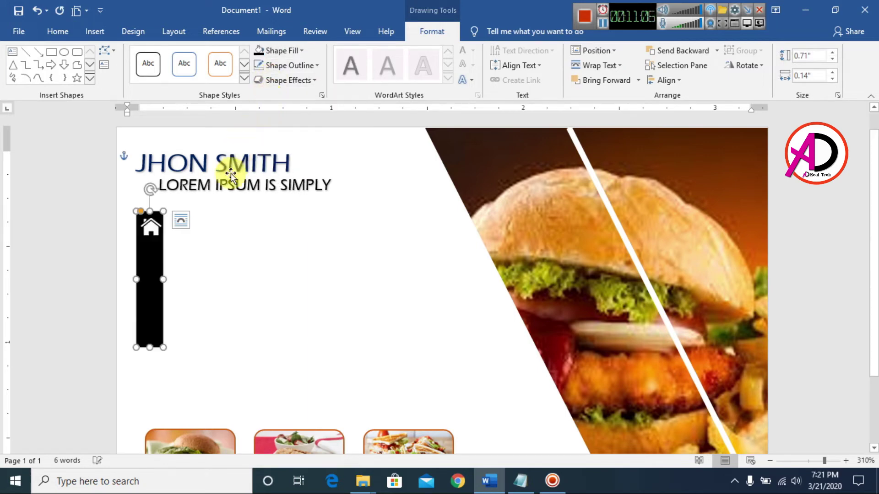
{"action": "left_click", "coordinate": [149, 224]}
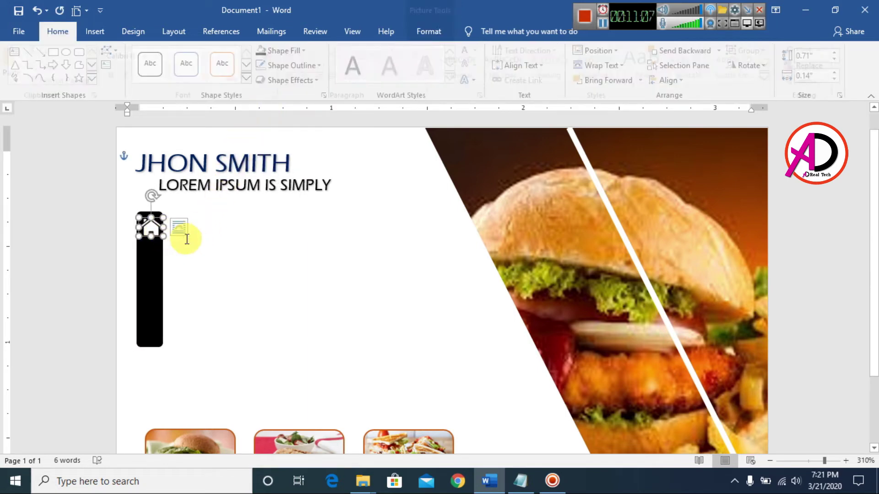
{"action": "left_click", "coordinate": [282, 265]}
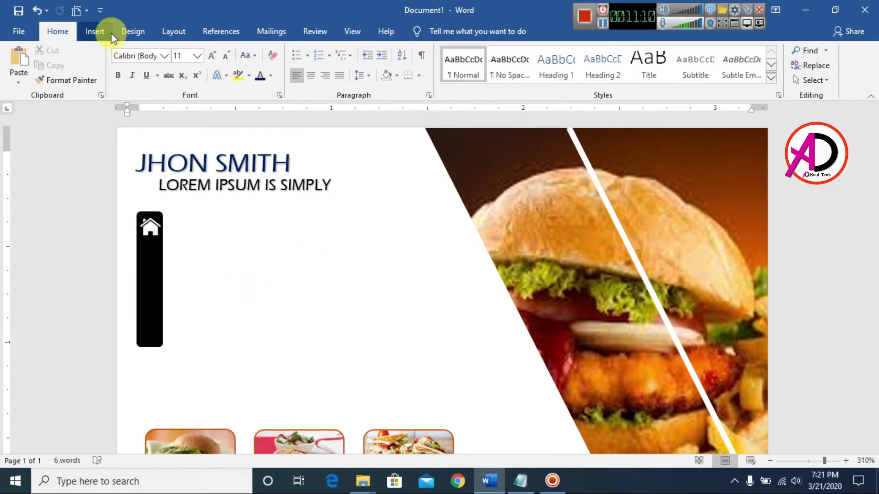
{"action": "left_click", "coordinate": [95, 31]}
Step: Insert the phone picture and position it below the home icon
{"action": "left_click", "coordinate": [144, 54]}
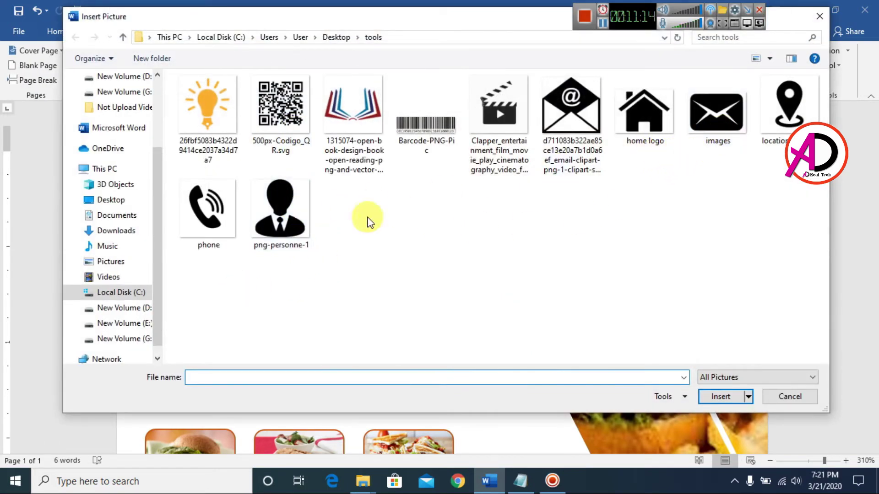
{"action": "left_click", "coordinate": [206, 206]}
{"action": "left_click", "coordinate": [722, 397]}
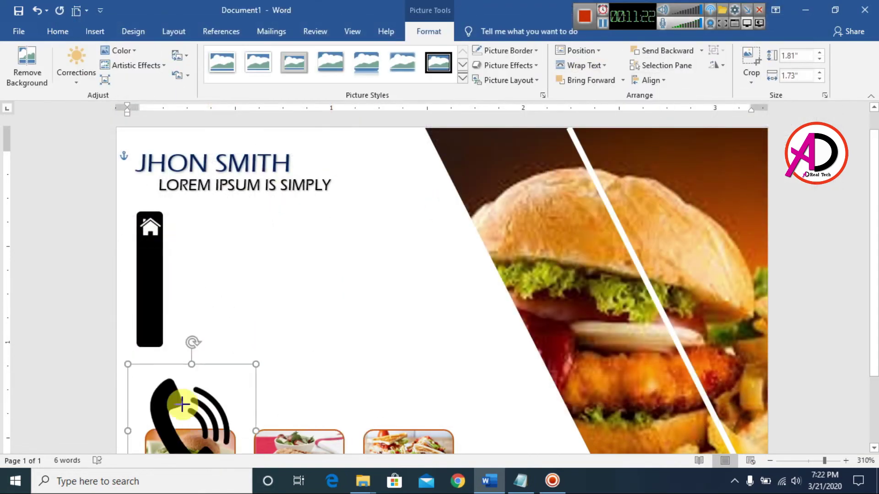
{"action": "left_click_drag", "start_coordinate": [172, 406], "coordinate": [231, 202]}
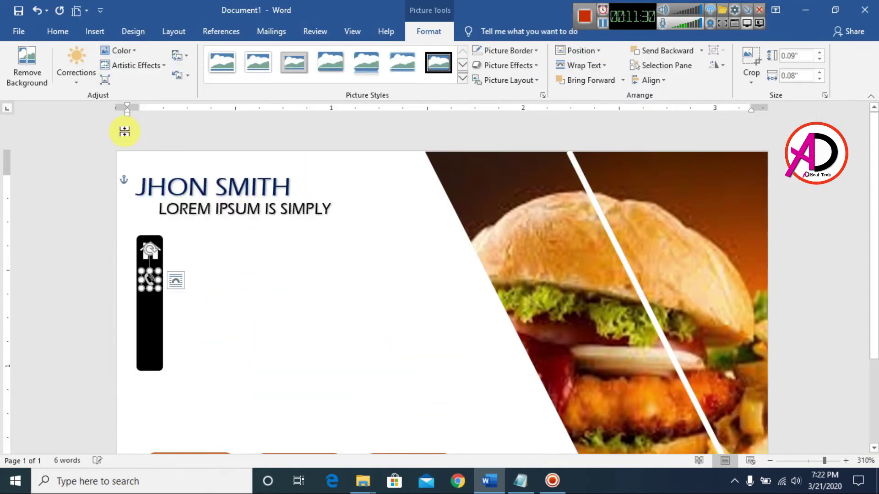
{"action": "left_click", "coordinate": [181, 276]}
{"action": "left_click", "coordinate": [160, 293]}
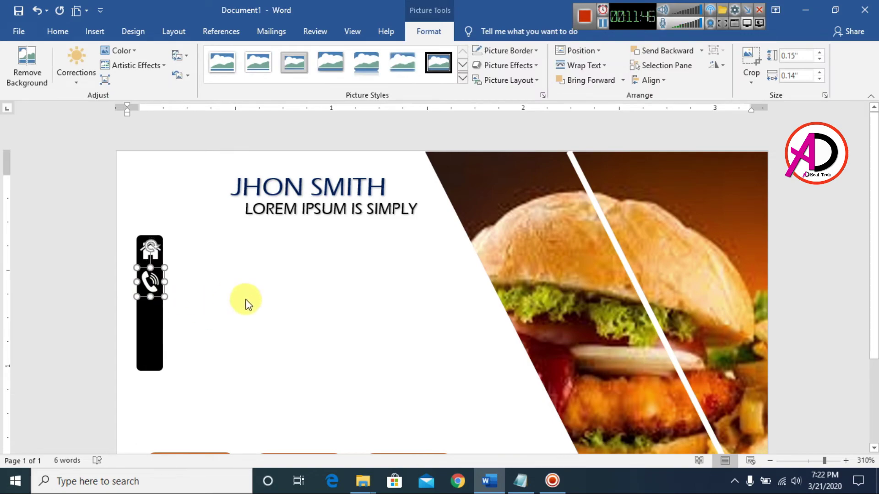
Step: Add a shrunken orange envelope icon and a white location pin icon to the bar
{"action": "left_click", "coordinate": [108, 31]}
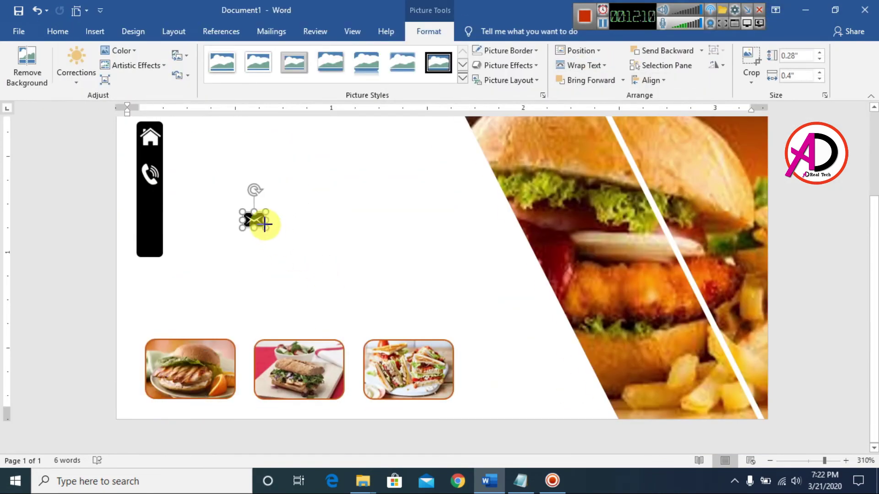
{"action": "left_click_drag", "start_coordinate": [255, 222], "coordinate": [151, 203]}
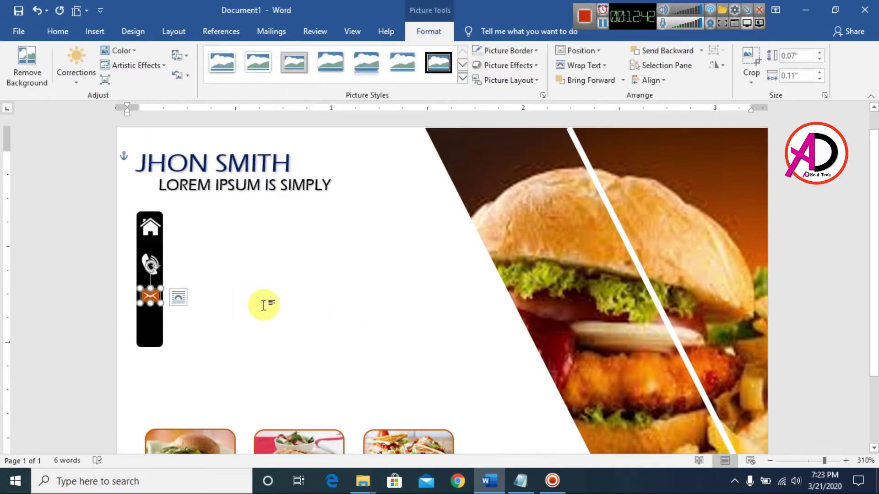
{"action": "left_click", "coordinate": [94, 34]}
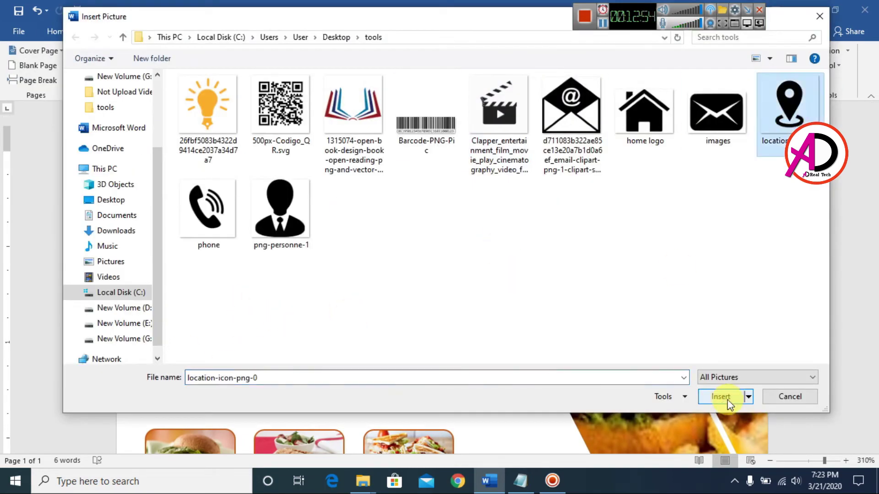
{"action": "left_click", "coordinate": [724, 398]}
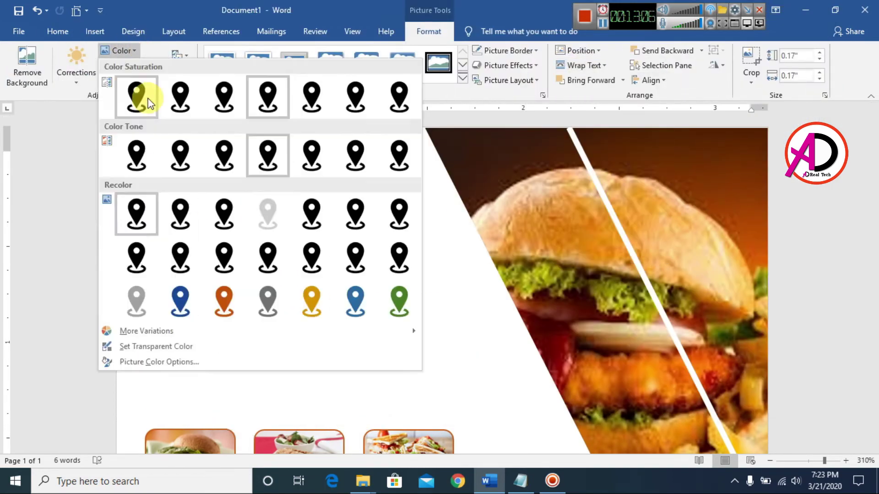
{"action": "left_click", "coordinate": [183, 313]}
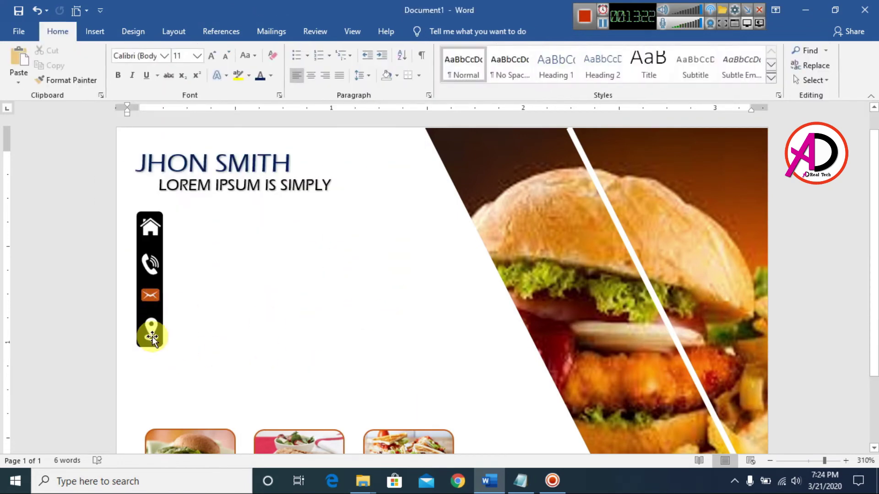
{"action": "scroll", "coordinate": [311, 346], "scroll_direction": "down", "scroll_amount": 2, "text": "ctrl"}
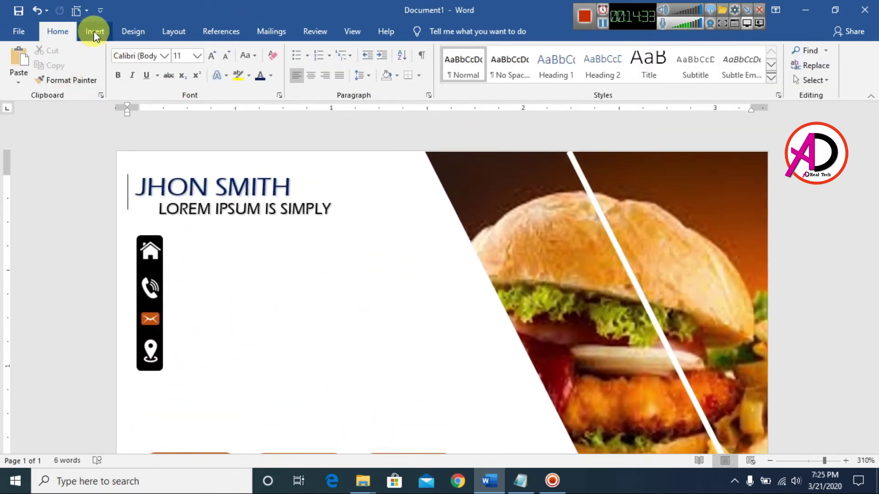
{"action": "left_click", "coordinate": [95, 32]}
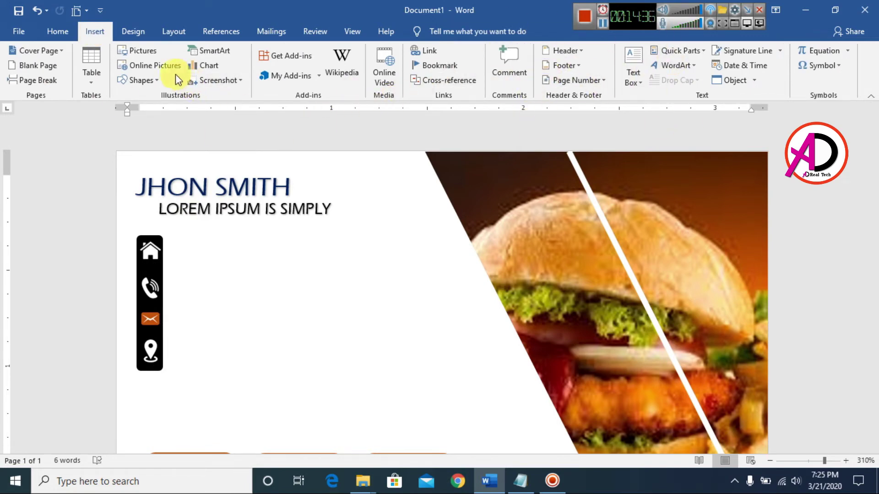
Step: Draw a text box beside the black icon bar
{"action": "left_click", "coordinate": [138, 80]}
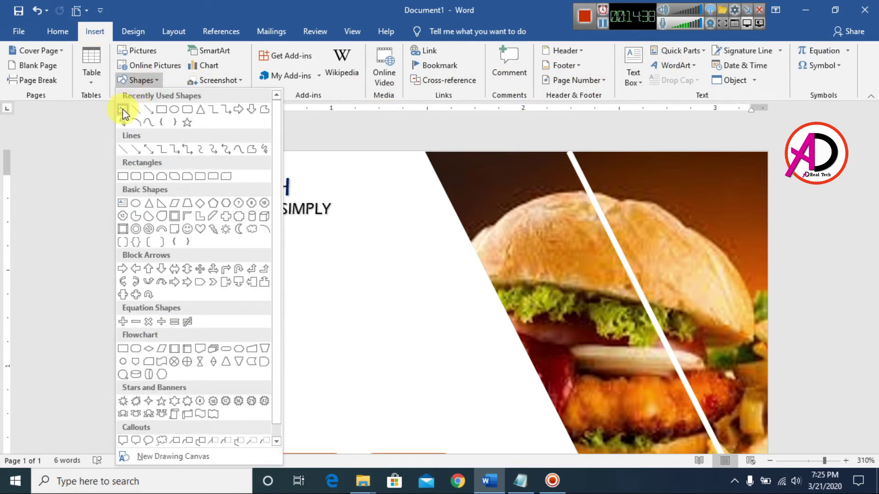
{"action": "left_click", "coordinate": [122, 110]}
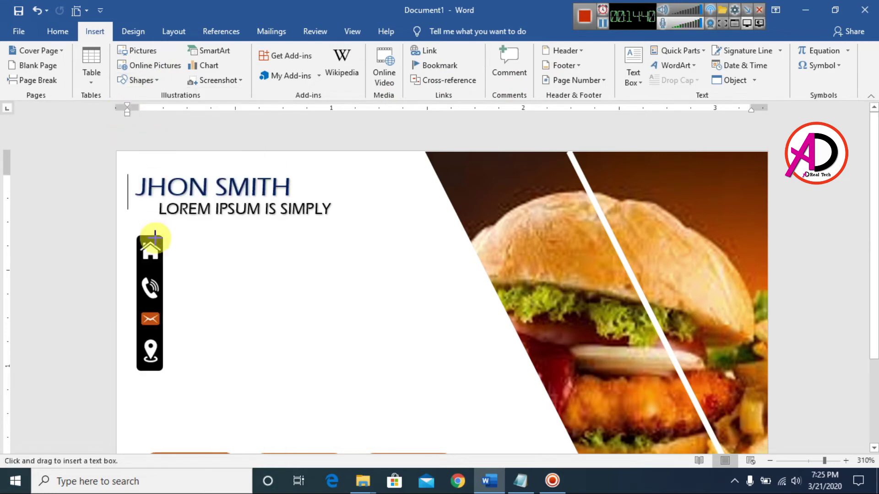
{"action": "mouse_move", "coordinate": [173, 243]}
{"action": "left_mouse_down"}
{"action": "mouse_move", "coordinate": [192, 279]}
{"action": "mouse_move", "coordinate": [314, 379]}
{"action": "mouse_move", "coordinate": [375, 371]}
{"action": "left_mouse_up"}
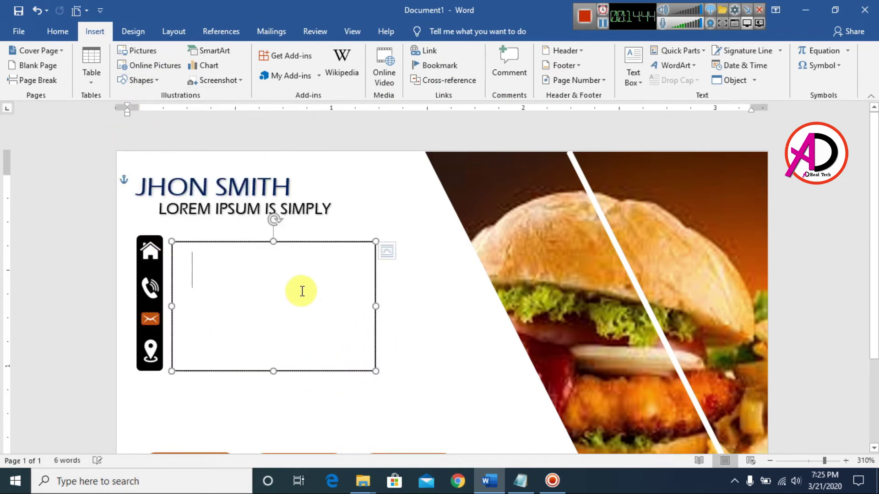
Step: Give the text box 6 pt text, the No Spacing style and a smaller left indent
{"action": "left_click", "coordinate": [43, 33]}
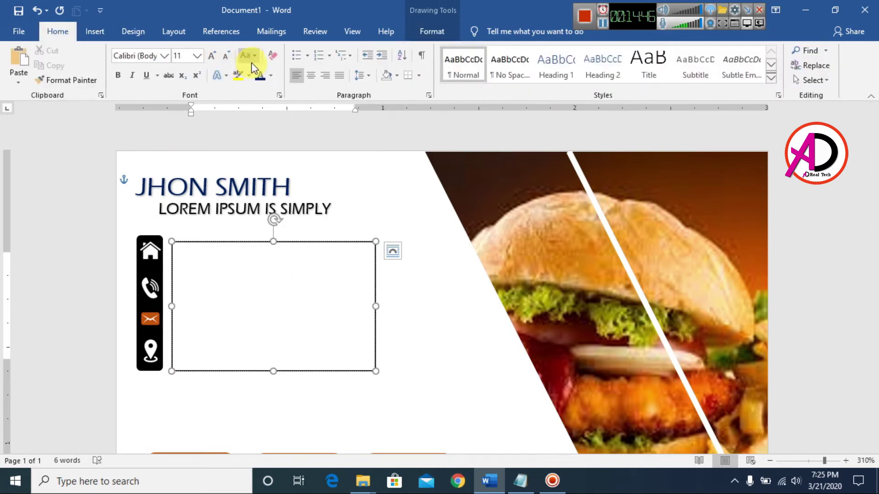
{"action": "left_click", "coordinate": [226, 56]}
{"action": "left_click", "coordinate": [226, 57]}
{"action": "left_click", "coordinate": [226, 57]}
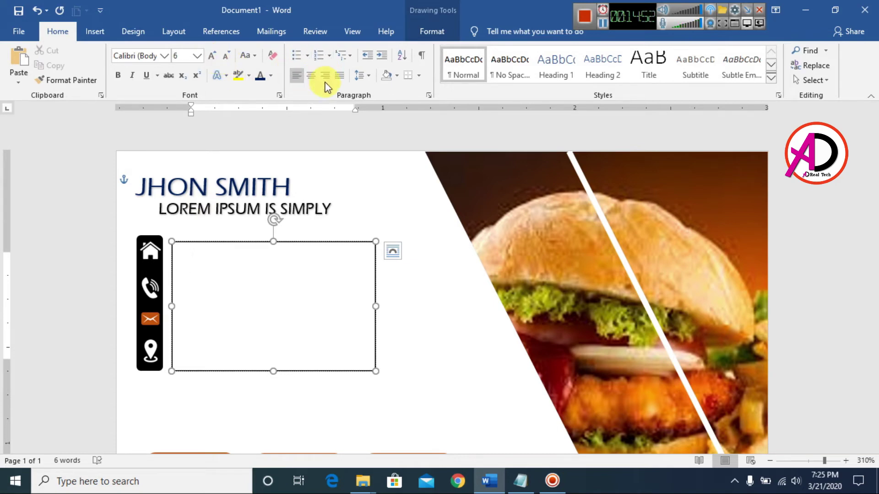
{"action": "left_click", "coordinate": [511, 67]}
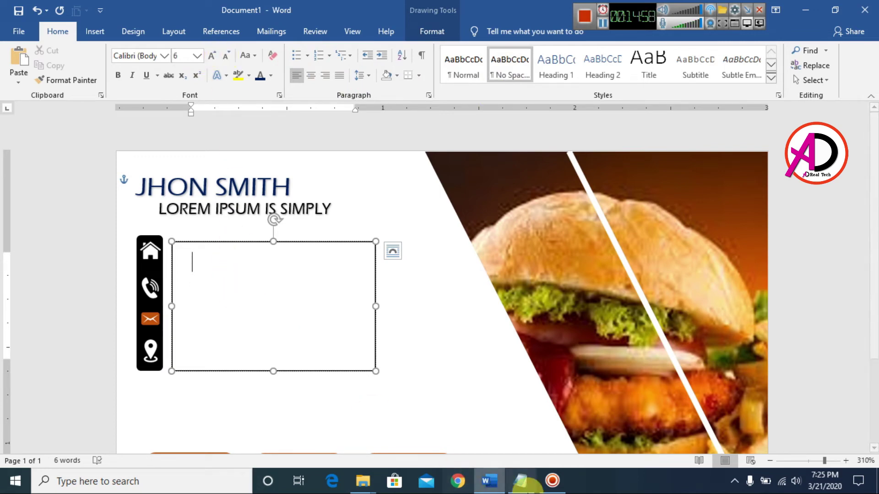
{"action": "mouse_move", "coordinate": [191, 114]}
{"action": "left_mouse_down"}
{"action": "mouse_move", "coordinate": [168, 115]}
{"action": "mouse_move", "coordinate": [179, 119]}
{"action": "left_mouse_up"}
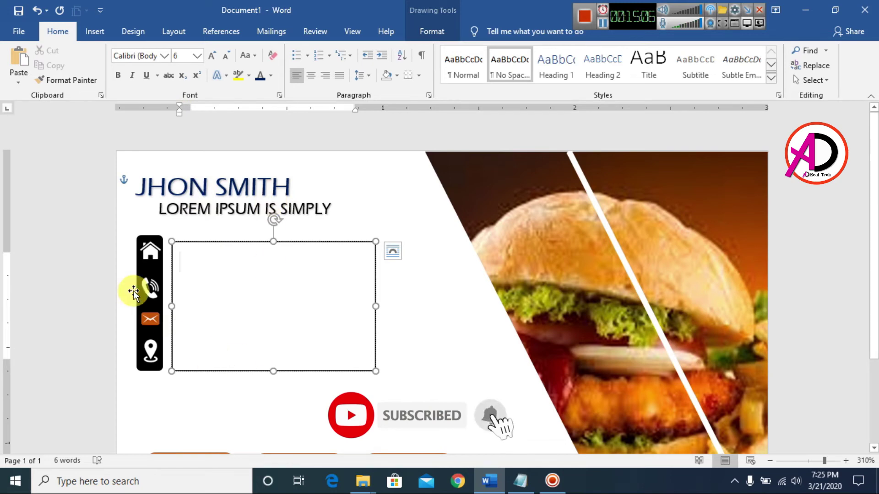
{"action": "left_click_drag", "start_coordinate": [13, 253], "coordinate": [10, 243]}
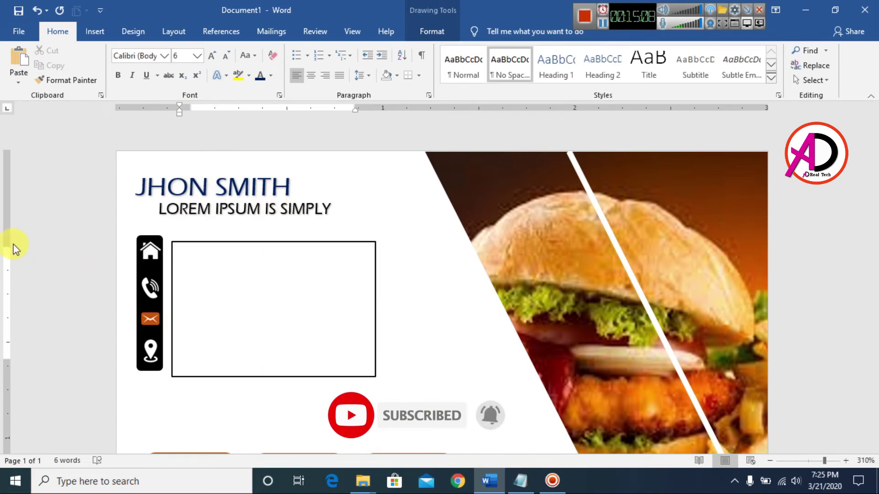
{"action": "left_click", "coordinate": [187, 257]}
Step: Paste the four contact lines from Notepad into the text box
{"action": "left_click", "coordinate": [531, 483]}
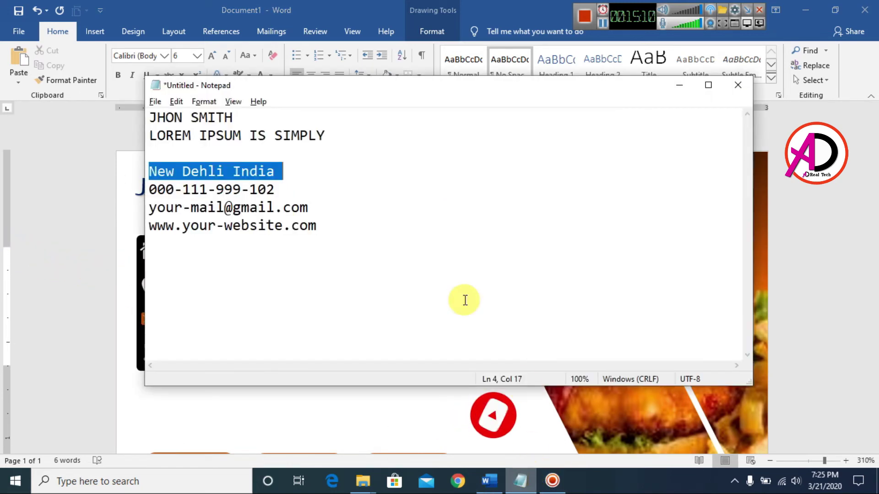
{"action": "left_click_drag", "start_coordinate": [281, 171], "coordinate": [152, 178]}
{"action": "key", "text": "ctrl+c"}
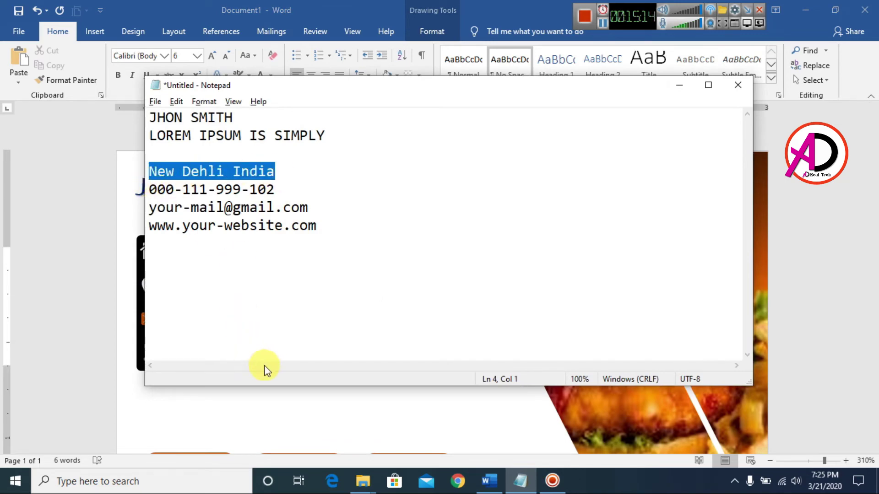
{"action": "key", "text": "alt+Tab"}
{"action": "key", "text": "ctrl+v"}
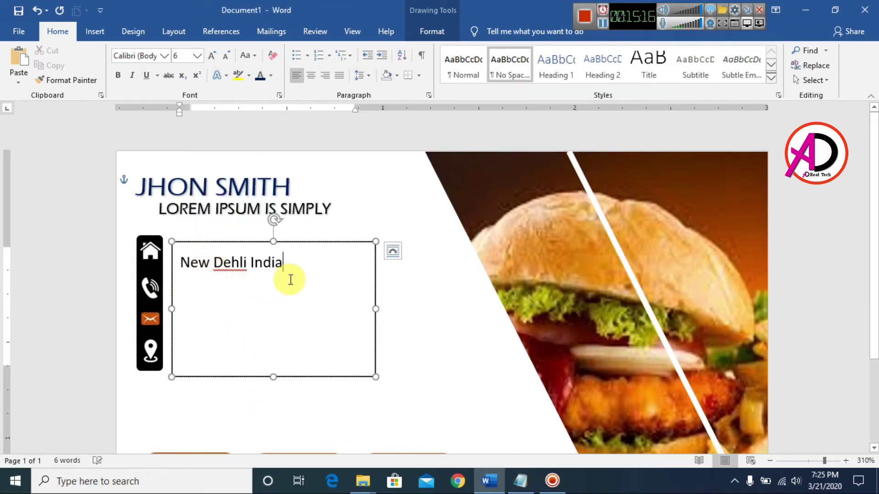
{"action": "left_click", "coordinate": [520, 480]}
{"action": "left_click_drag", "start_coordinate": [355, 242], "coordinate": [141, 173]}
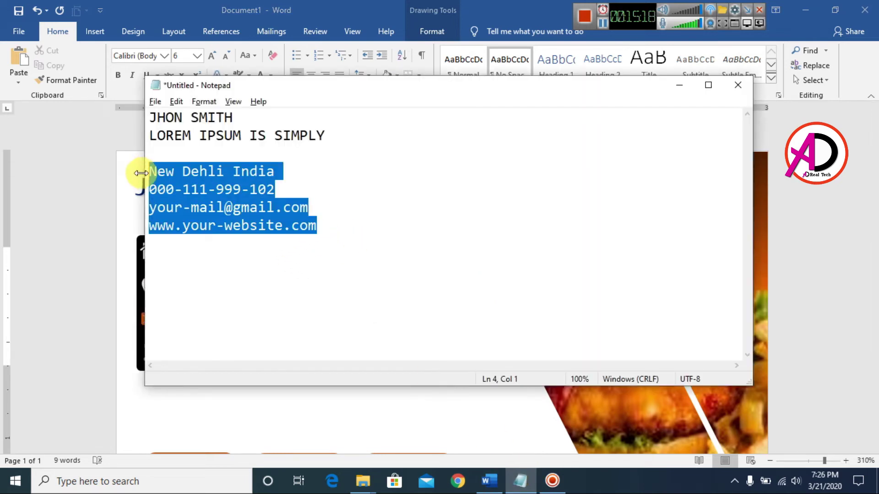
{"action": "key", "text": "ctrl+x"}
{"action": "key", "text": "ctrl+z"}
{"action": "key", "text": "alt+Tab"}
{"action": "key", "text": "ctrl+a"}
{"action": "key", "text": "ctrl+v"}
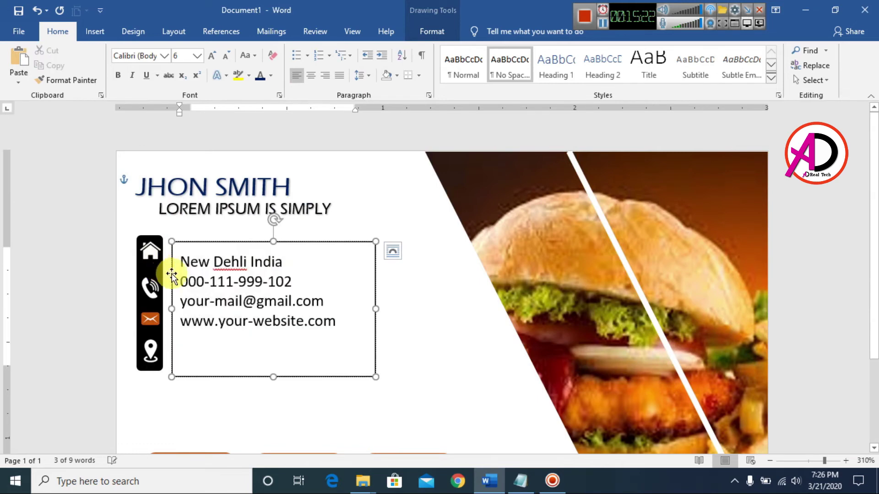
Step: Nudge the text box toward the icon bar and tidy the line breaks around the phone number
{"action": "left_click_drag", "start_coordinate": [192, 246], "coordinate": [188, 238]}
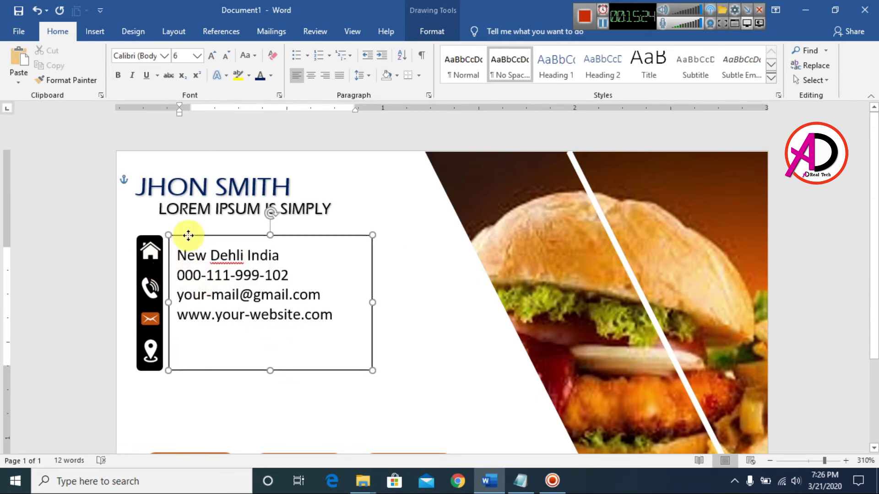
{"action": "left_click", "coordinate": [177, 274]}
{"action": "key", "text": "Return"}
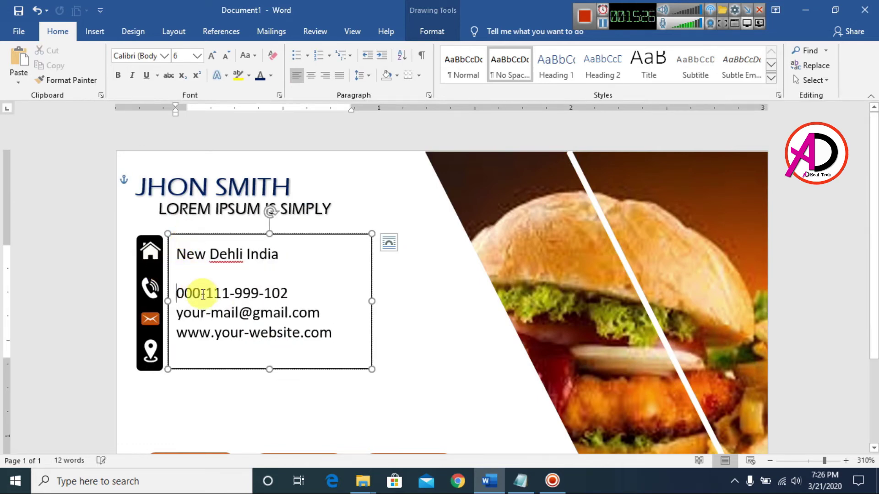
{"action": "left_click", "coordinate": [176, 315]}
{"action": "key", "text": "Return"}
{"action": "key", "text": "BackSpace"}
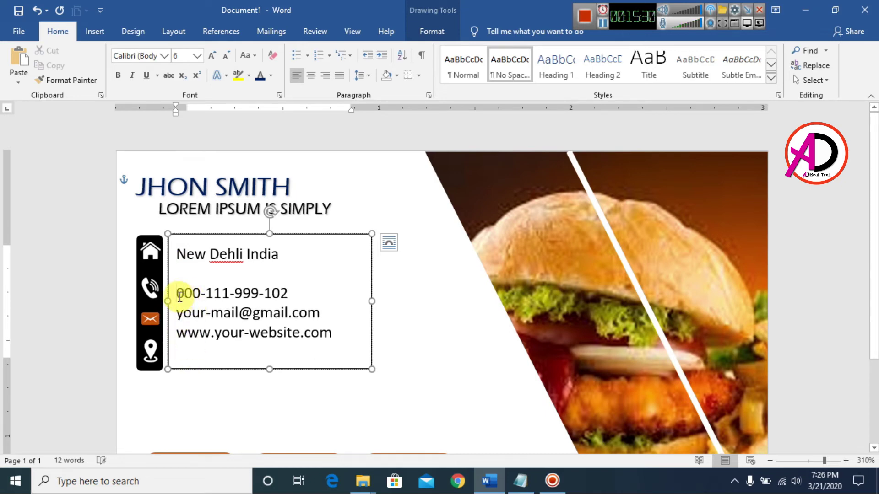
{"action": "key", "text": "BackSpace"}
Step: Set the contact lines' line spacing to 1.5
{"action": "key", "text": "ctrl+a"}
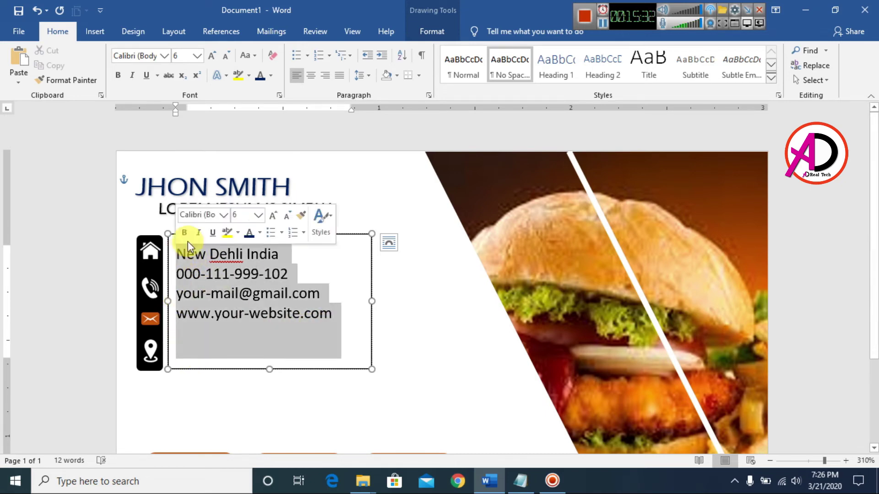
{"action": "left_click", "coordinate": [247, 56]}
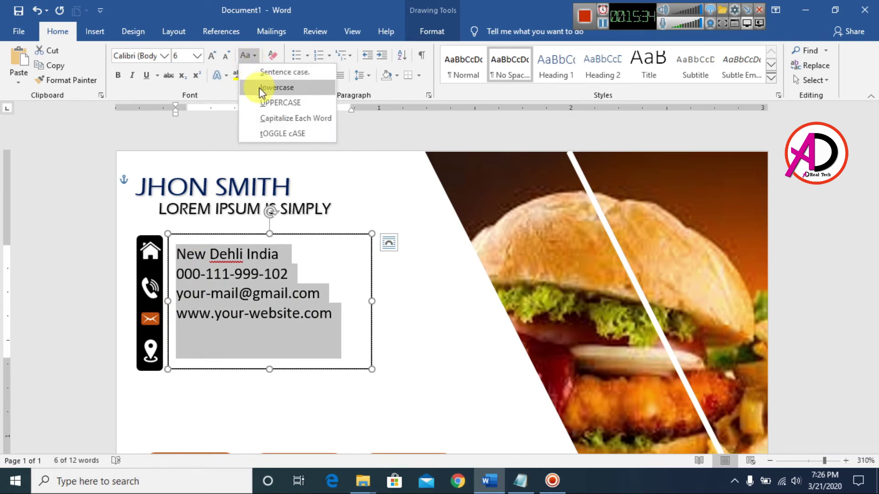
{"action": "left_click", "coordinate": [335, 5]}
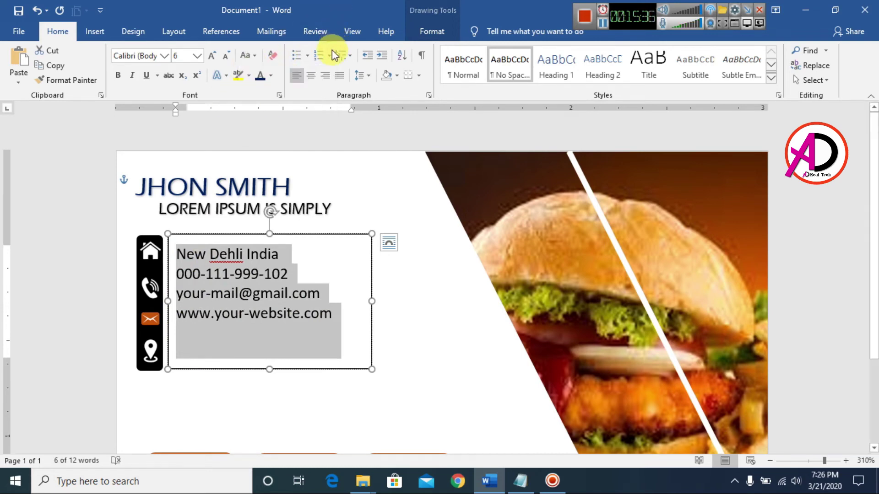
{"action": "left_click", "coordinate": [360, 81]}
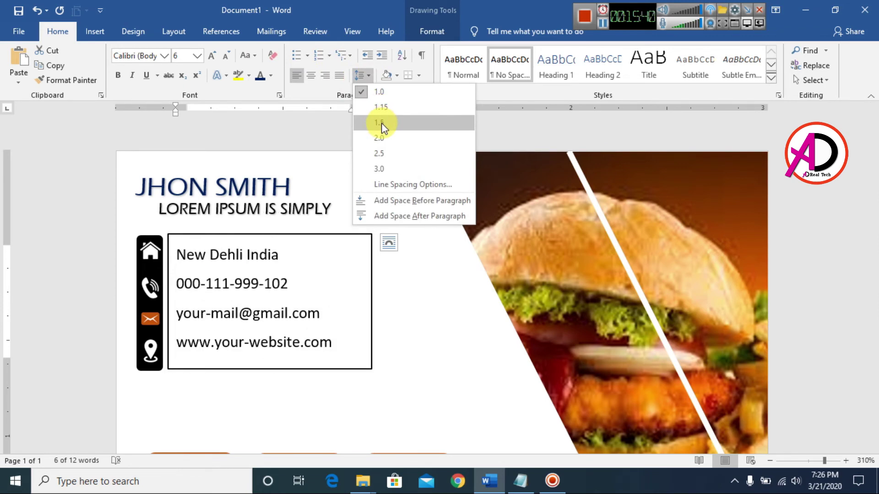
{"action": "left_click", "coordinate": [381, 123]}
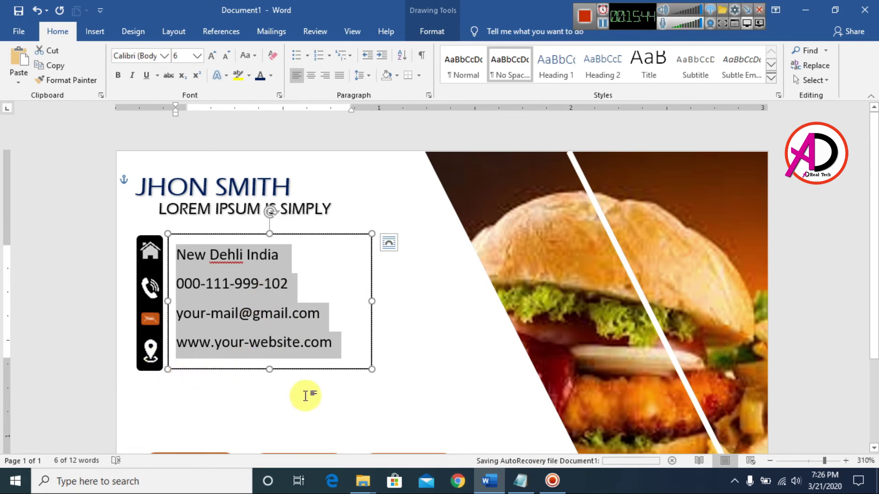
{"action": "left_click", "coordinate": [308, 394]}
Step: Line up the phone, e-mail and location icons with their contact lines
{"action": "left_click", "coordinate": [150, 319]}
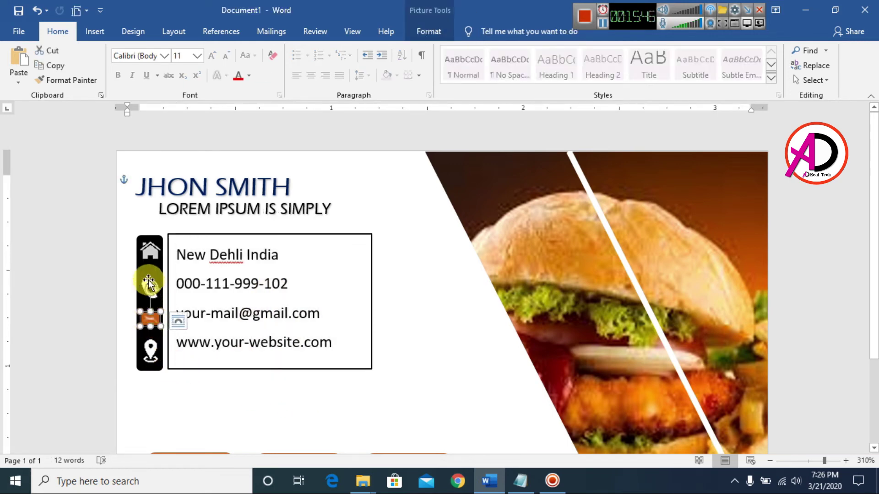
{"action": "left_click", "coordinate": [147, 284]}
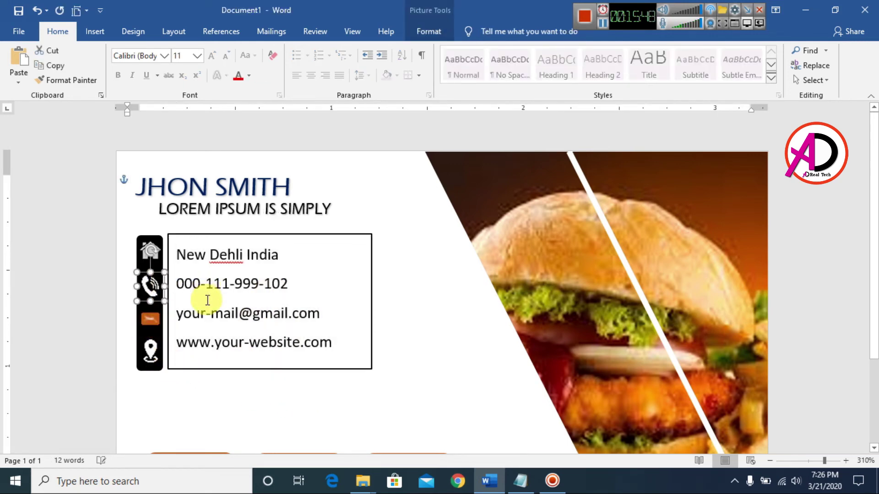
{"action": "left_click", "coordinate": [149, 316]}
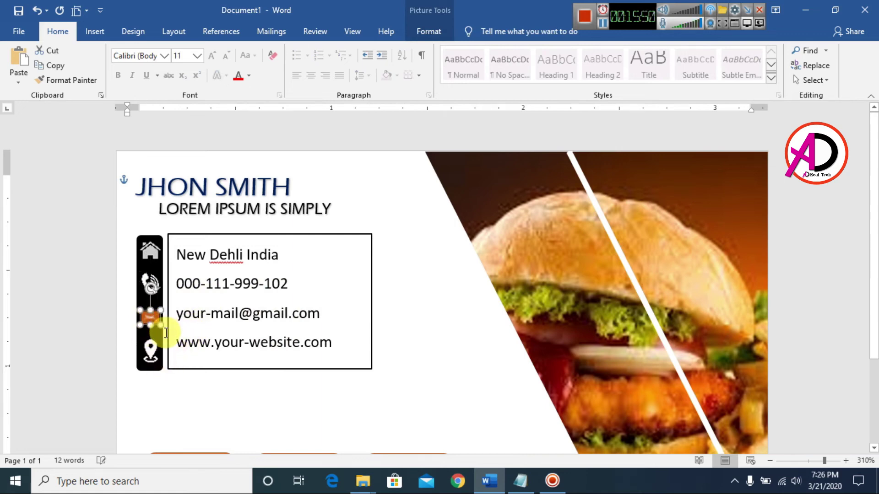
{"action": "left_click", "coordinate": [150, 357]}
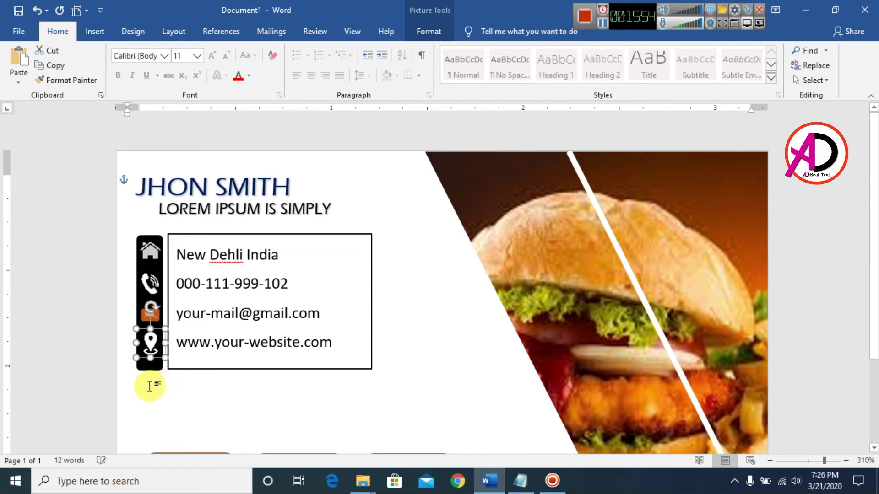
{"action": "left_click", "coordinate": [150, 368]}
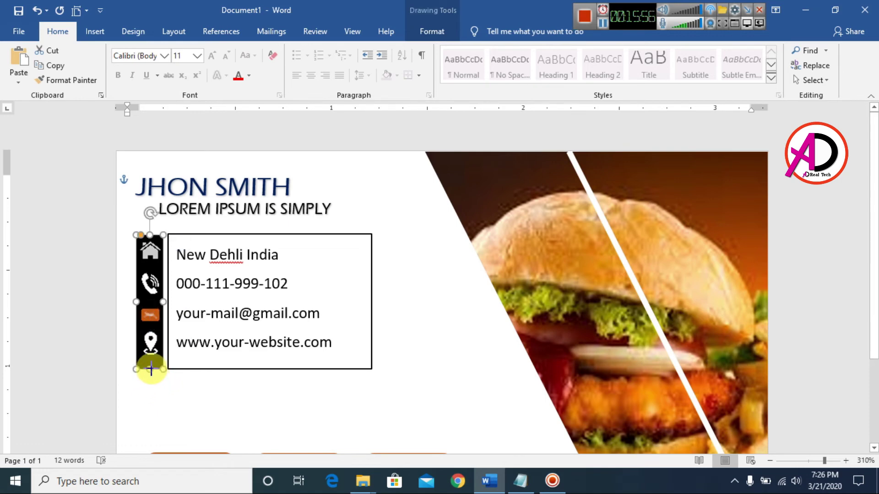
Step: Give the contact box No Fill and No Outline
{"action": "left_click", "coordinate": [205, 395]}
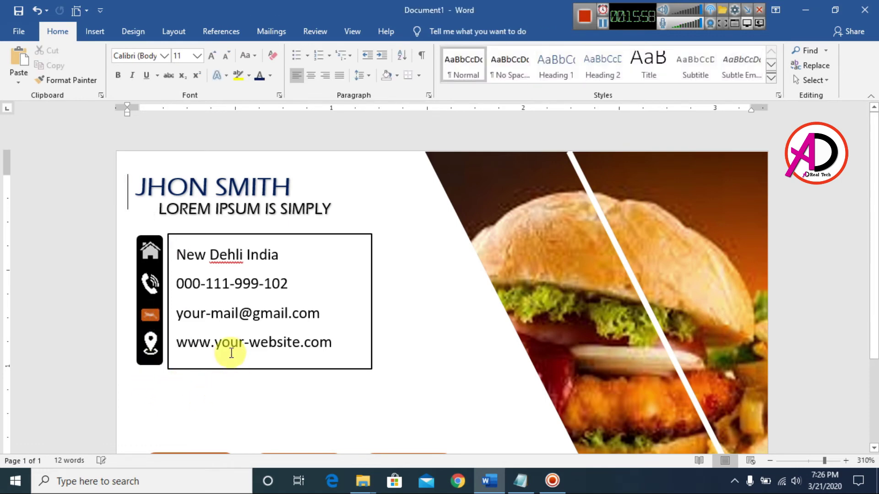
{"action": "left_click_drag", "start_coordinate": [338, 343], "coordinate": [173, 251]}
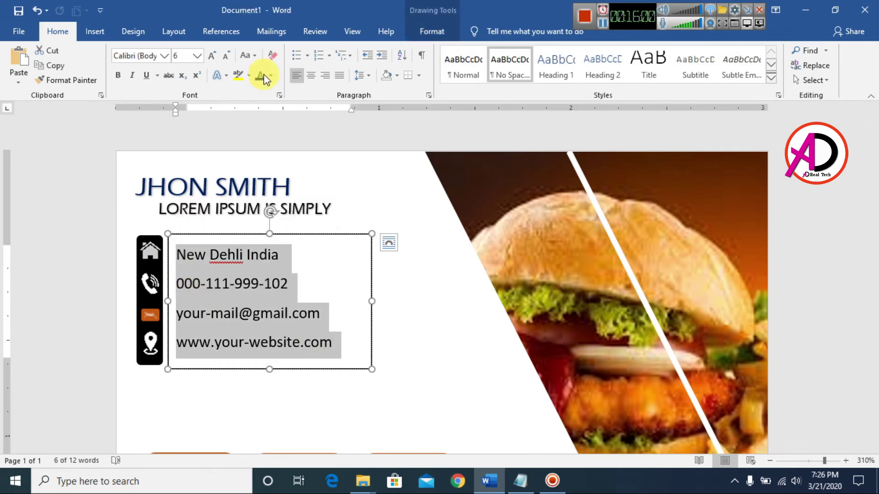
{"action": "left_click", "coordinate": [422, 33]}
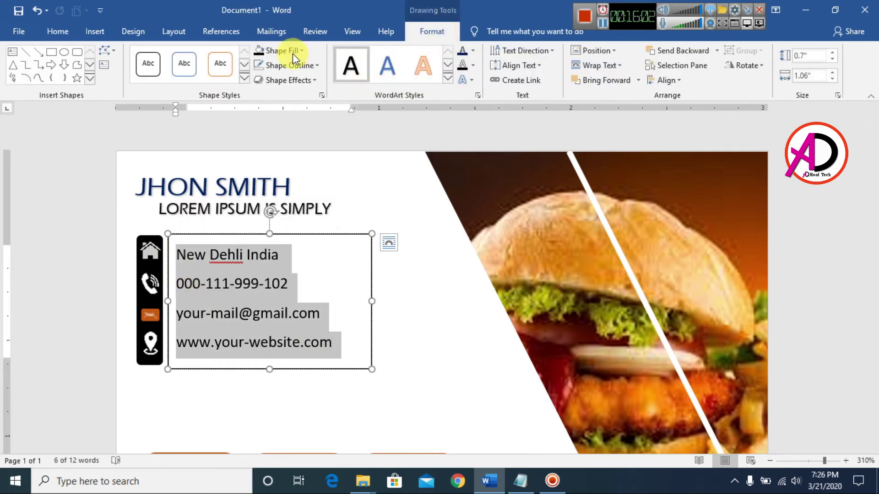
{"action": "left_click", "coordinate": [301, 50]}
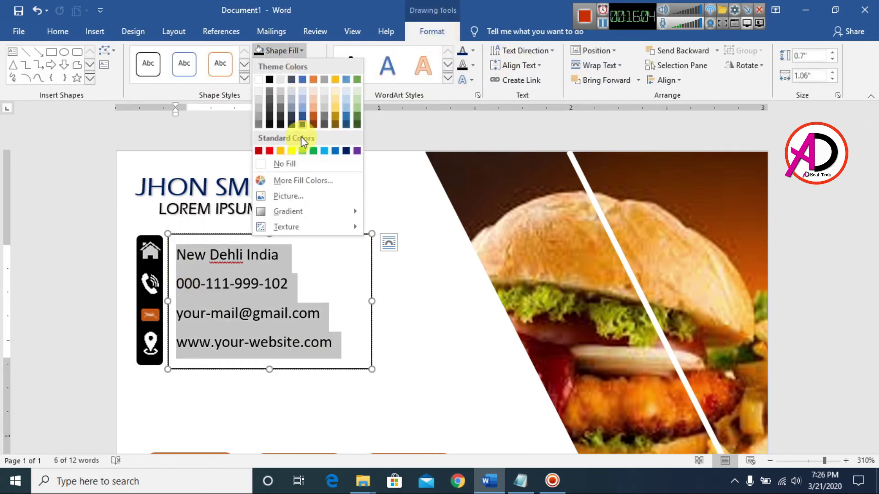
{"action": "left_click", "coordinate": [293, 164]}
{"action": "left_click", "coordinate": [292, 65]}
{"action": "left_click", "coordinate": [296, 181]}
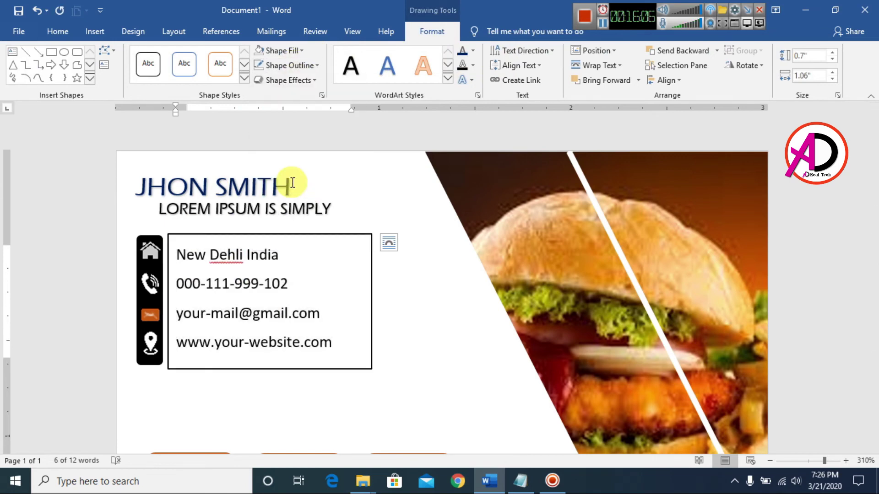
{"action": "left_click", "coordinate": [347, 329]}
Step: Check the borderless contact text and open the WordArt style gallery
{"action": "scroll", "coordinate": [348, 330], "scroll_direction": "down", "scroll_amount": 13, "text": "ctrl"}
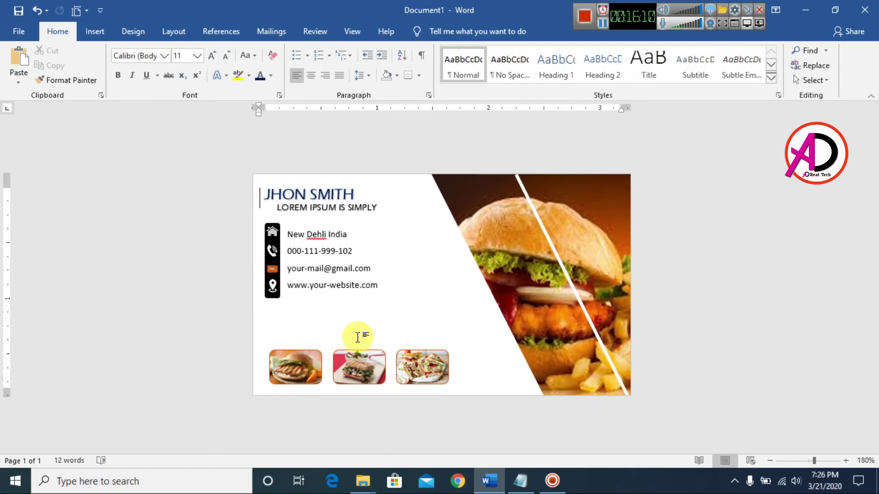
{"action": "scroll", "coordinate": [342, 327], "scroll_direction": "up", "scroll_amount": 4, "text": "ctrl"}
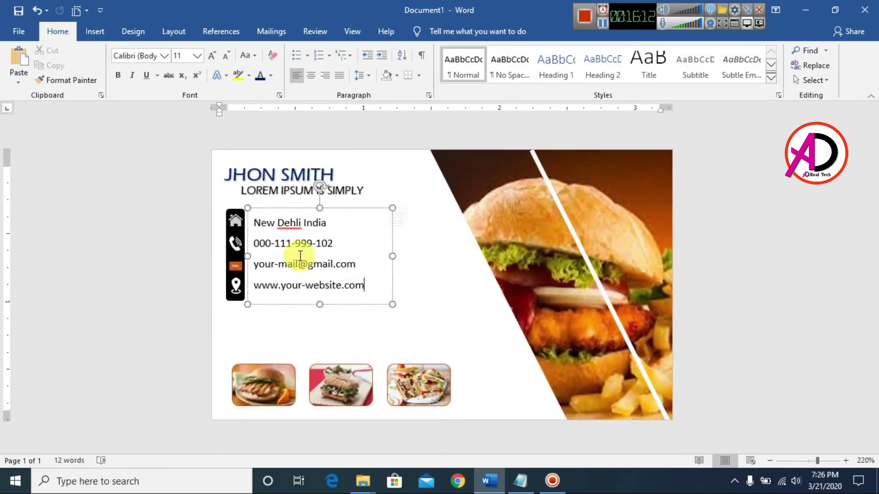
{"action": "left_click", "coordinate": [314, 261]}
{"action": "key", "text": "ctrl+a"}
{"action": "left_click", "coordinate": [411, 287]}
{"action": "scroll", "coordinate": [361, 332], "scroll_direction": "up", "scroll_amount": 3, "text": "ctrl"}
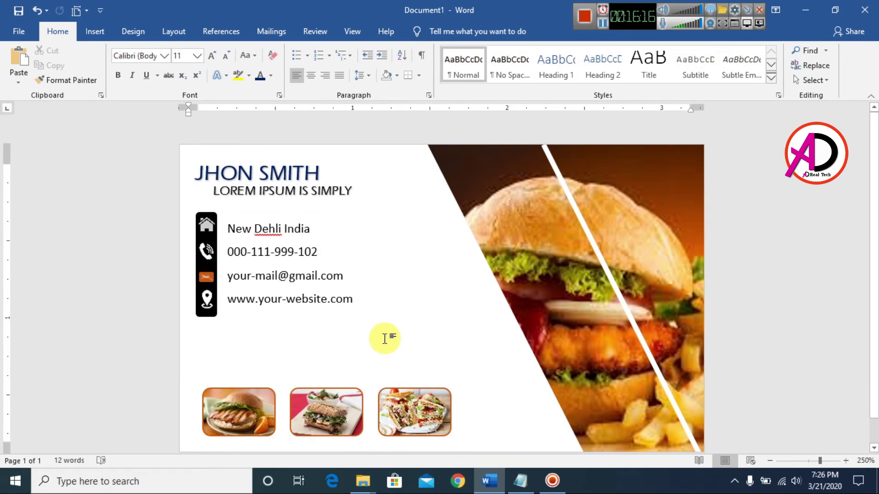
{"action": "left_click", "coordinate": [95, 31]}
{"action": "left_click", "coordinate": [670, 69]}
Step: Insert WordArt reading 'tYPE your Restraurant Name', shrink it to one line, and move it above the photos
{"action": "left_click", "coordinate": [663, 94]}
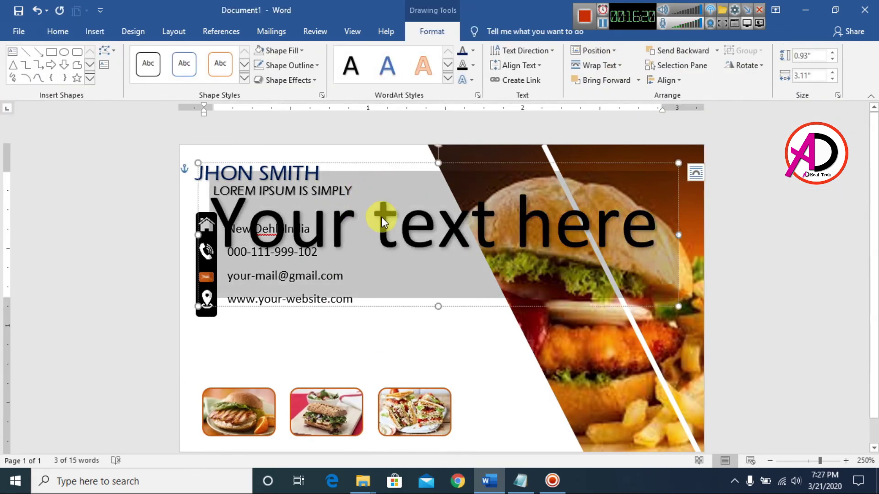
{"action": "type", "text": "tYPE "}
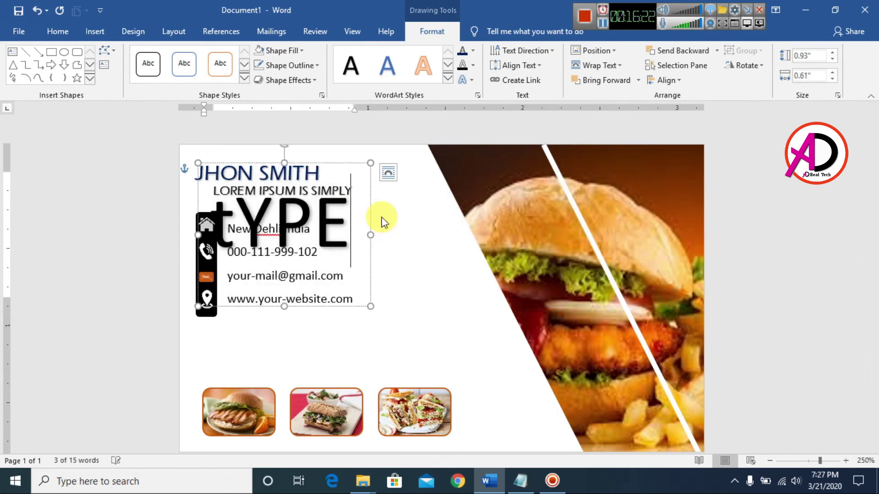
{"action": "type", "text": "you"}
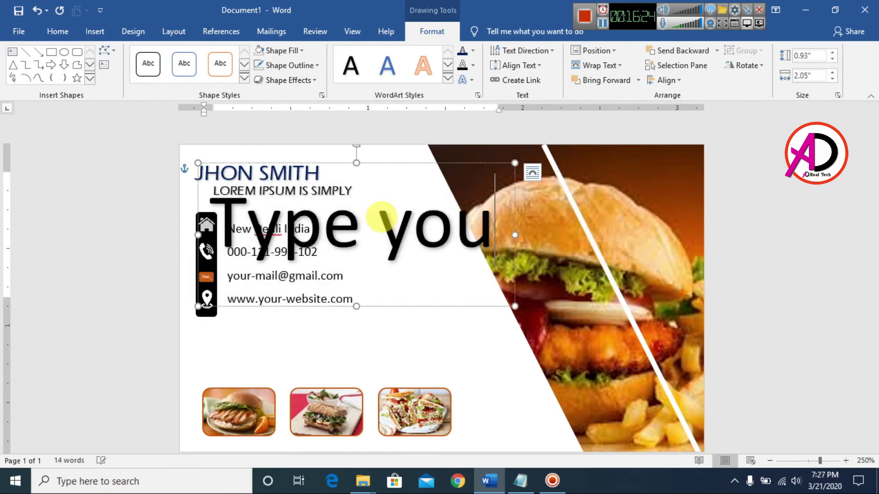
{"action": "type", "text": "r Res"}
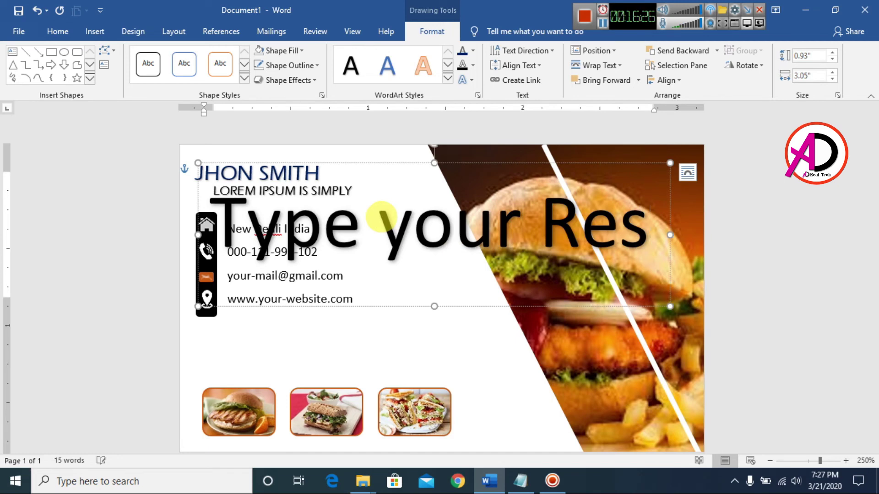
{"action": "type", "text": "traurant"}
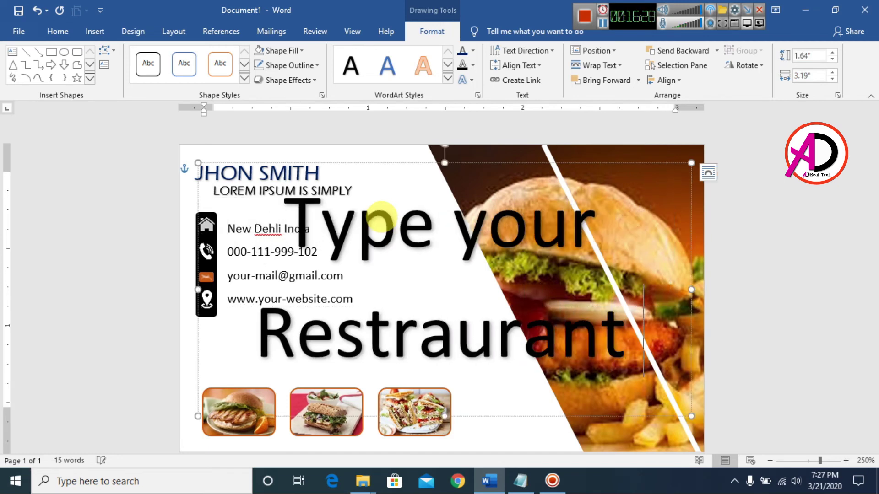
{"action": "type", "text": " Name"}
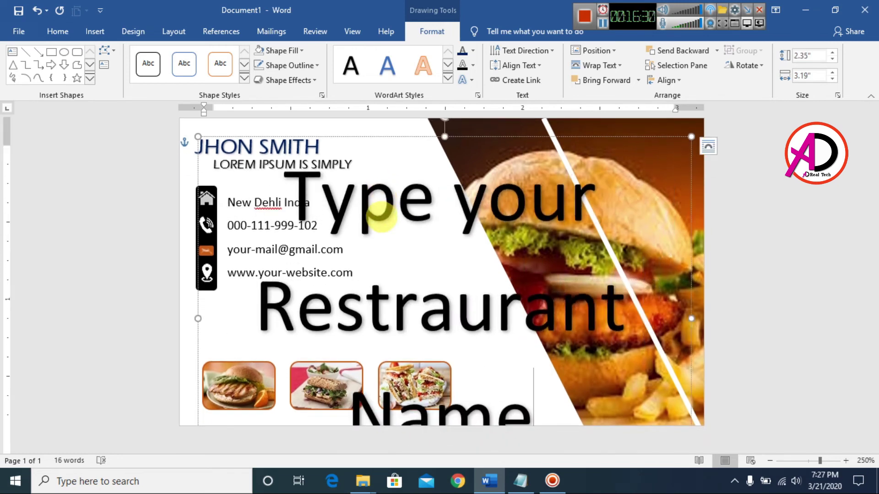
{"action": "key", "text": "ctrl+a"}
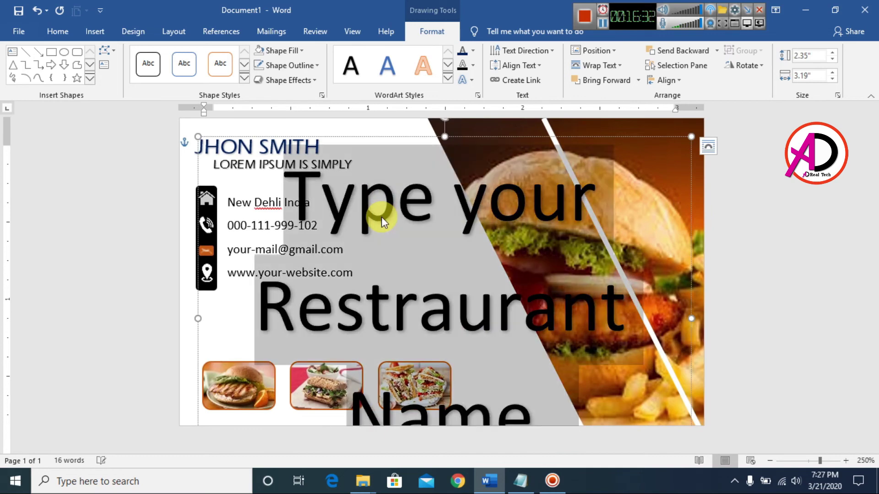
{"action": "key", "text": "ctrl+bracketleft"}
{"action": "key", "text": "ctrl+bracketleft"}
{"action": "key", "text": "ctrl+bracketleft"}
{"action": "key", "text": "ctrl+bracketleft"}
{"action": "key", "text": "ctrl+bracketleft"}
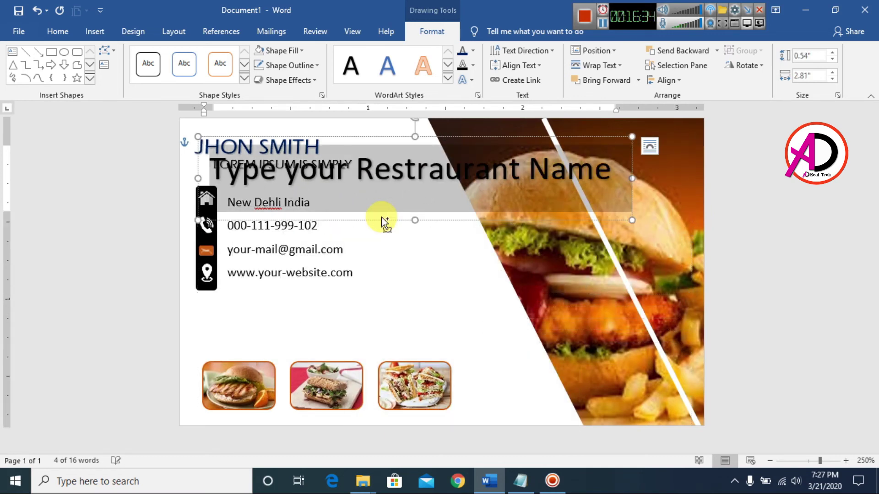
{"action": "key", "text": "ctrl+bracketleft"}
{"action": "key", "text": "ctrl+bracketleft"}
{"action": "key", "text": "ctrl+bracketleft"}
{"action": "key", "text": "ctrl+bracketleft"}
{"action": "key", "text": "ctrl+bracketleft"}
{"action": "key", "text": "ctrl+bracketleft"}
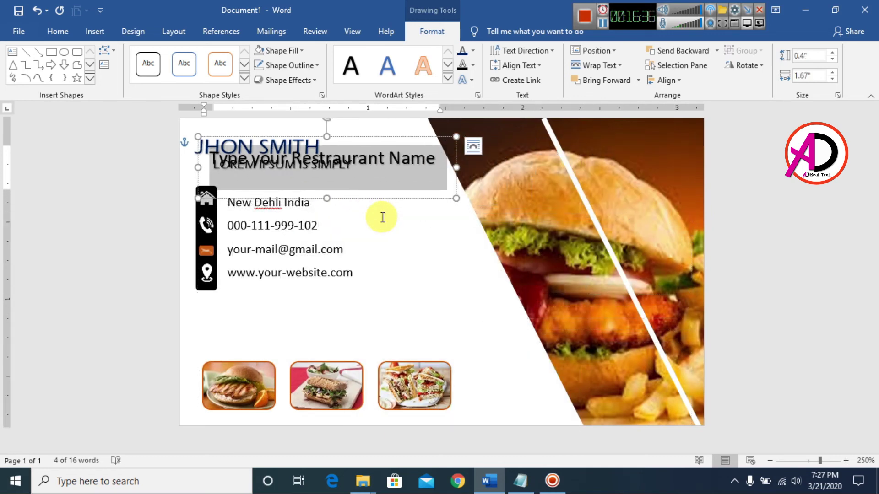
{"action": "left_click_drag", "start_coordinate": [373, 140], "coordinate": [408, 296]}
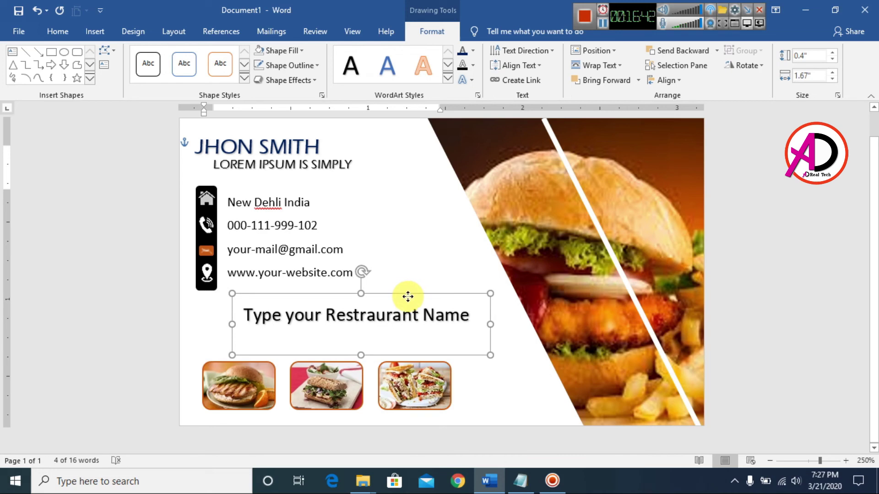
Step: Convert the restaurant name to UPPERCASE, trim the box to fit, and duplicate it
{"action": "left_click_drag", "start_coordinate": [472, 320], "coordinate": [238, 309]}
{"action": "left_click", "coordinate": [62, 30]}
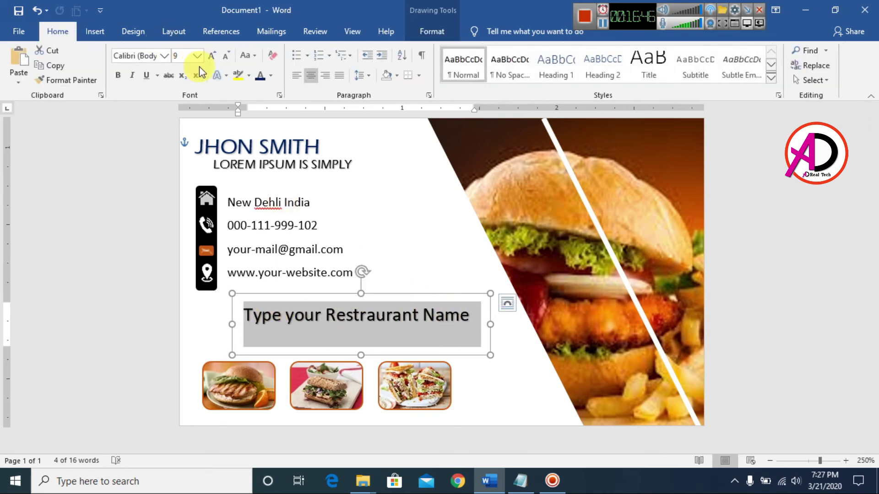
{"action": "left_click", "coordinate": [246, 57]}
{"action": "left_click", "coordinate": [278, 105]}
{"action": "left_click_drag", "start_coordinate": [432, 295], "coordinate": [416, 293]}
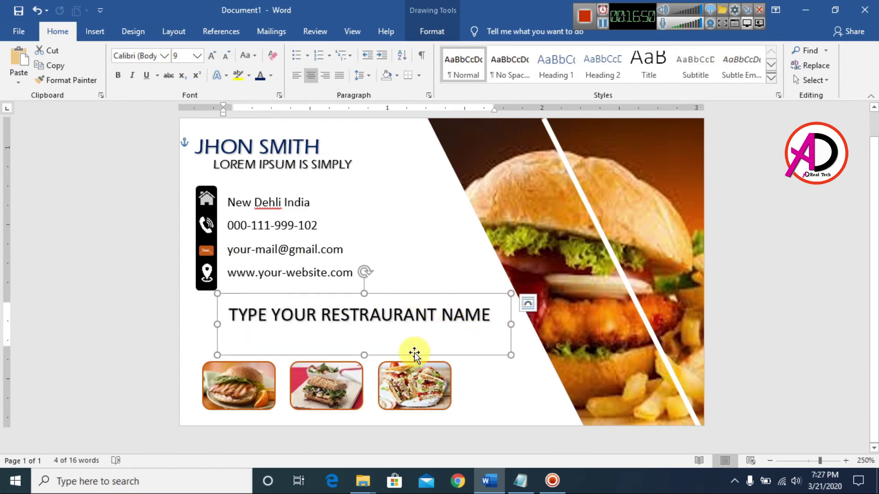
{"action": "left_click_drag", "start_coordinate": [363, 356], "coordinate": [362, 329]}
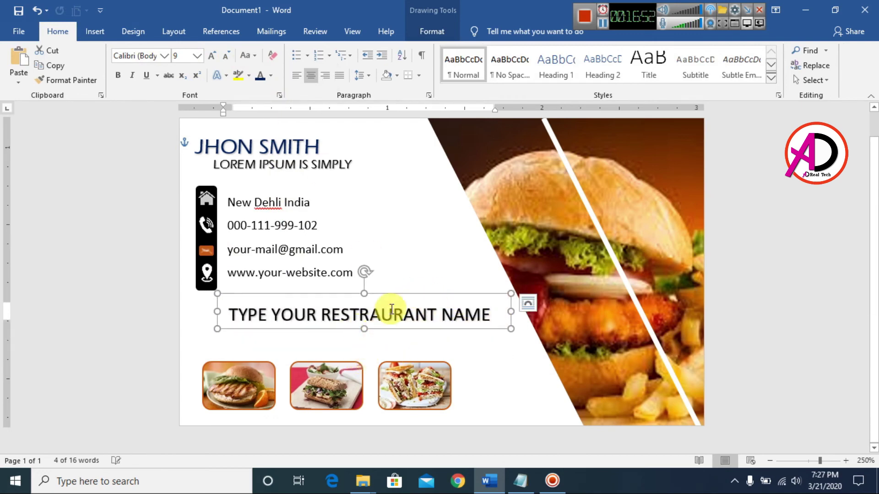
{"action": "key", "text": "ctrl+d"}
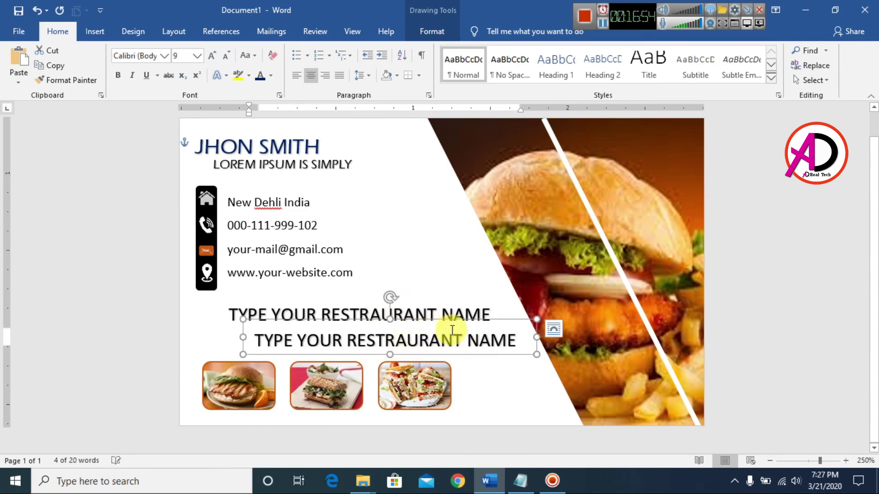
Step: Change the duplicate's text to 'ADDRESS HERE' and move it under NAME
{"action": "left_click_drag", "start_coordinate": [526, 347], "coordinate": [264, 340]}
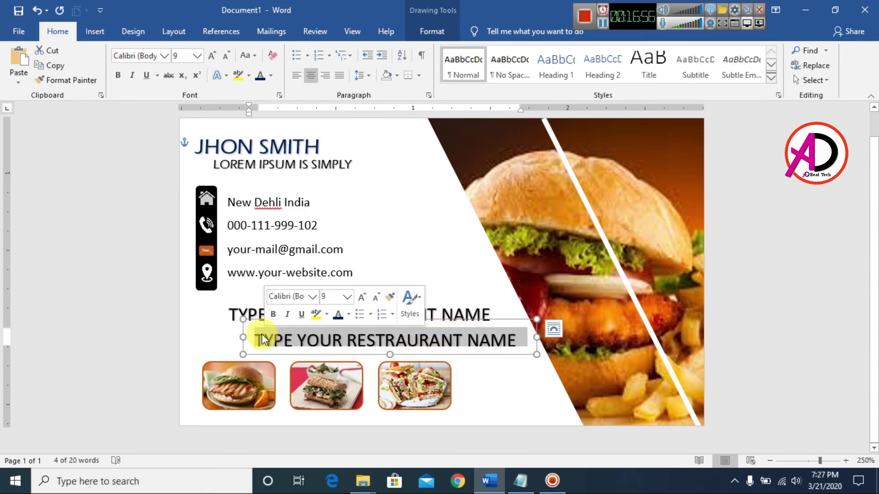
{"action": "type", "text": "Type"}
{"action": "key", "text": "BackSpace"}
{"action": "key", "text": "BackSpace"}
{"action": "key", "text": "BackSpace"}
{"action": "key", "text": "BackSpace"}
{"action": "type", "text": "addr"}
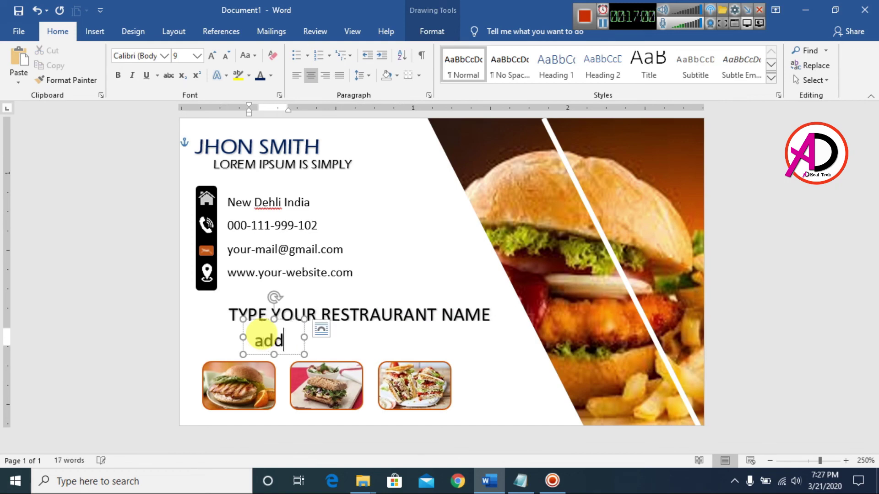
{"action": "key", "text": "BackSpace"}
{"action": "key", "text": "BackSpace"}
{"action": "key", "text": "BackSpace"}
{"action": "key", "text": "BackSpace"}
{"action": "type", "text": "ADDRESS HE"}
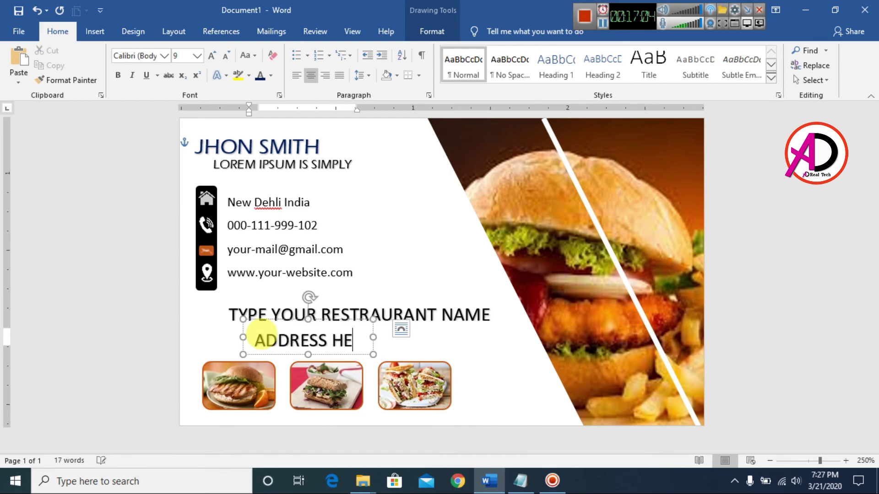
{"action": "type", "text": "RE"}
{"action": "left_click_drag", "start_coordinate": [355, 321], "coordinate": [471, 314]}
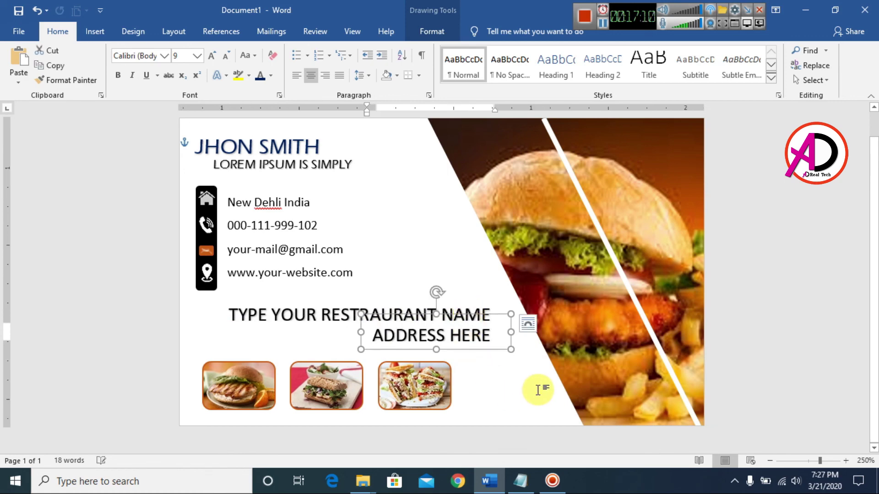
Step: Review the card layout, checking the e-mail icon's placement
{"action": "left_click", "coordinate": [449, 349]}
{"action": "scroll", "coordinate": [457, 376], "scroll_direction": "down", "scroll_amount": 6}
{"action": "scroll", "coordinate": [455, 378], "scroll_direction": "down", "scroll_amount": 4}
{"action": "scroll", "coordinate": [455, 378], "scroll_direction": "up", "scroll_amount": 5}
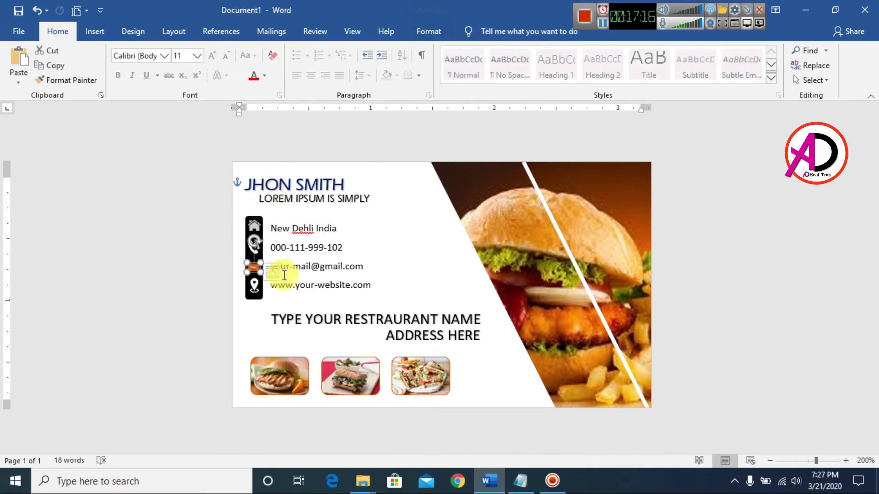
{"action": "left_click", "coordinate": [418, 281]}
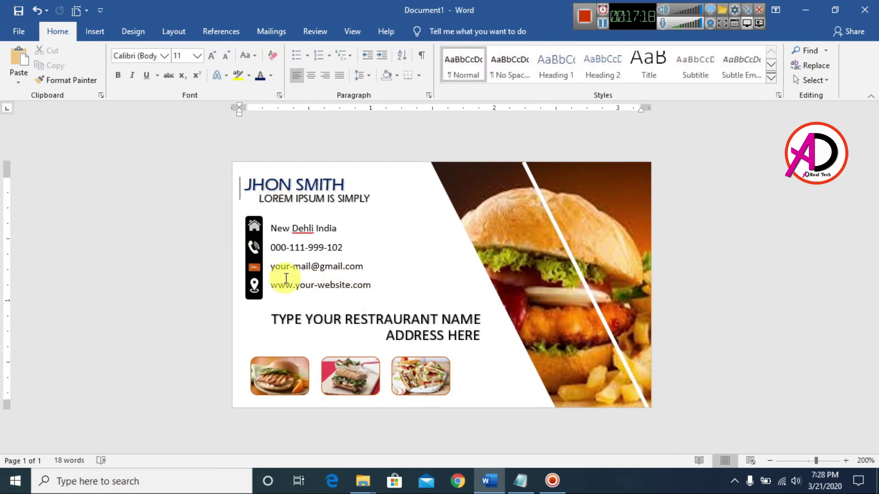
{"action": "left_click", "coordinate": [418, 275]}
{"action": "left_click", "coordinate": [408, 285]}
{"action": "scroll", "coordinate": [398, 289], "scroll_direction": "up", "scroll_amount": 2}
{"action": "scroll", "coordinate": [398, 289], "scroll_direction": "down", "scroll_amount": 8}
{"action": "scroll", "coordinate": [402, 298], "scroll_direction": "up", "scroll_amount": 6}
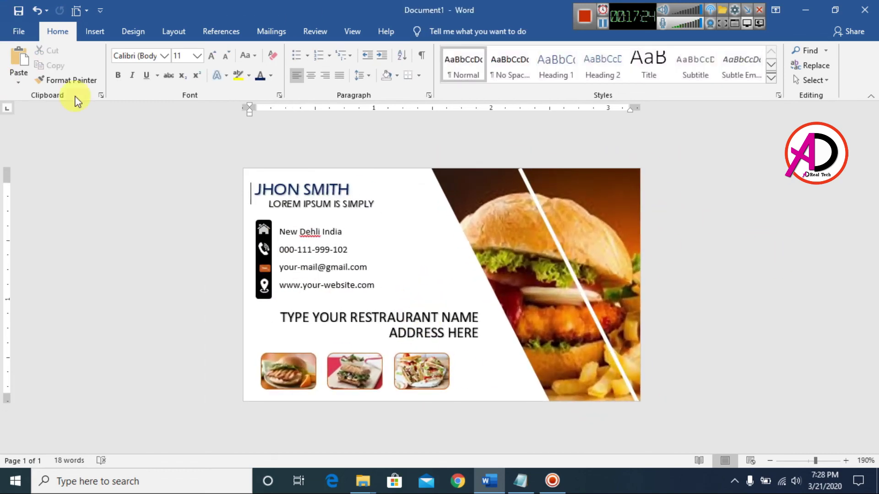
Step: Draw a rectangle over the whole card with no fill and a dark orange outline
{"action": "left_click", "coordinate": [95, 31]}
{"action": "left_click", "coordinate": [140, 81]}
{"action": "left_click", "coordinate": [165, 110]}
{"action": "mouse_move", "coordinate": [249, 175]}
{"action": "left_mouse_down"}
{"action": "mouse_move", "coordinate": [579, 390]}
{"action": "mouse_move", "coordinate": [634, 396]}
{"action": "left_mouse_up"}
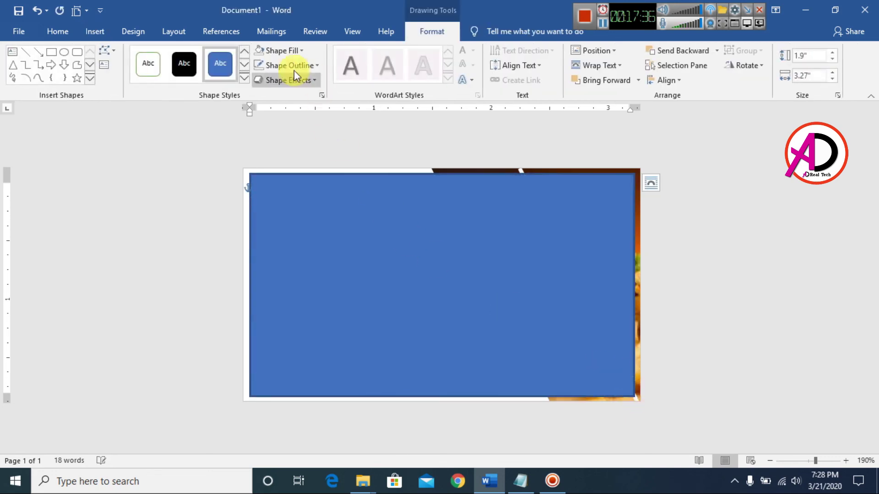
{"action": "left_click", "coordinate": [279, 50]}
{"action": "left_click", "coordinate": [294, 164]}
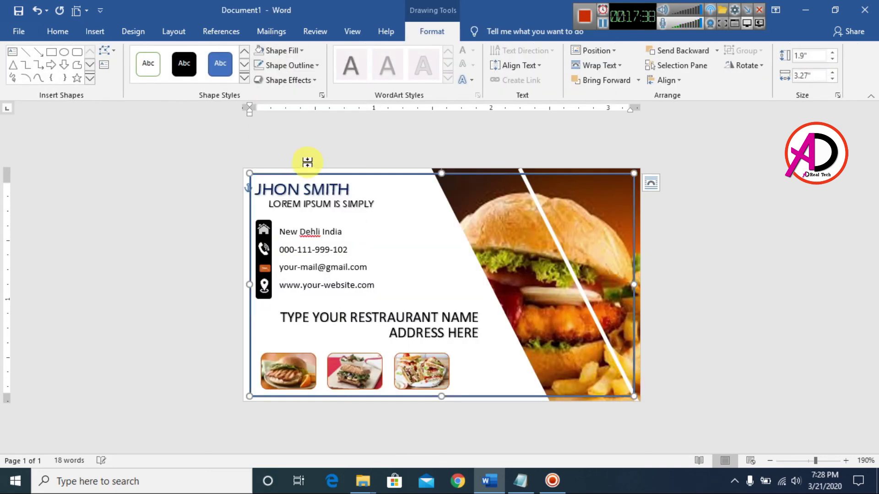
{"action": "left_click", "coordinate": [289, 66]}
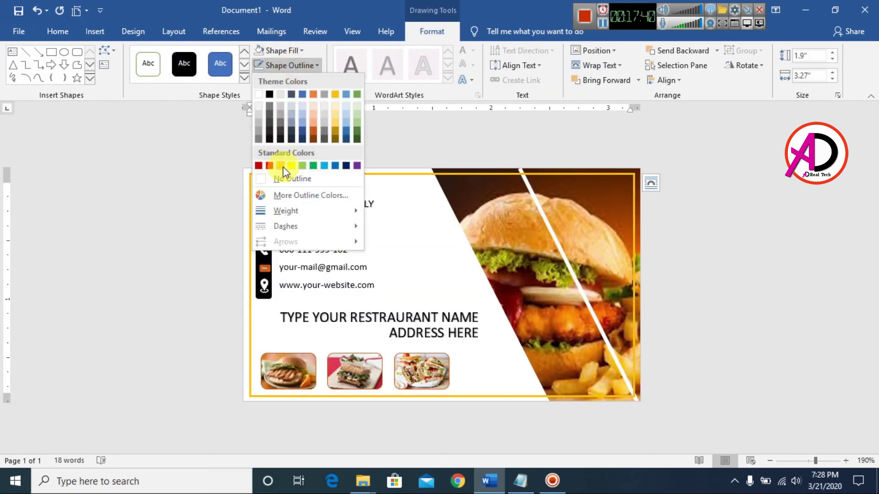
{"action": "left_click", "coordinate": [313, 131]}
{"action": "left_click", "coordinate": [697, 240]}
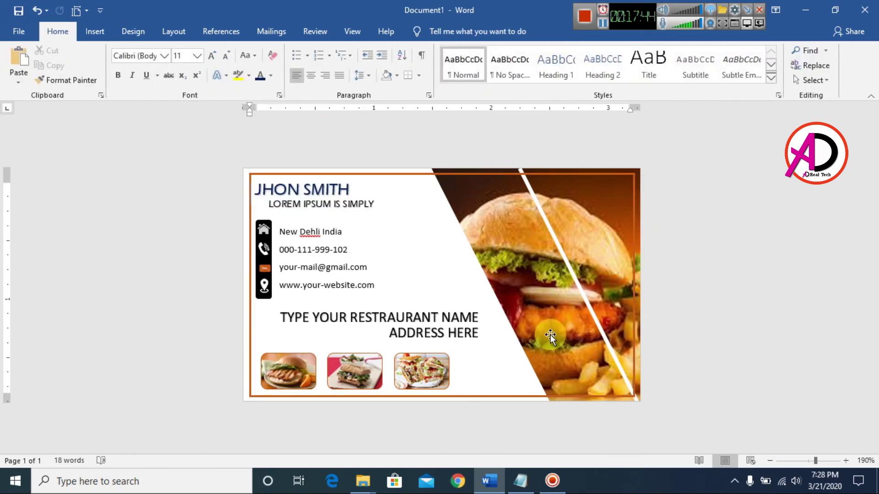